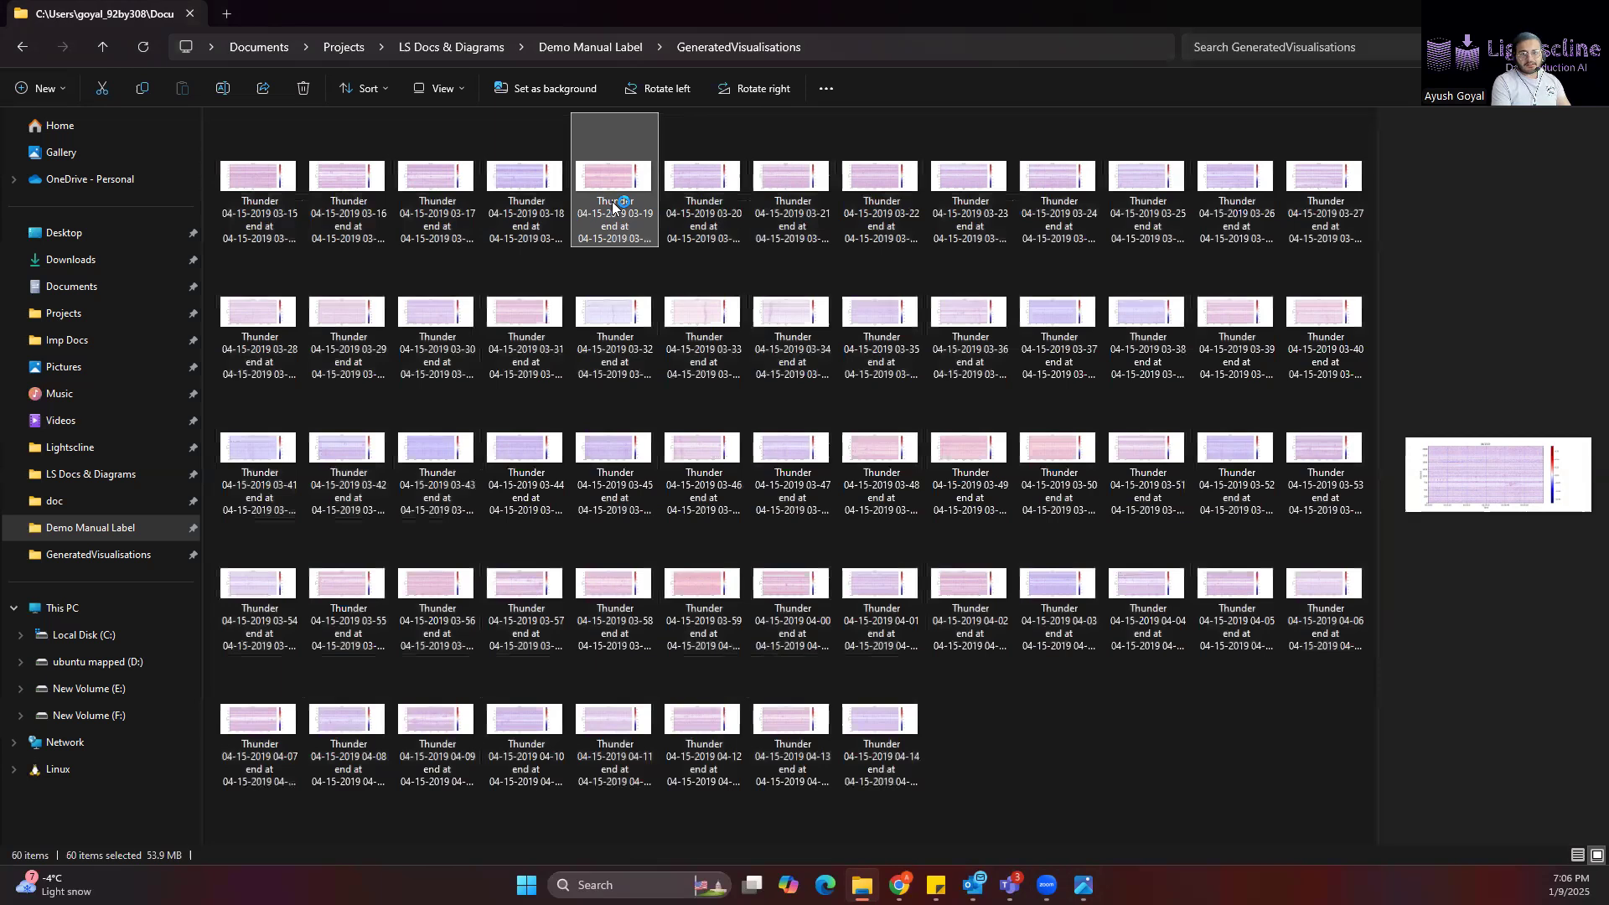
Step: View the 03-19 to 03-20 visualisation image at full size and close it again
double_click(615, 206)
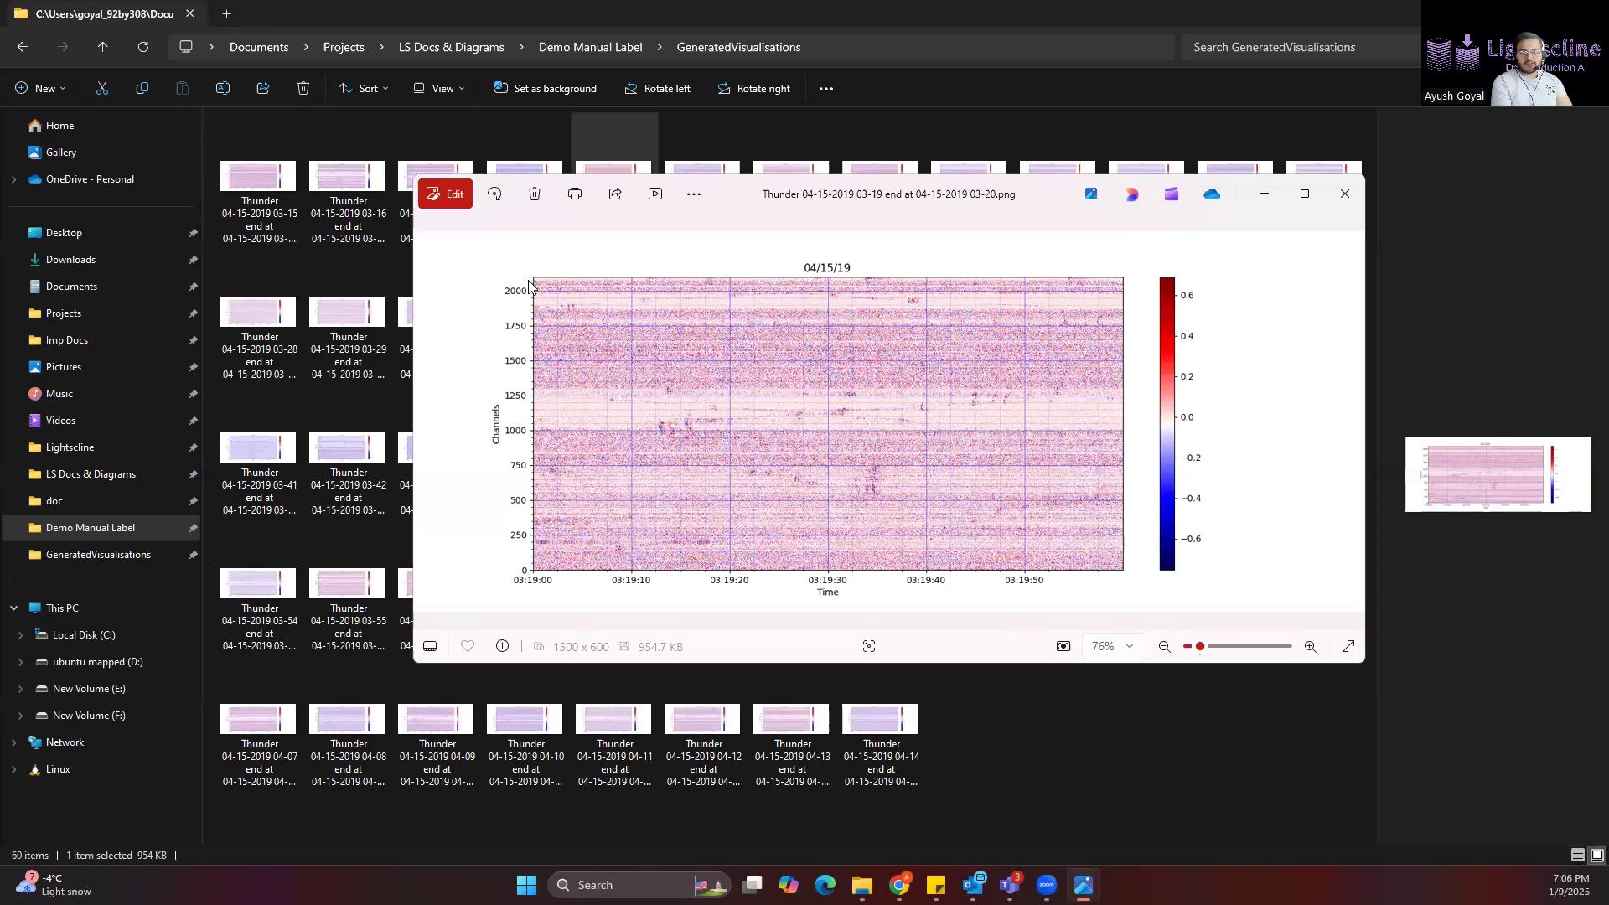
left_click(1346, 196)
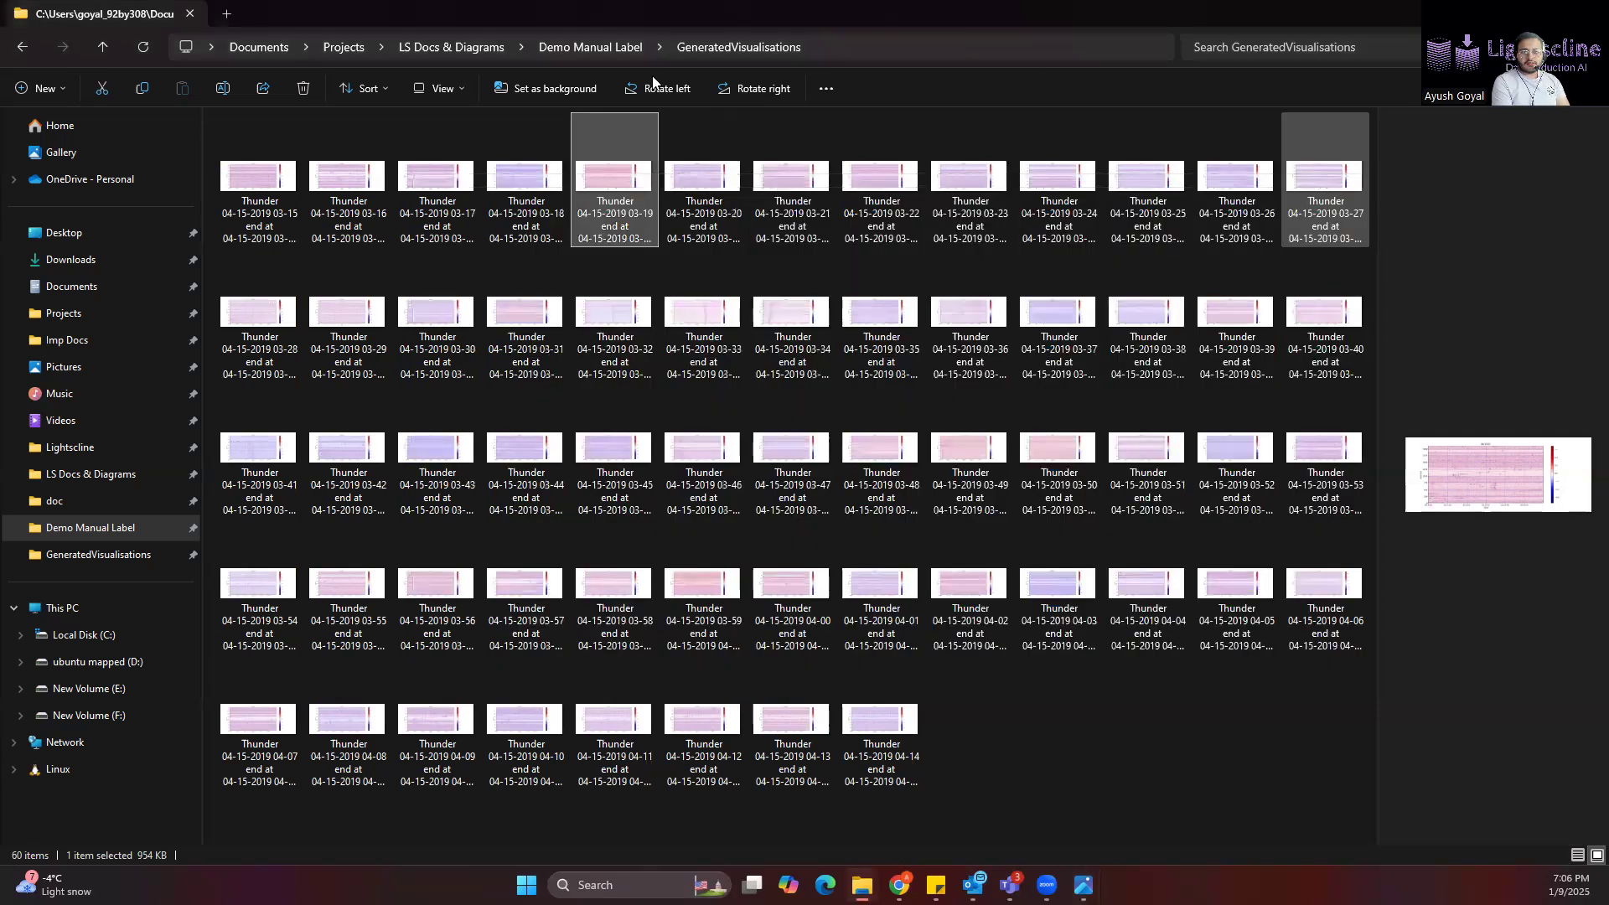
Step: Launch Manual label.exe from the Demo Manual Label folder and load GeneratedVisualisations as its image directory
left_click(591, 47)
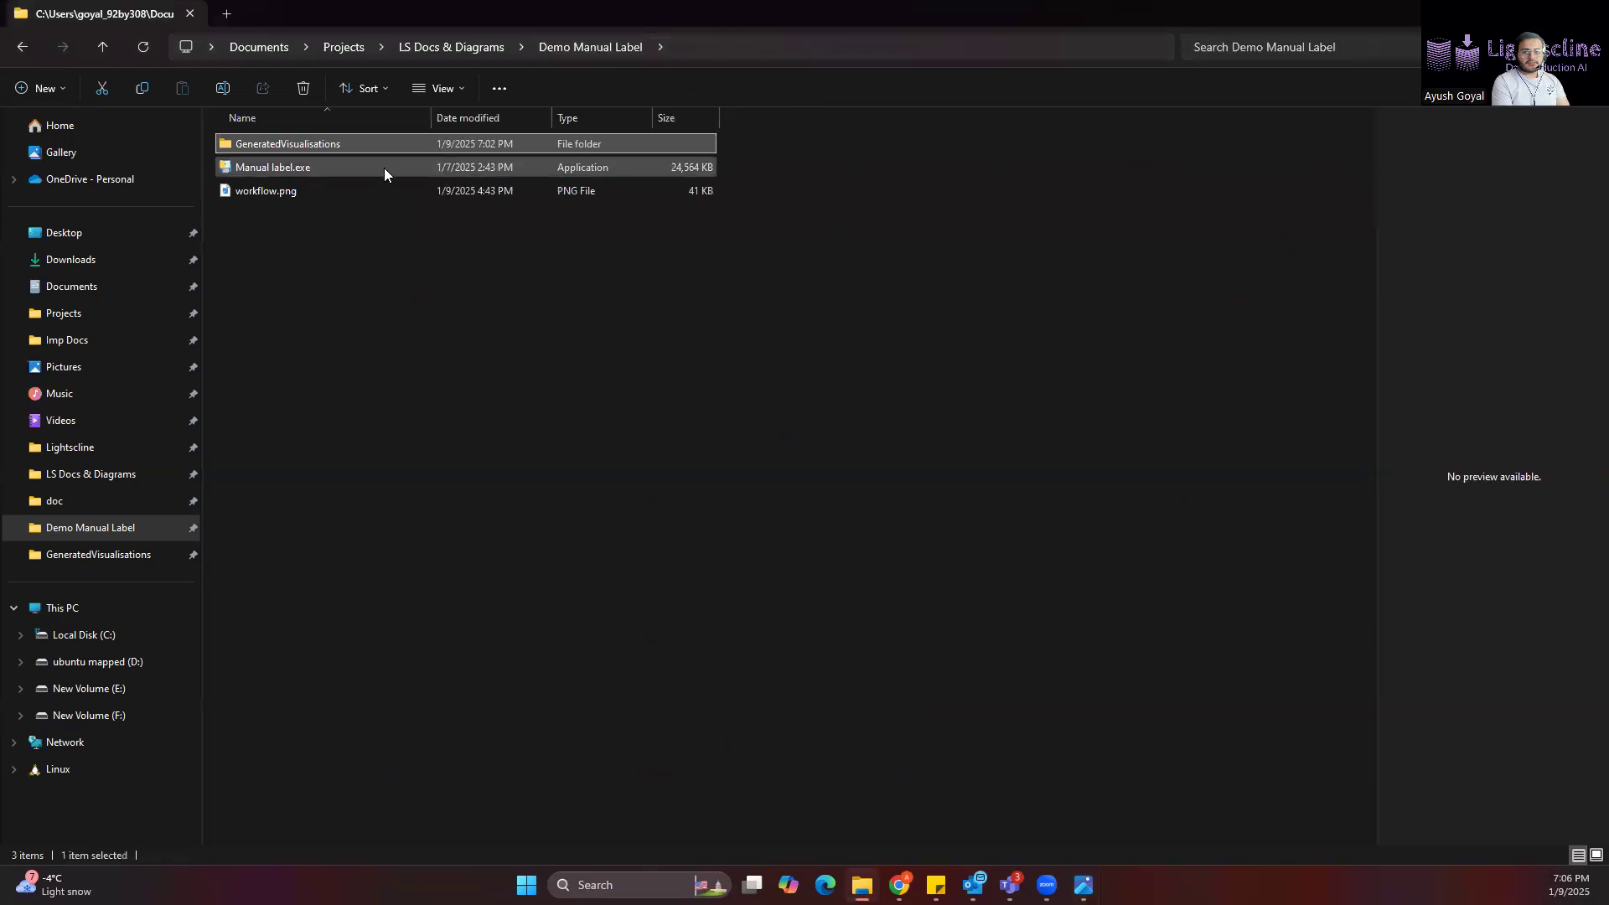
double_click(384, 168)
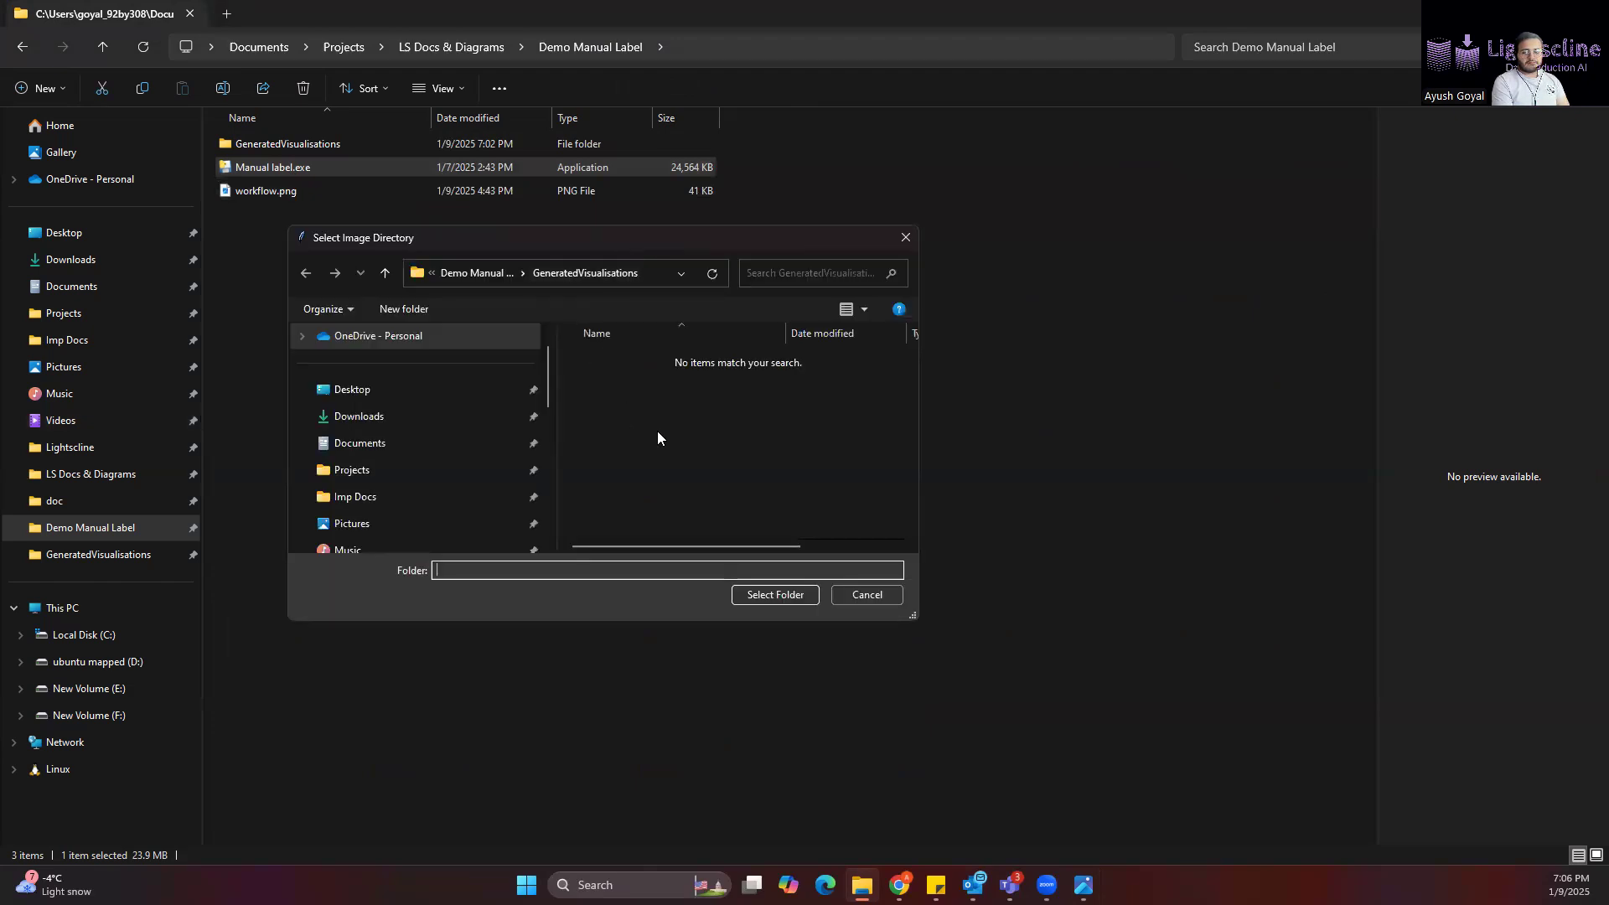
left_click(785, 595)
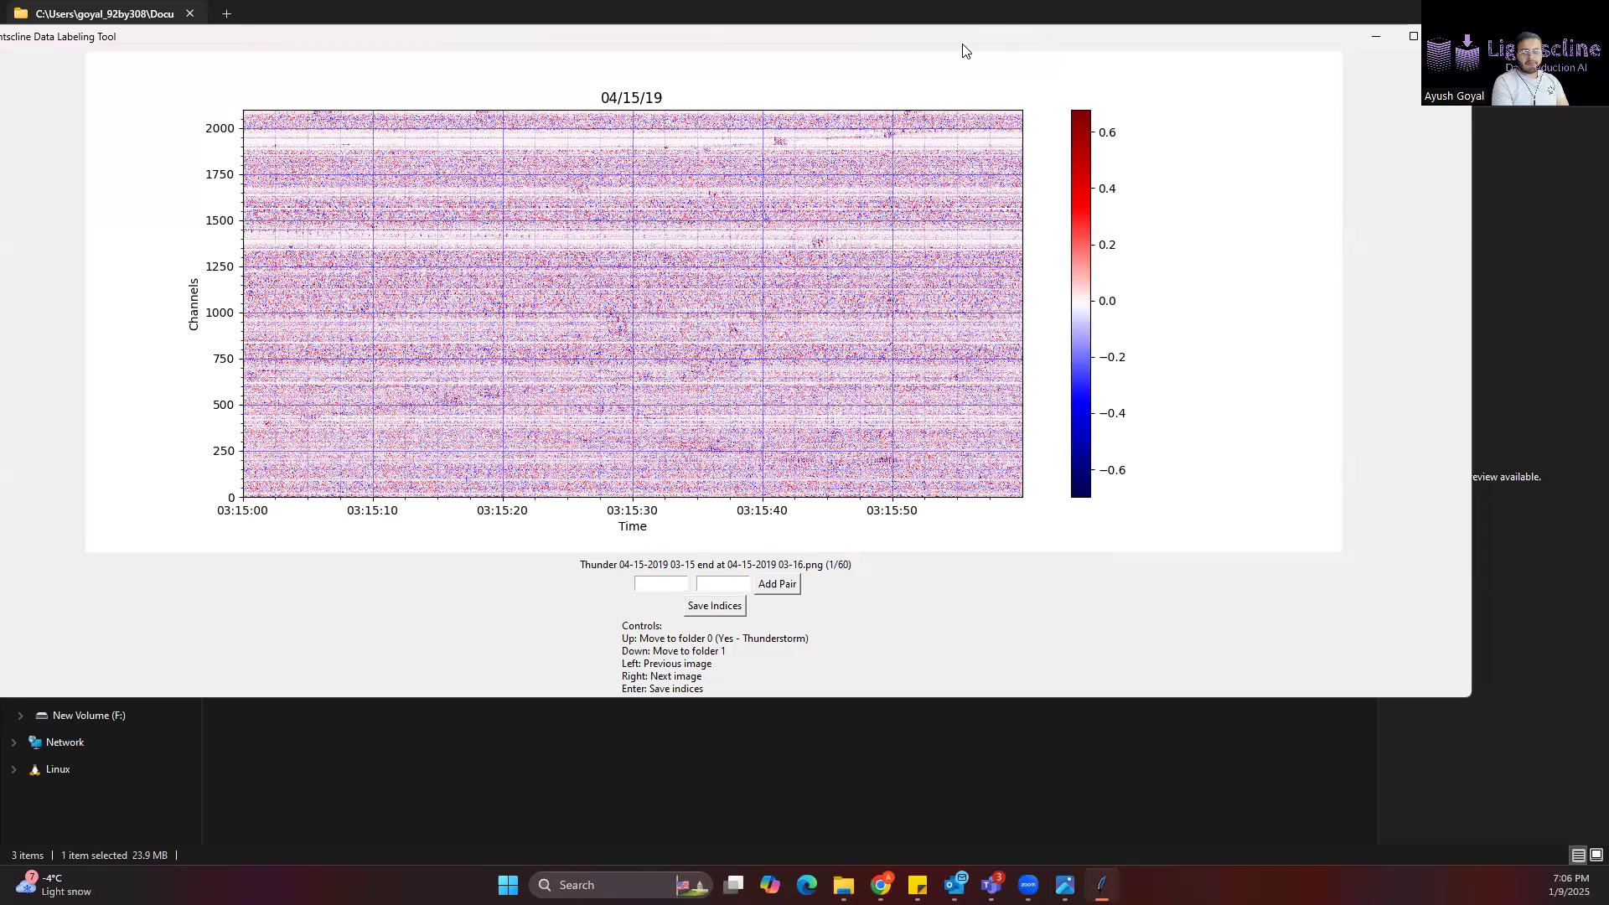
left_click_drag(962, 48, 1026, 48)
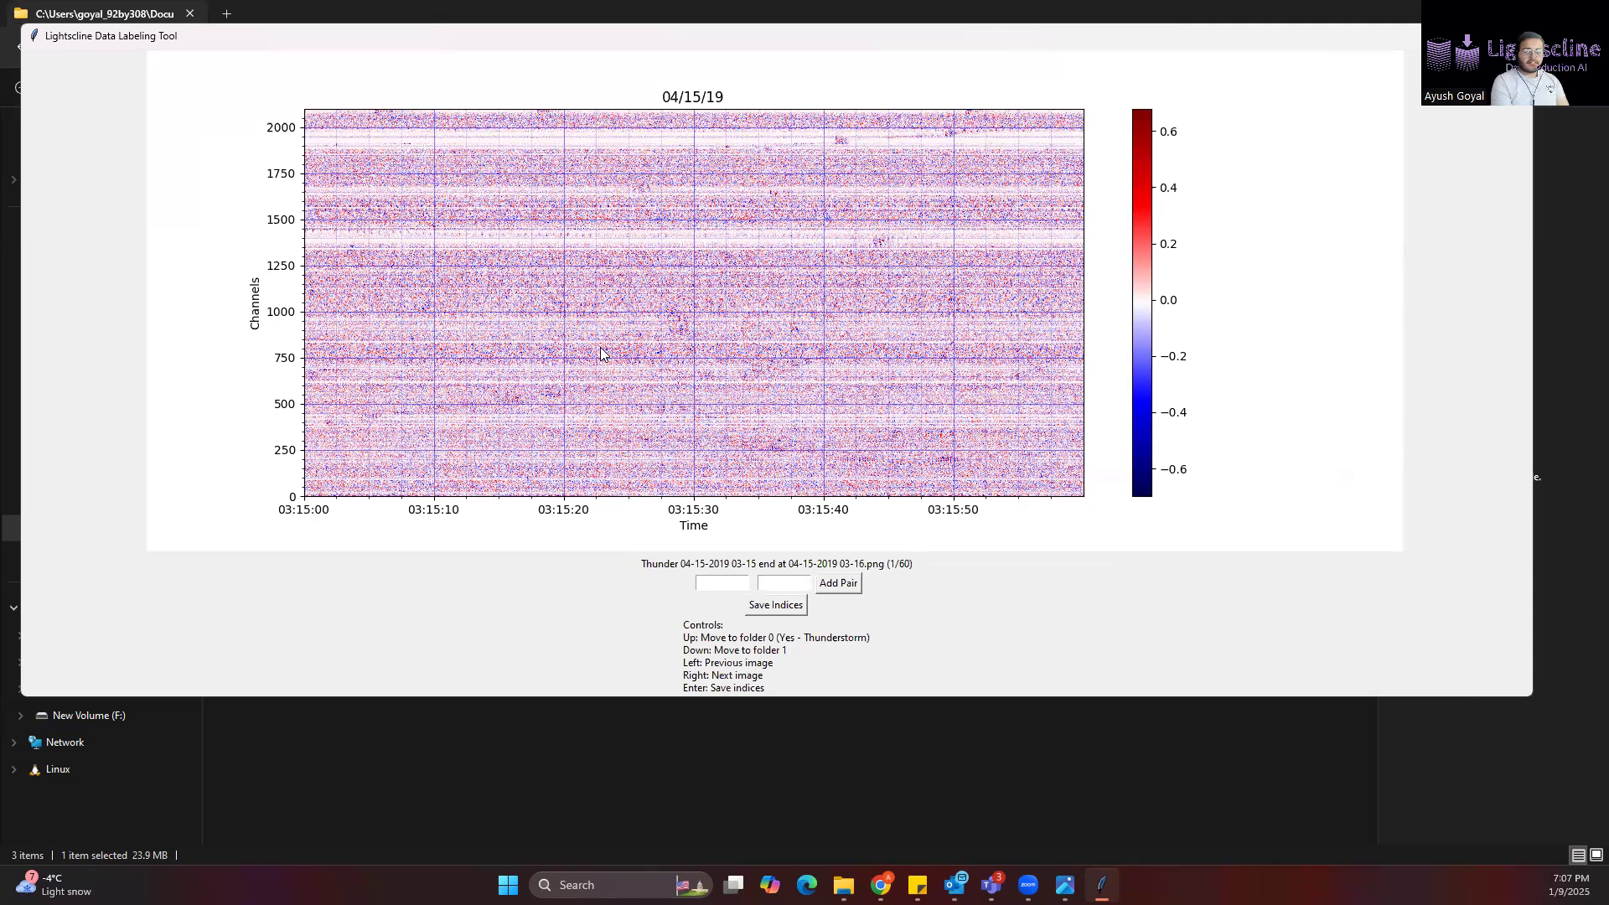
Step: Sort the images starting at 03-15 through 03-31 into folder 1 as showing no thunderstorm
key("Down")
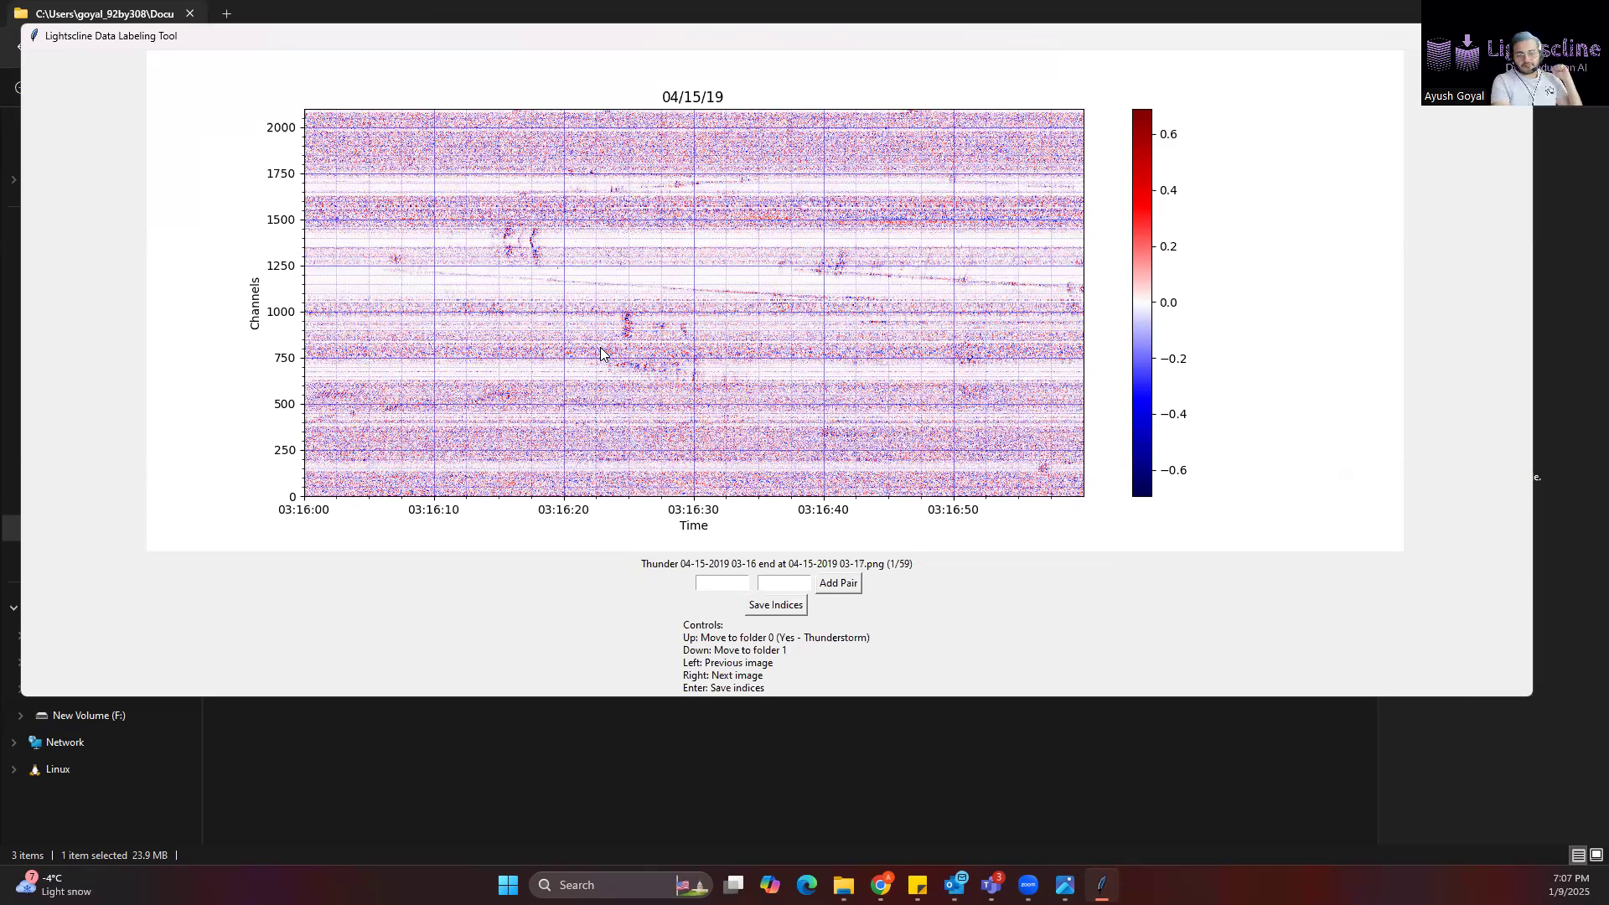
key("Down")
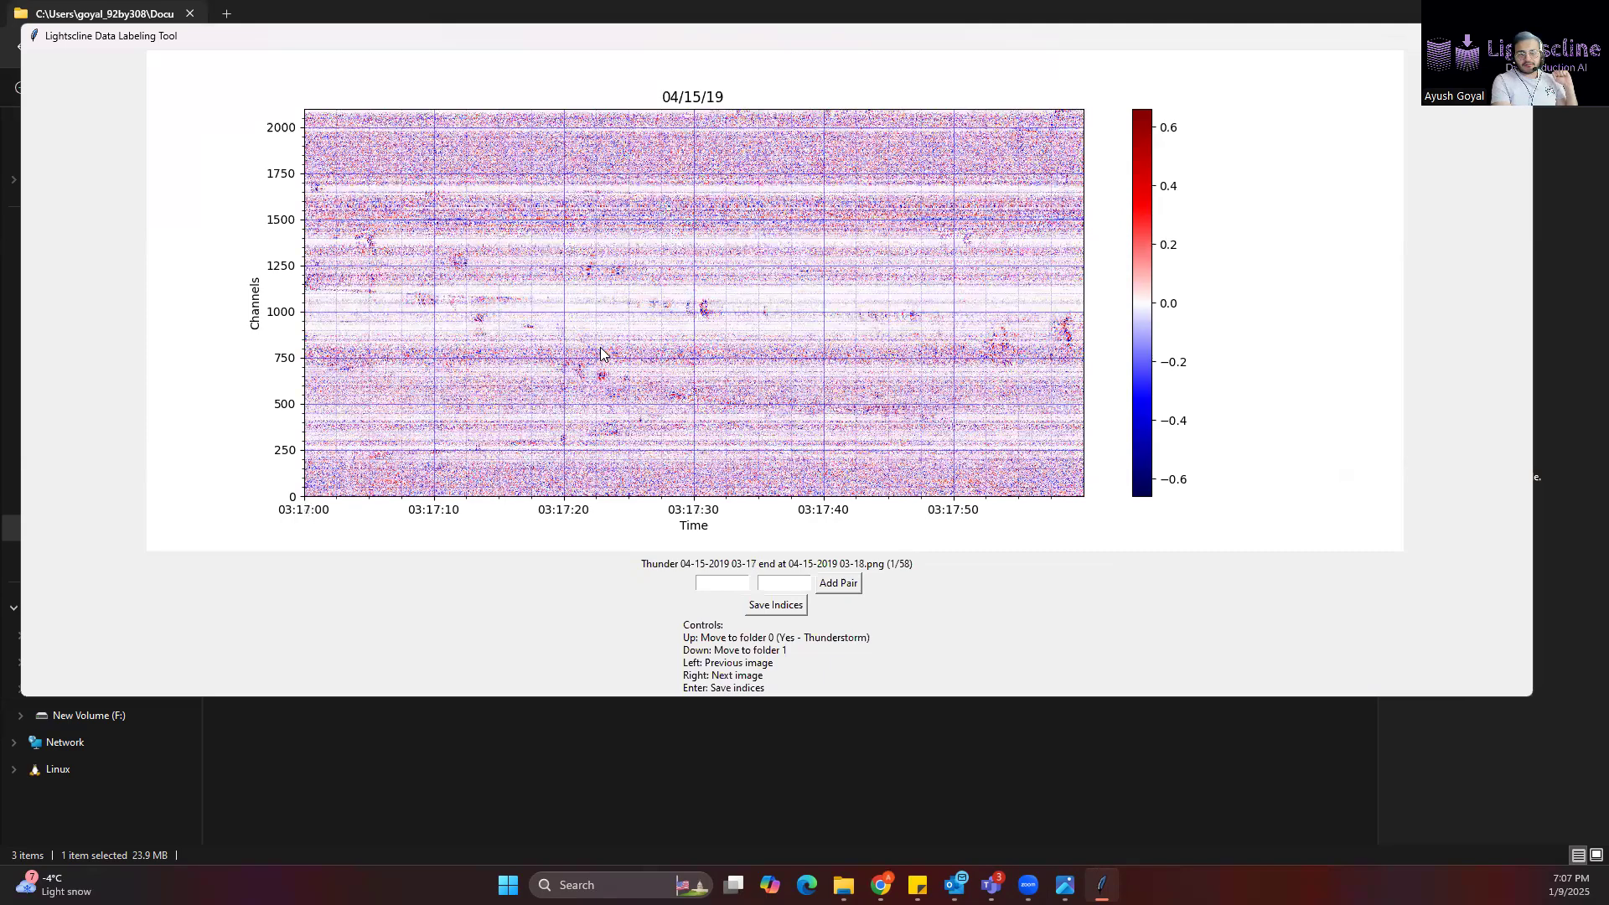
key("Down")
key("Down")
key("Down")
key("Down")
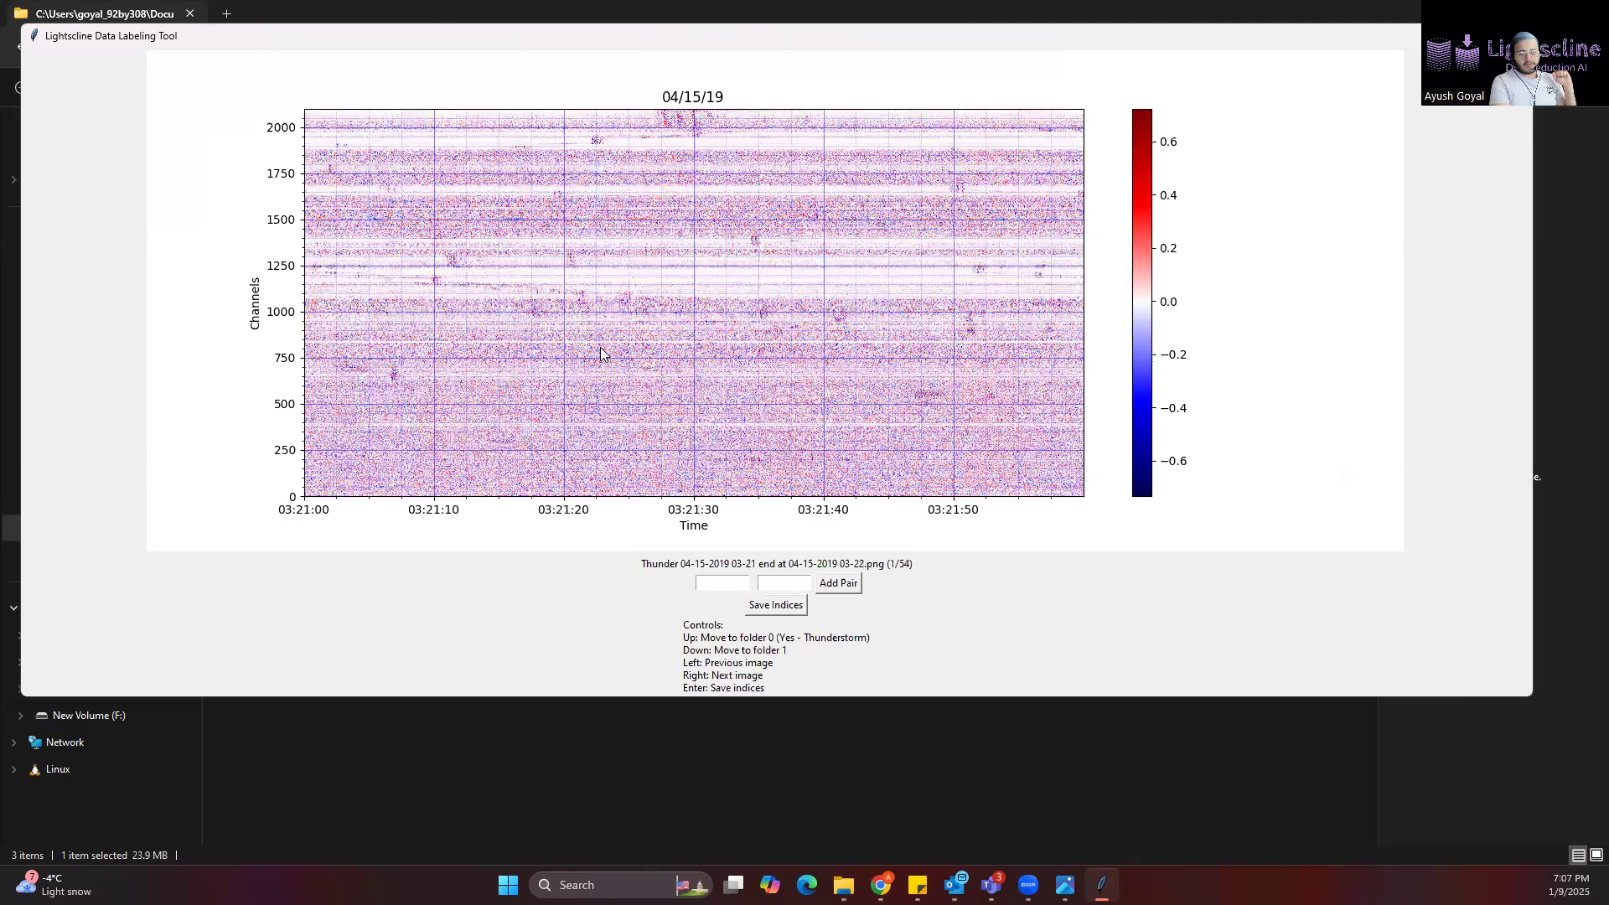
key("Down")
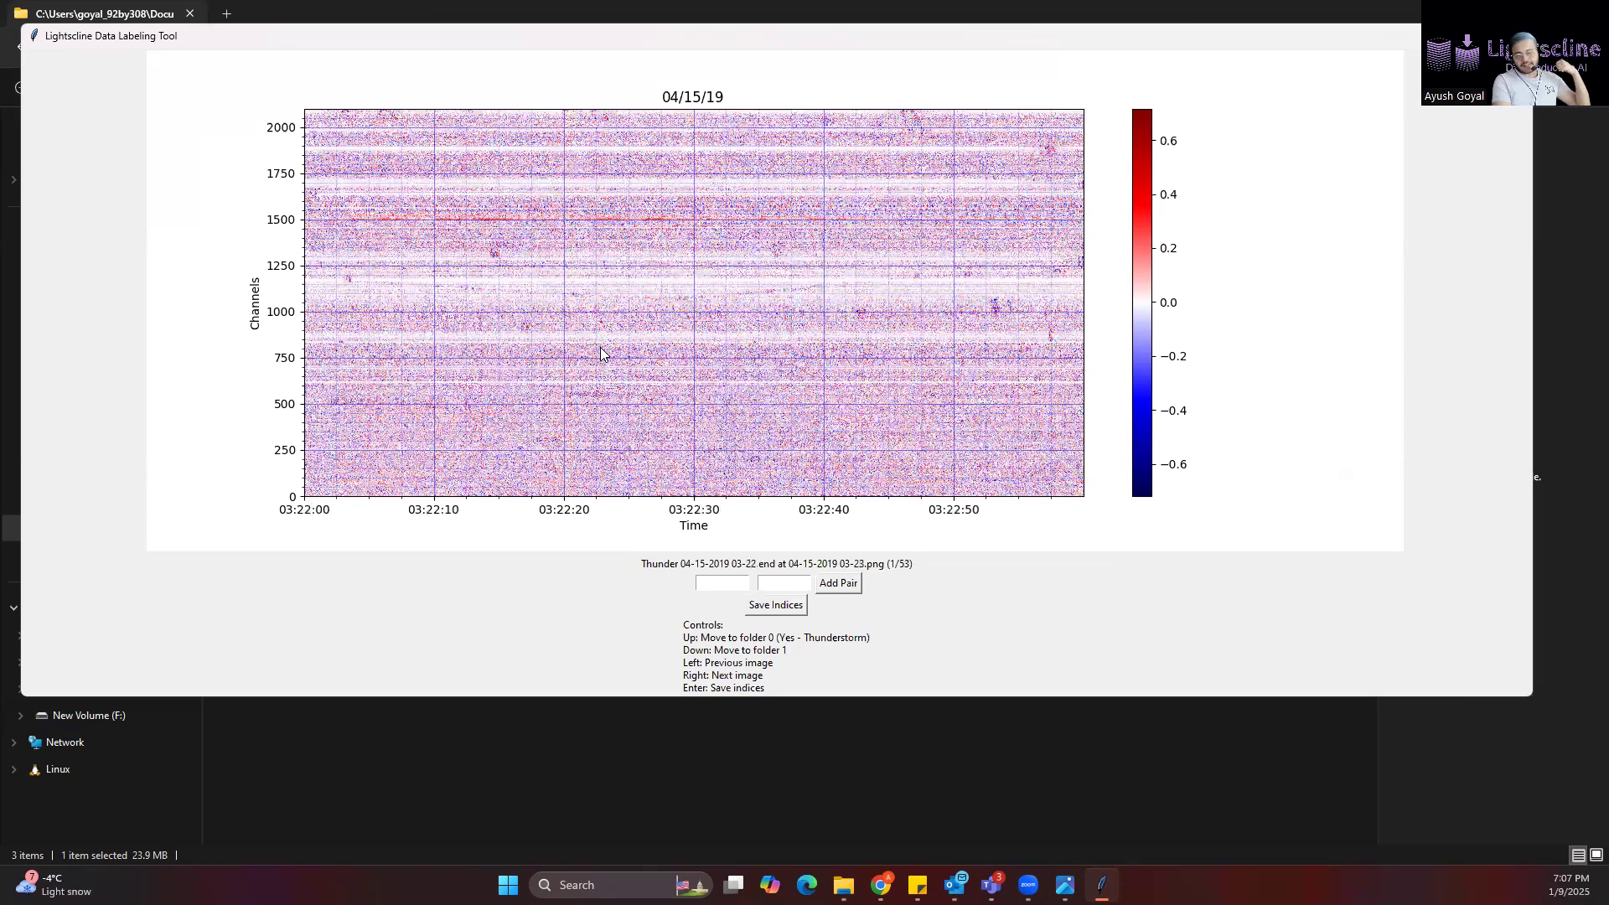
key("Down")
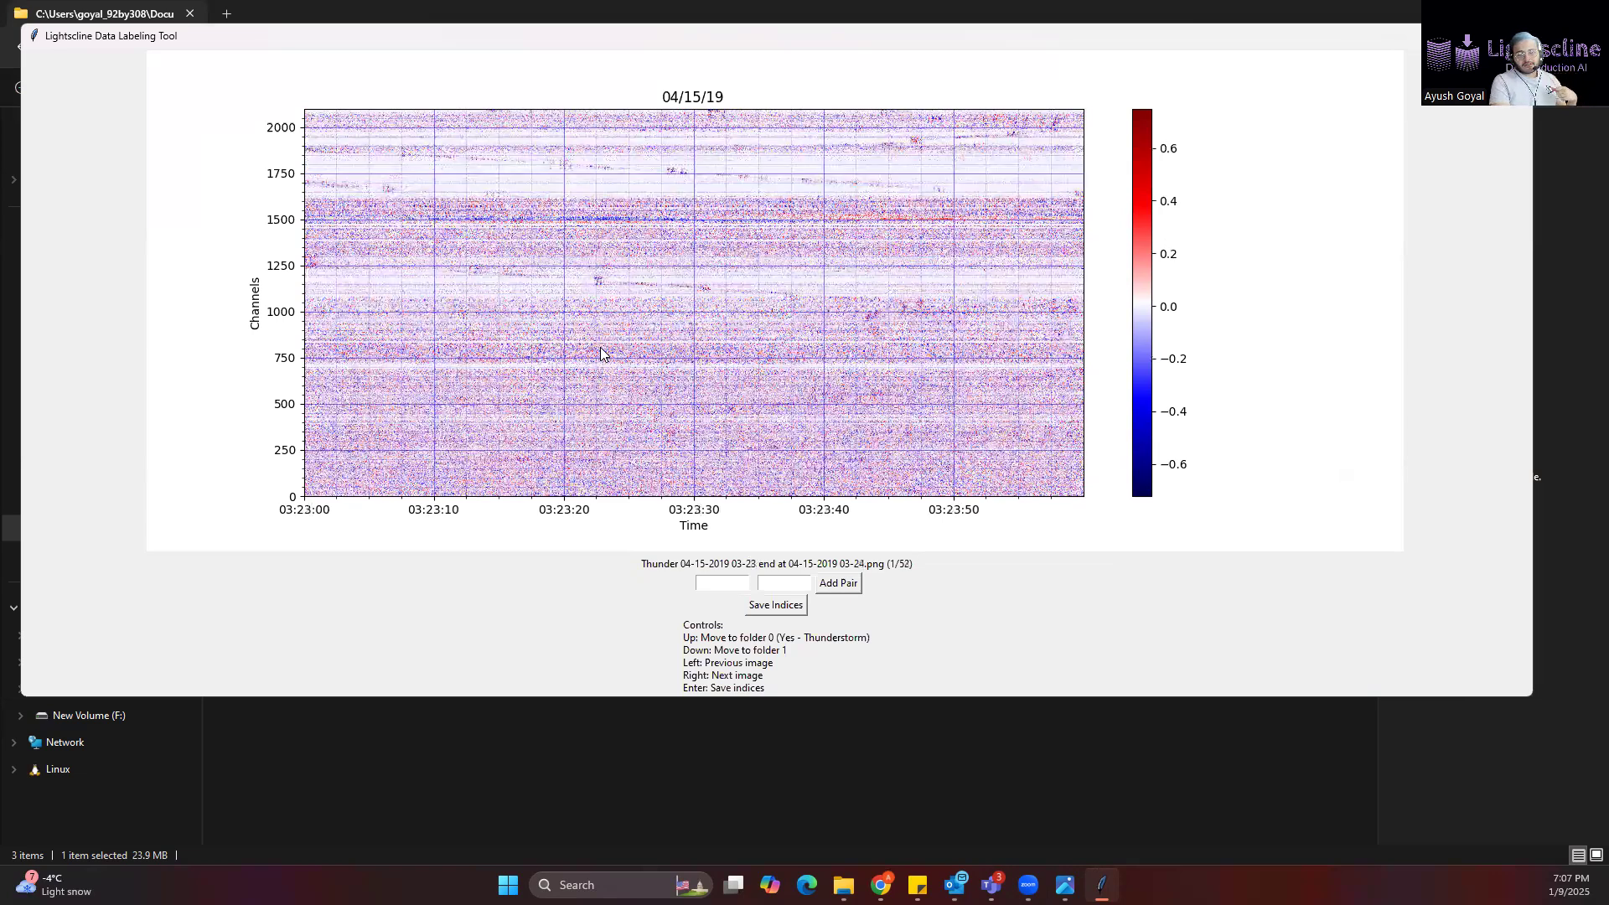
key("Down")
key("Down")
key("Down")
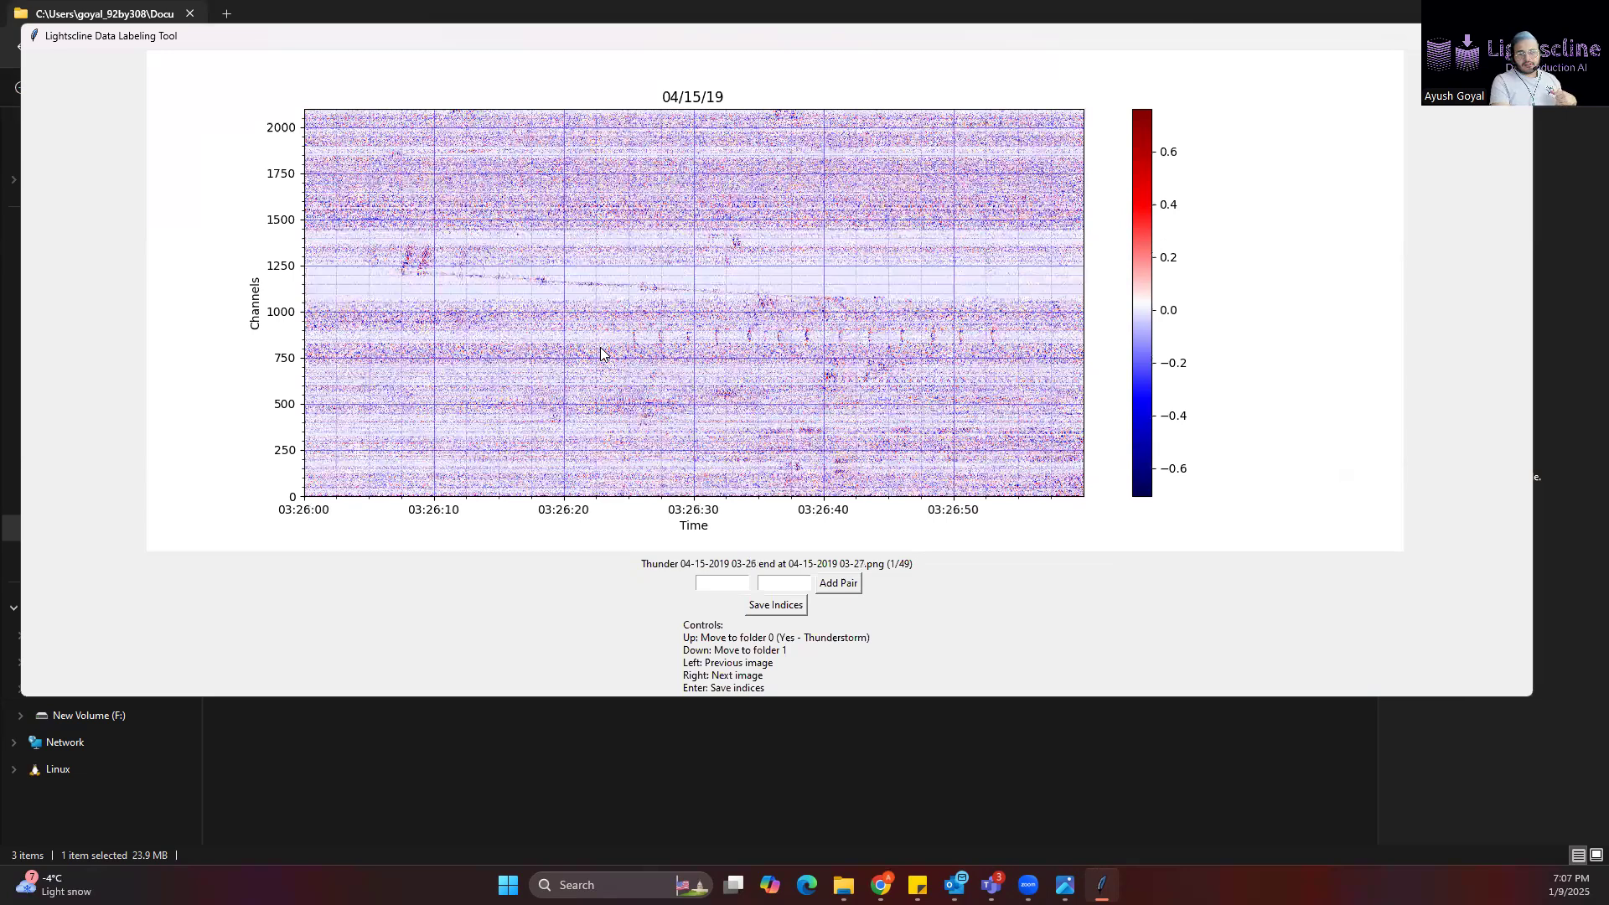
key("Down")
key("Down")
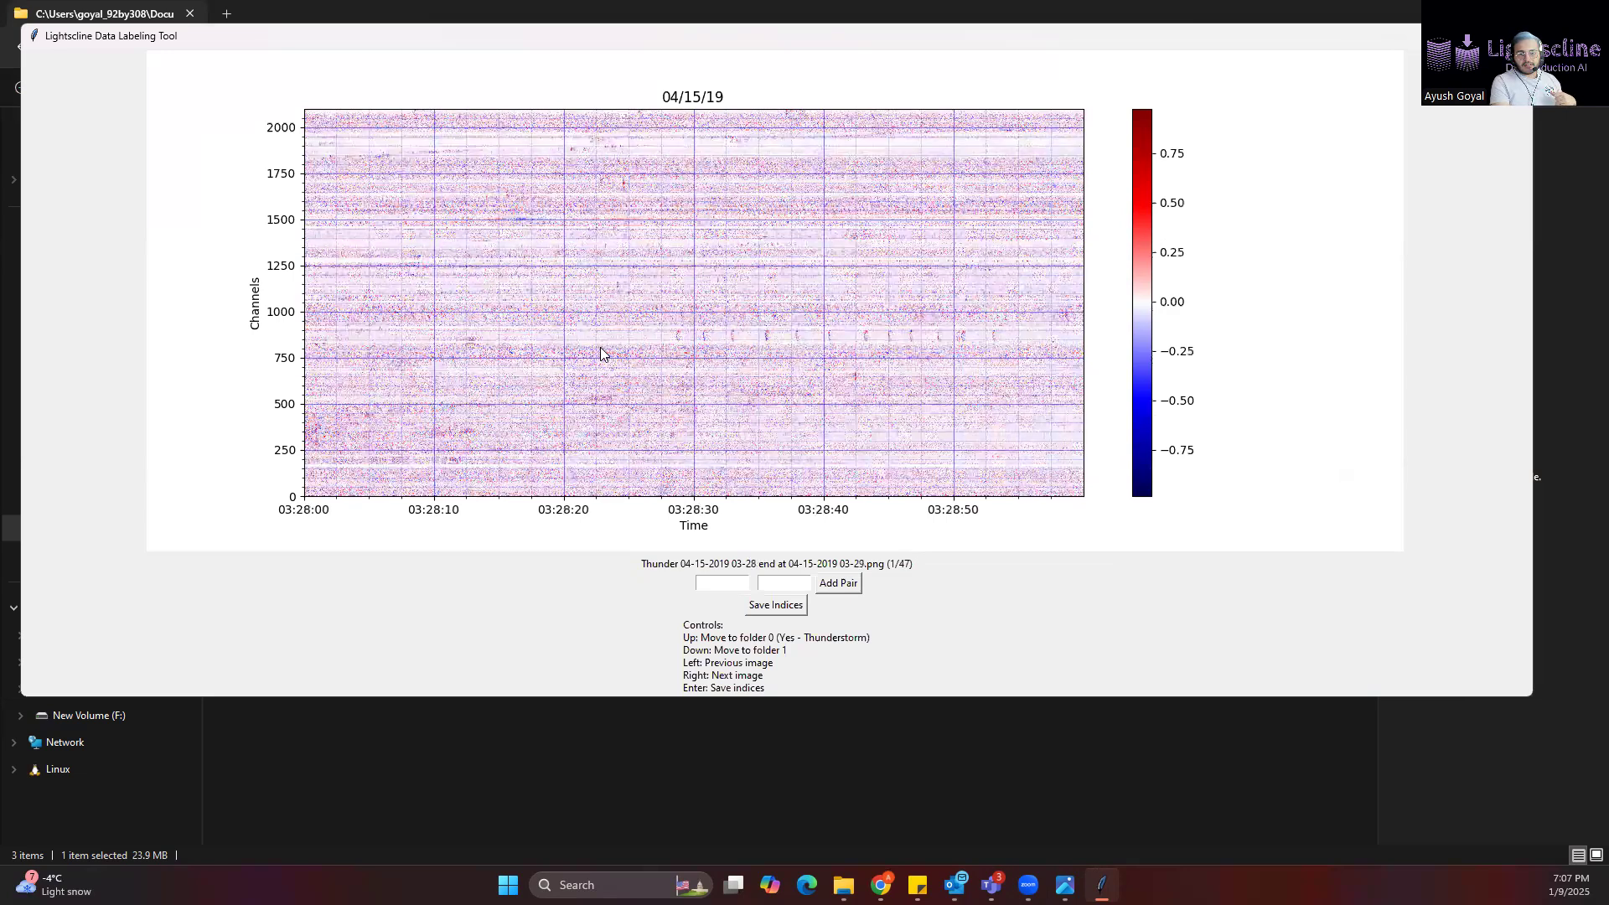
key("Down")
key("Down")
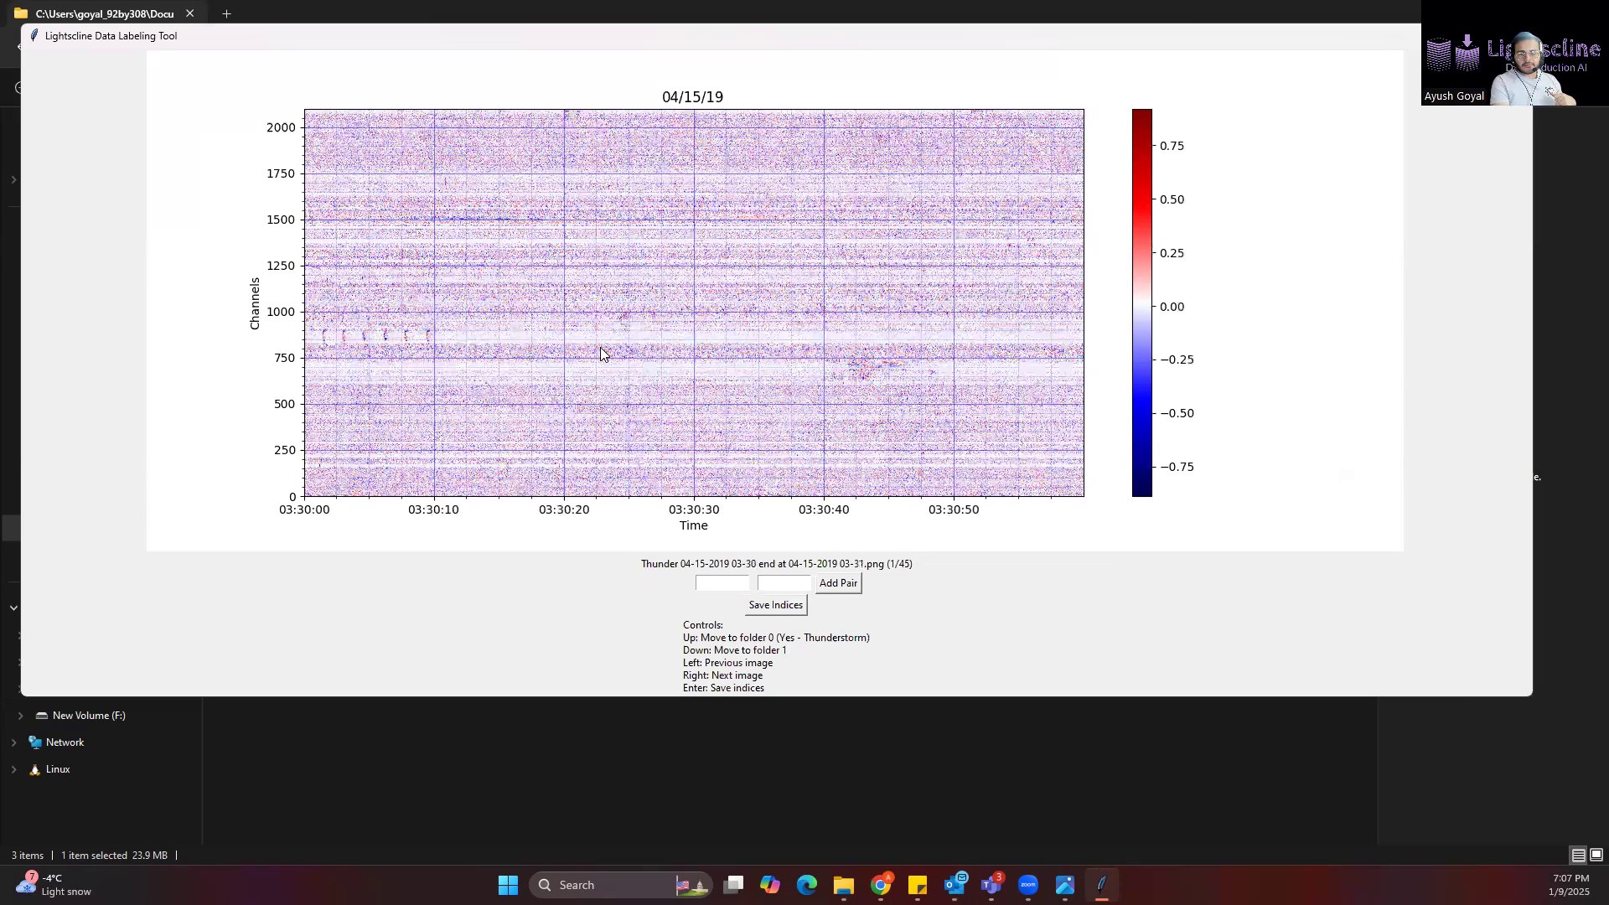
key("Down")
key("Down")
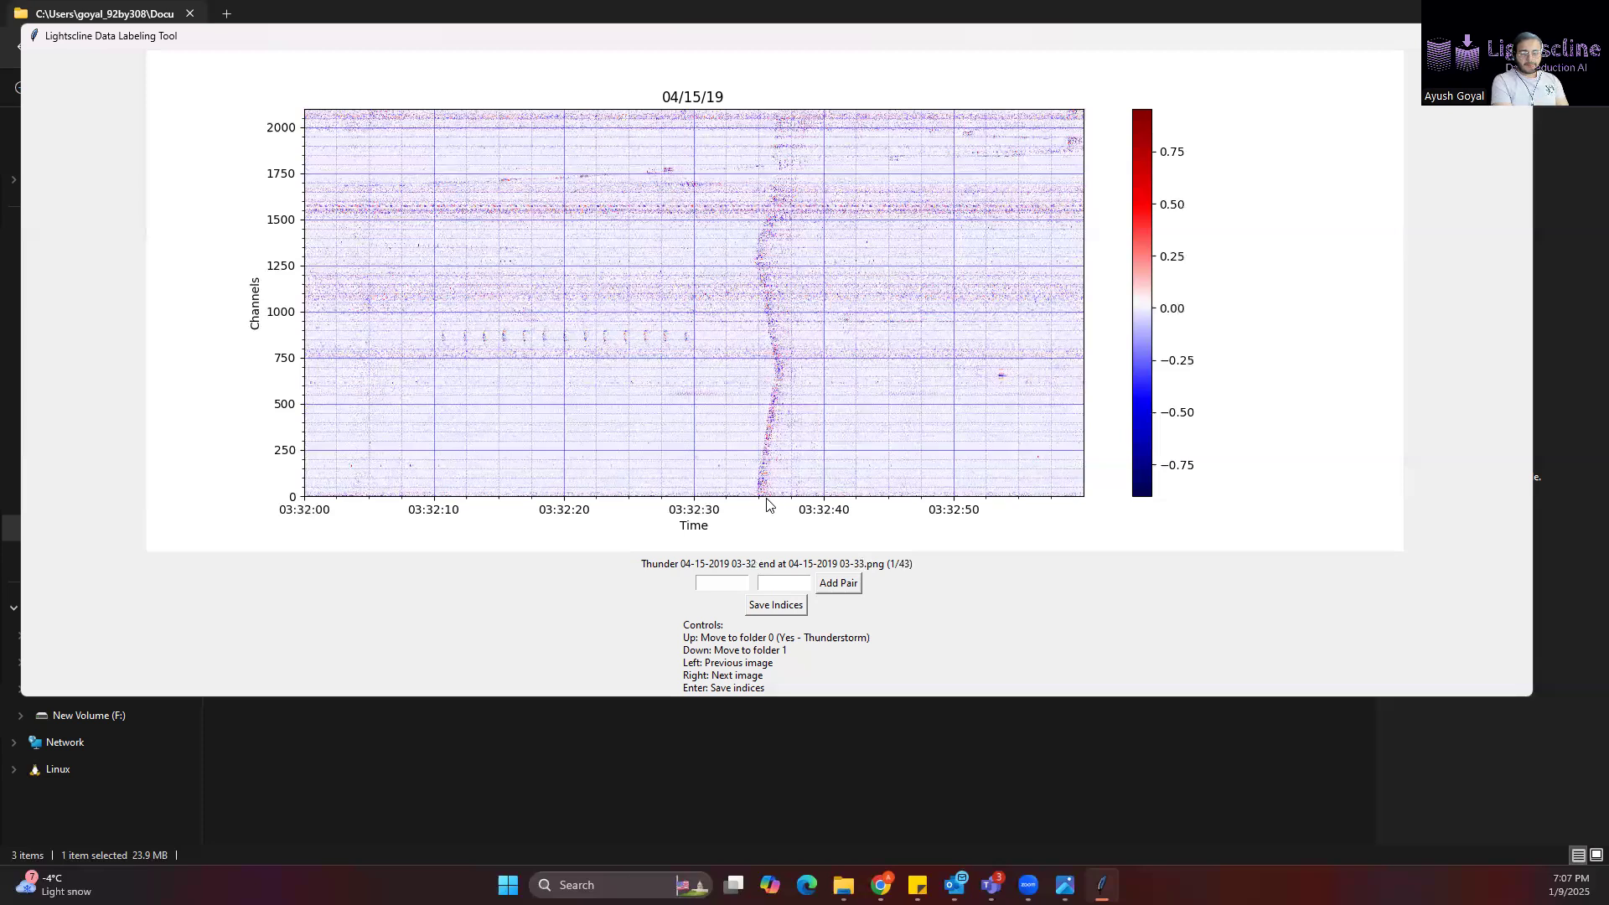
Step: Save the index pair 35 and 39 for the thunderstorm event in the 03-32 image
left_click(723, 583)
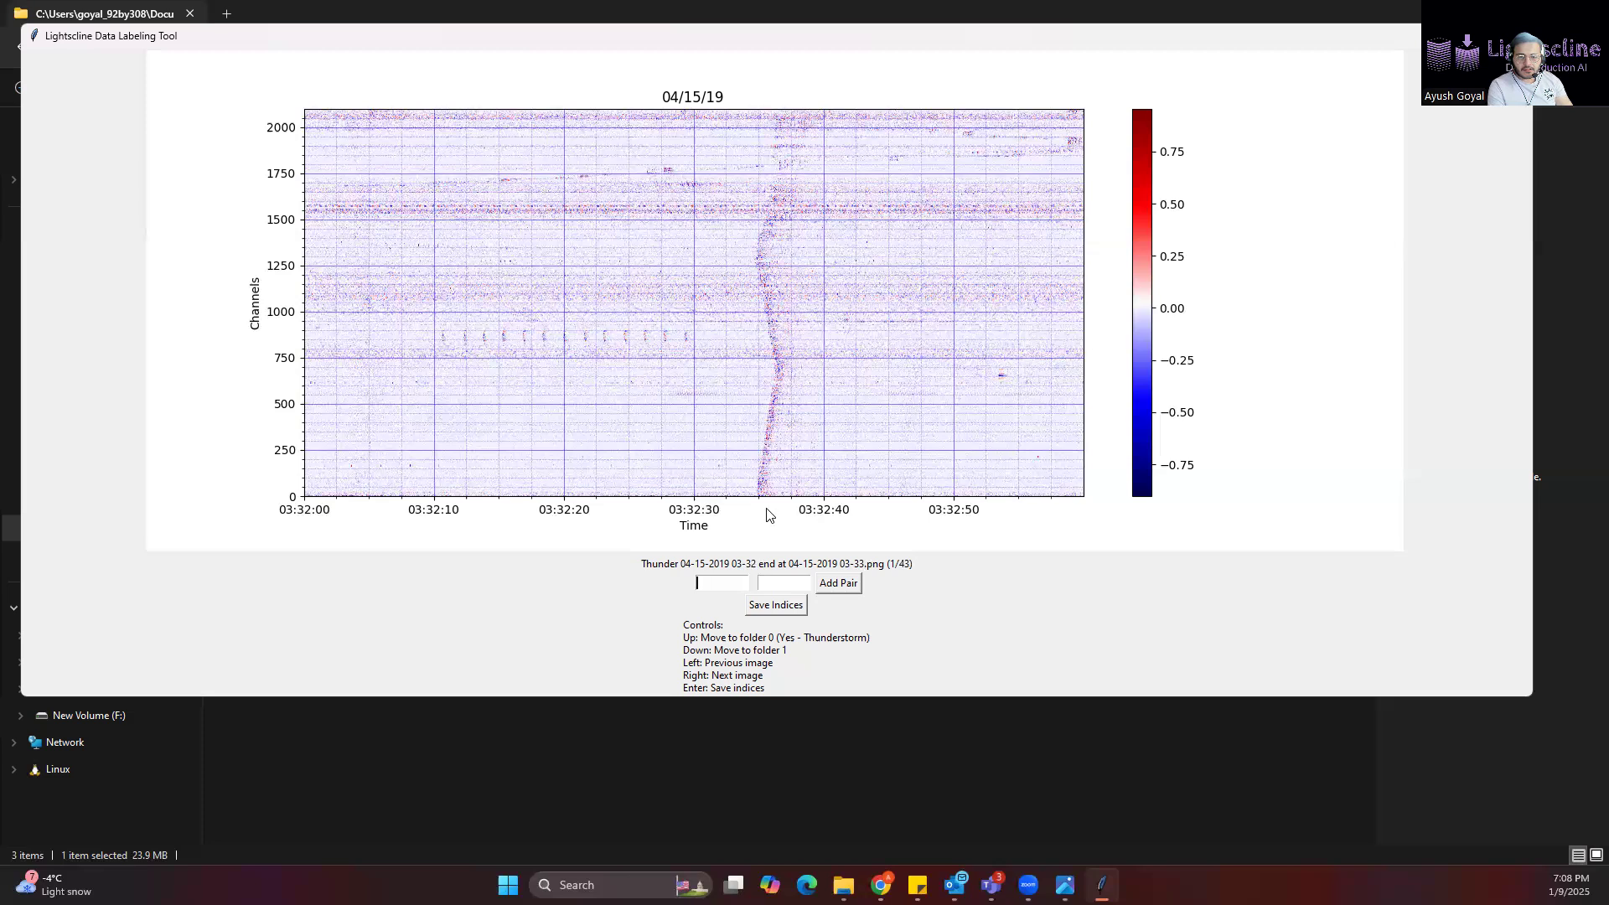
type("35")
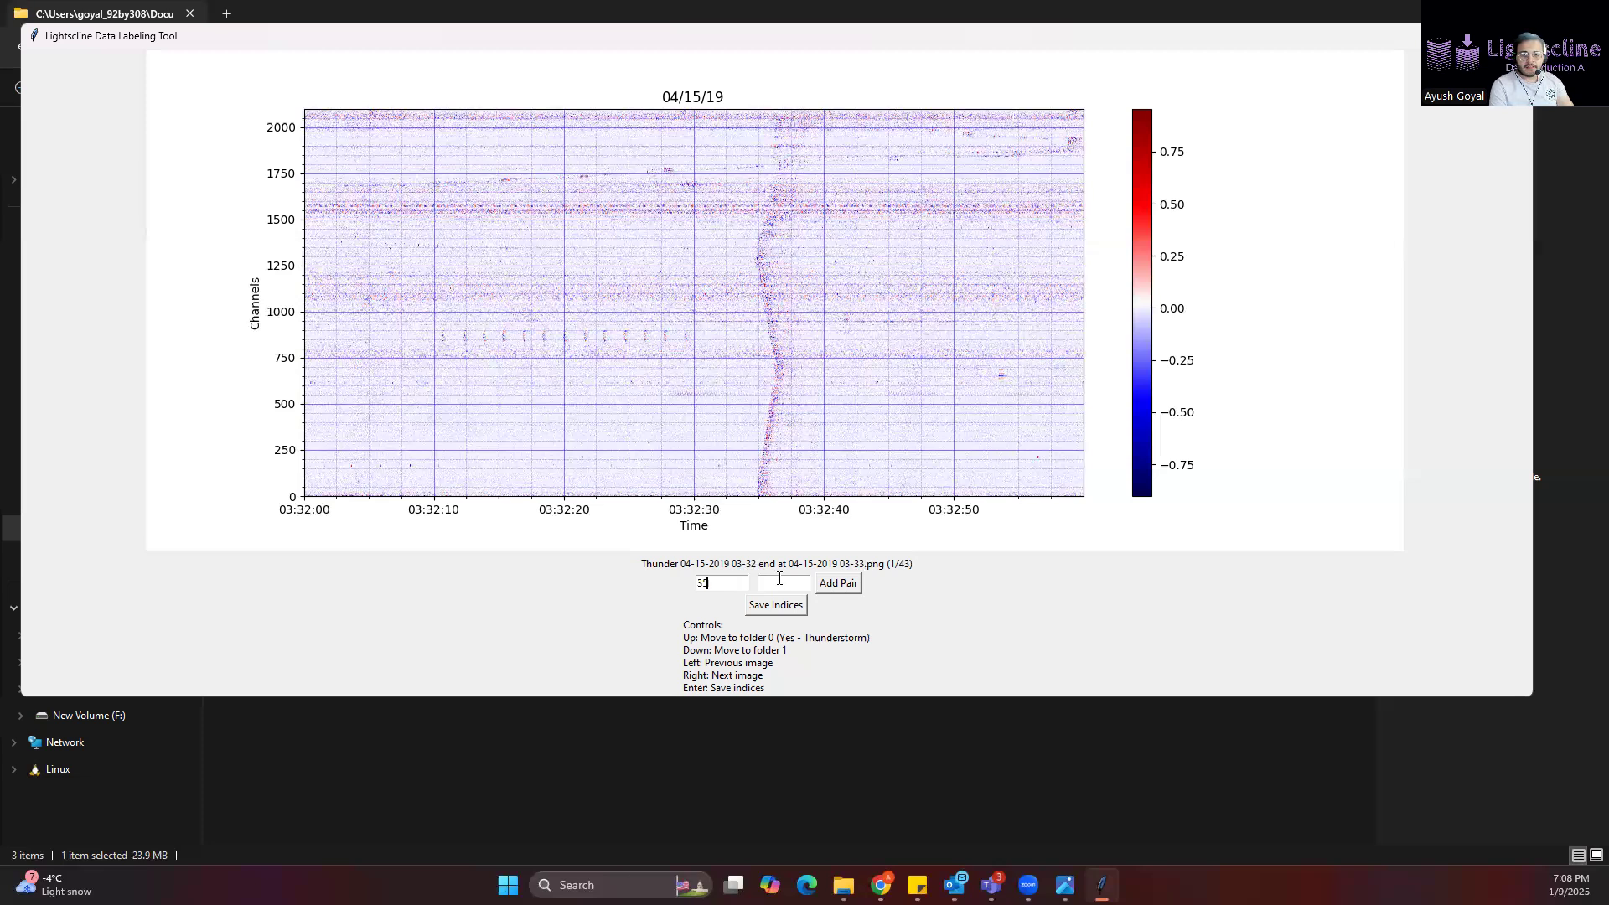
type("39")
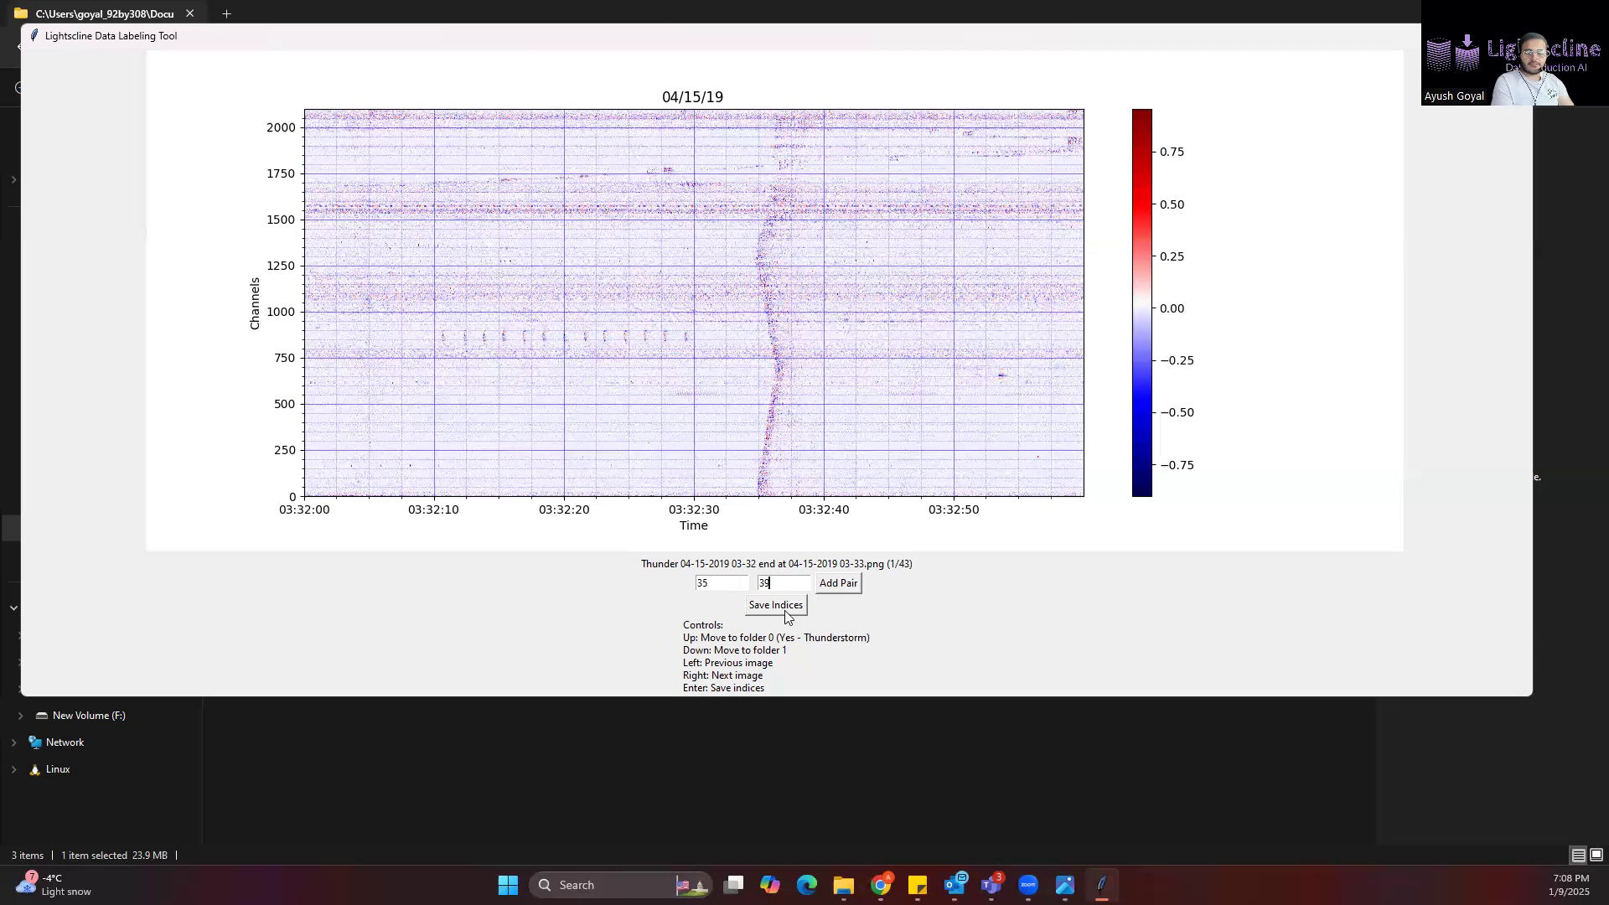
left_click(786, 614)
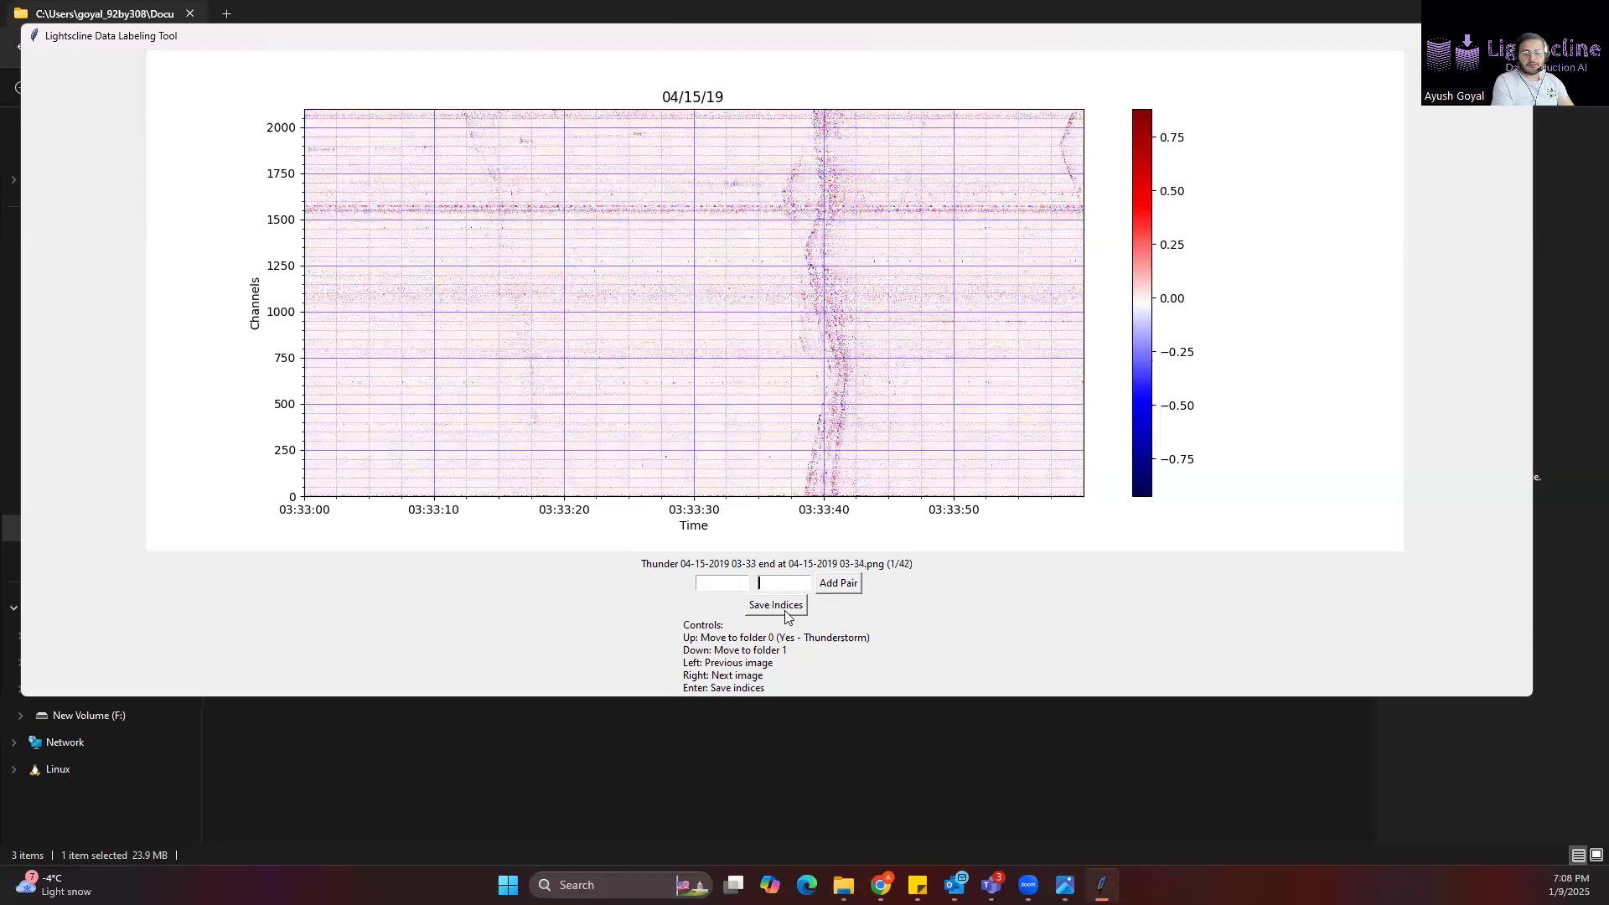
Step: Enter 12 and 18 as the first index pair for the faint event in the 03-33 image
left_click(729, 584)
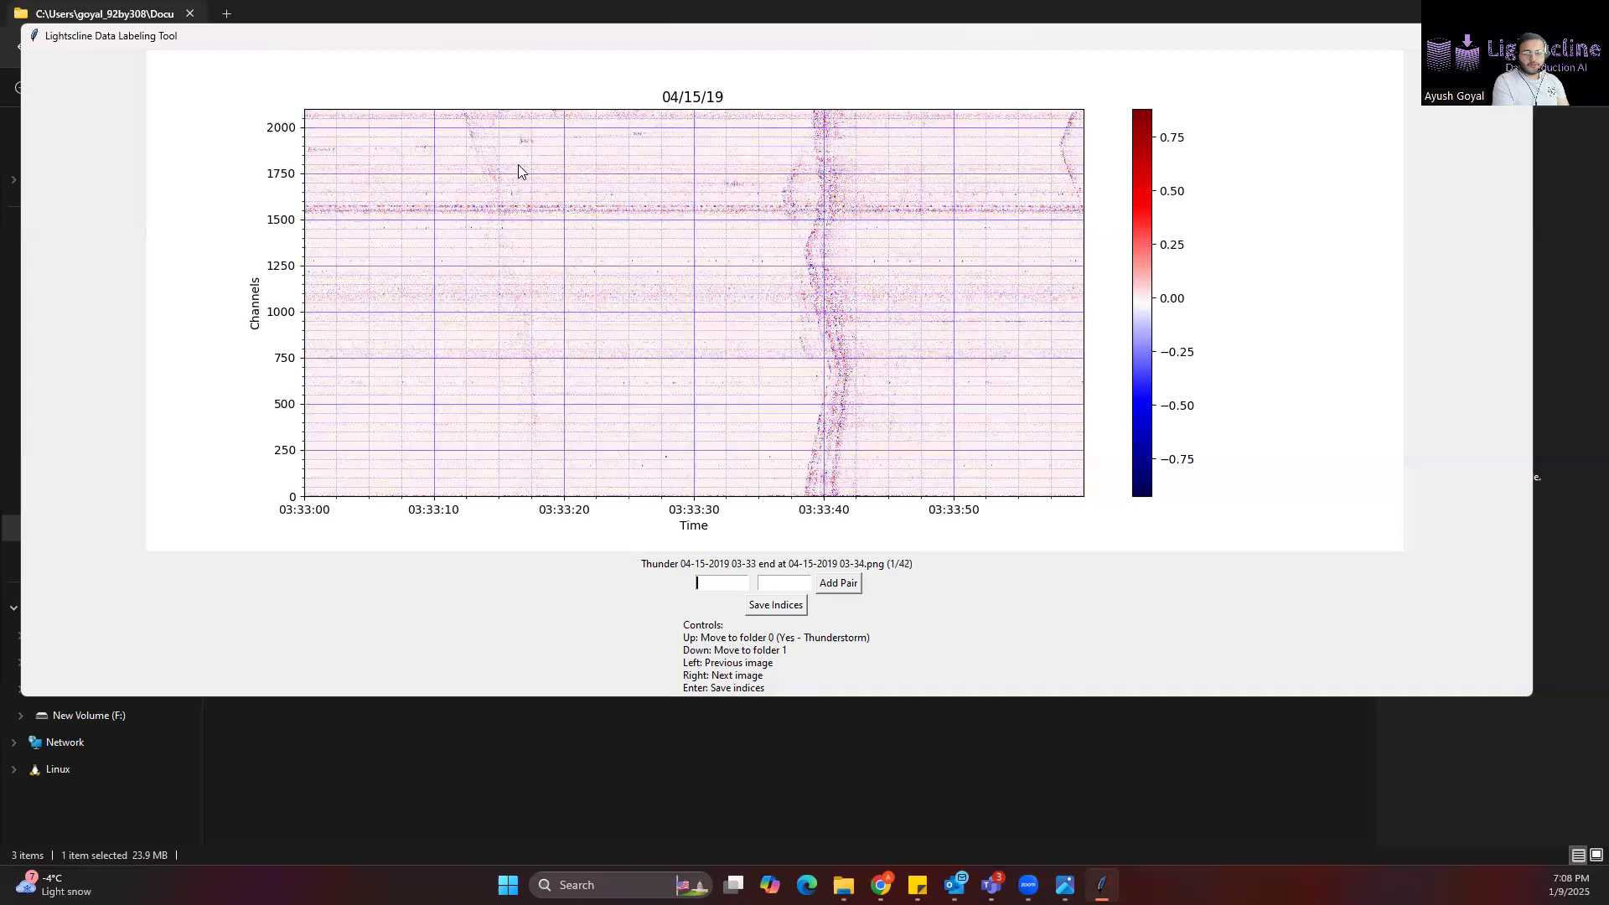
left_click(725, 584)
type("12")
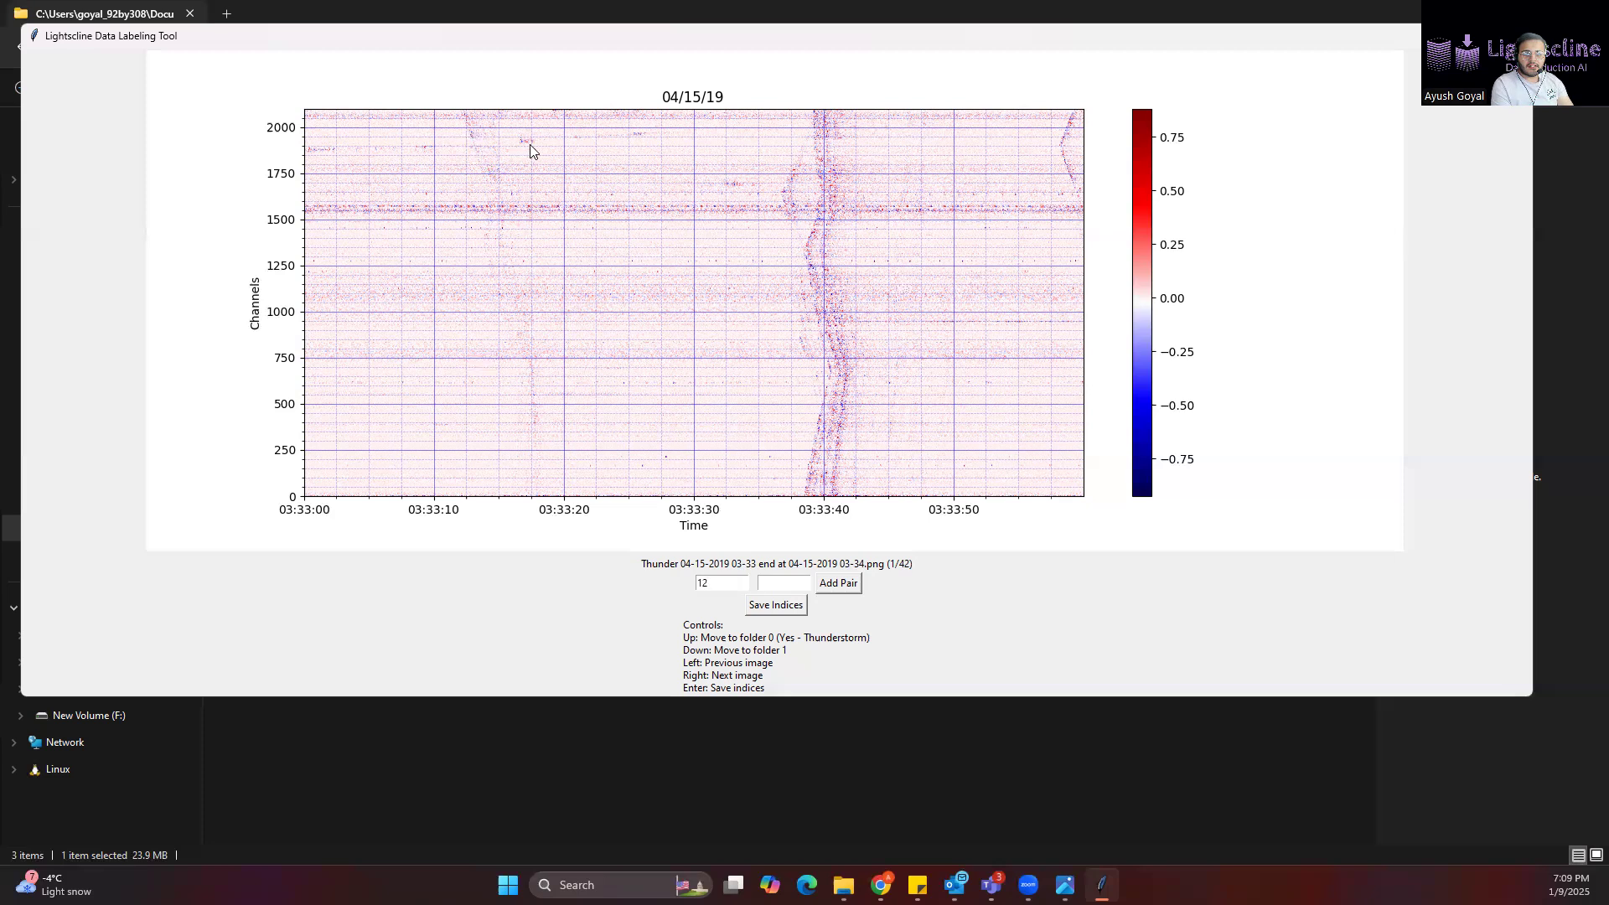
left_click(779, 586)
type("18")
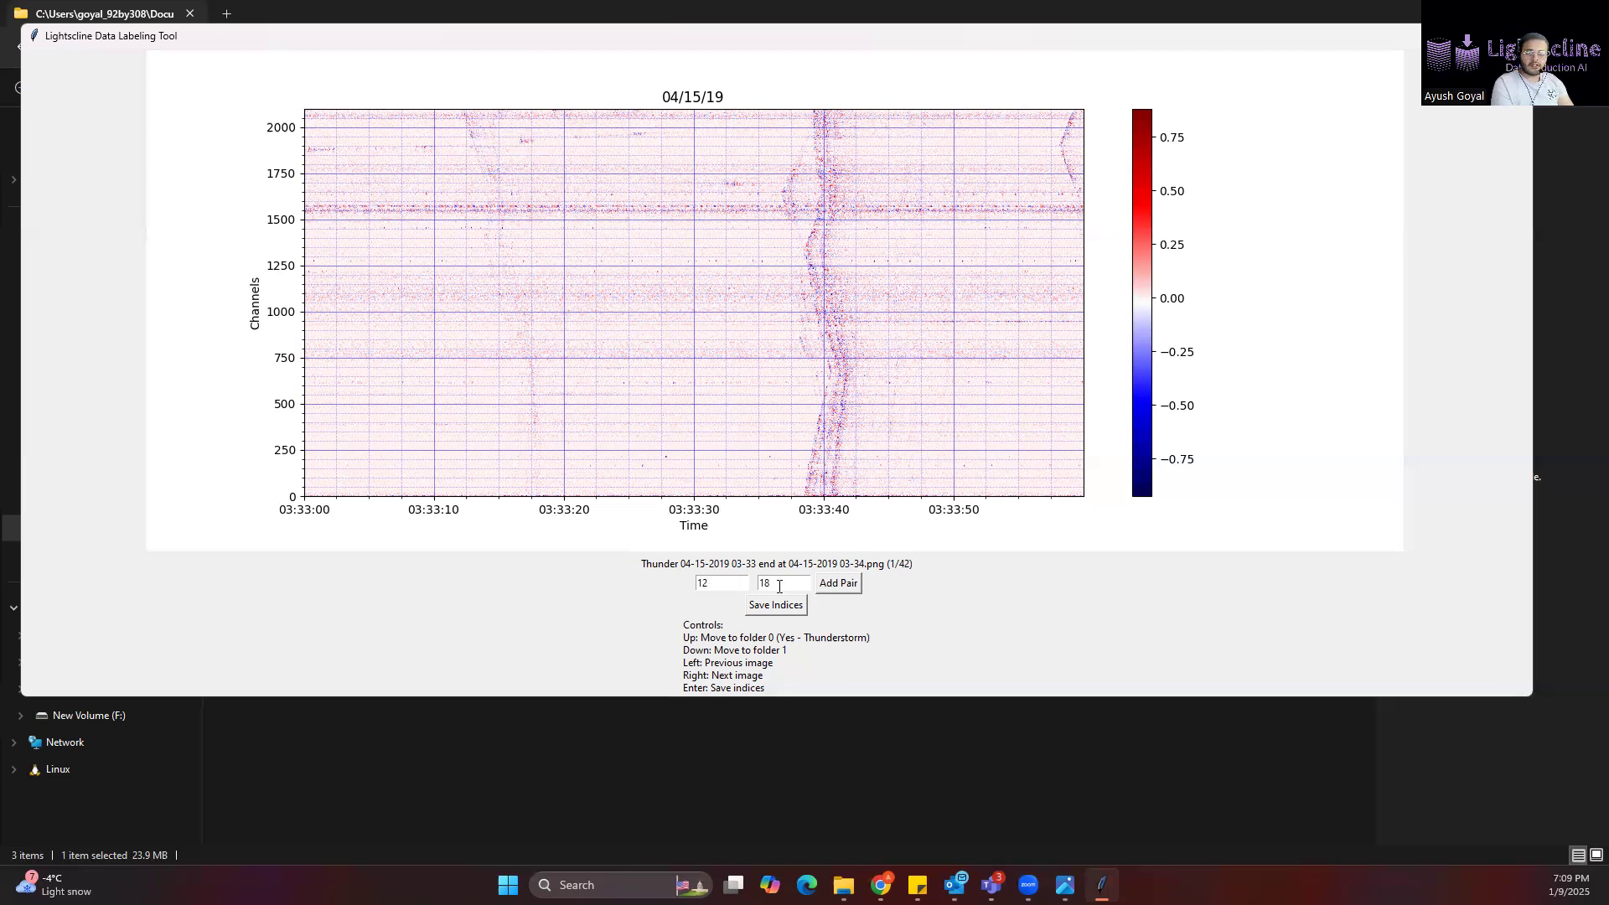
Step: Add a second index pair of 38 and 42 for the 03-33 image and save its indices
left_click(838, 584)
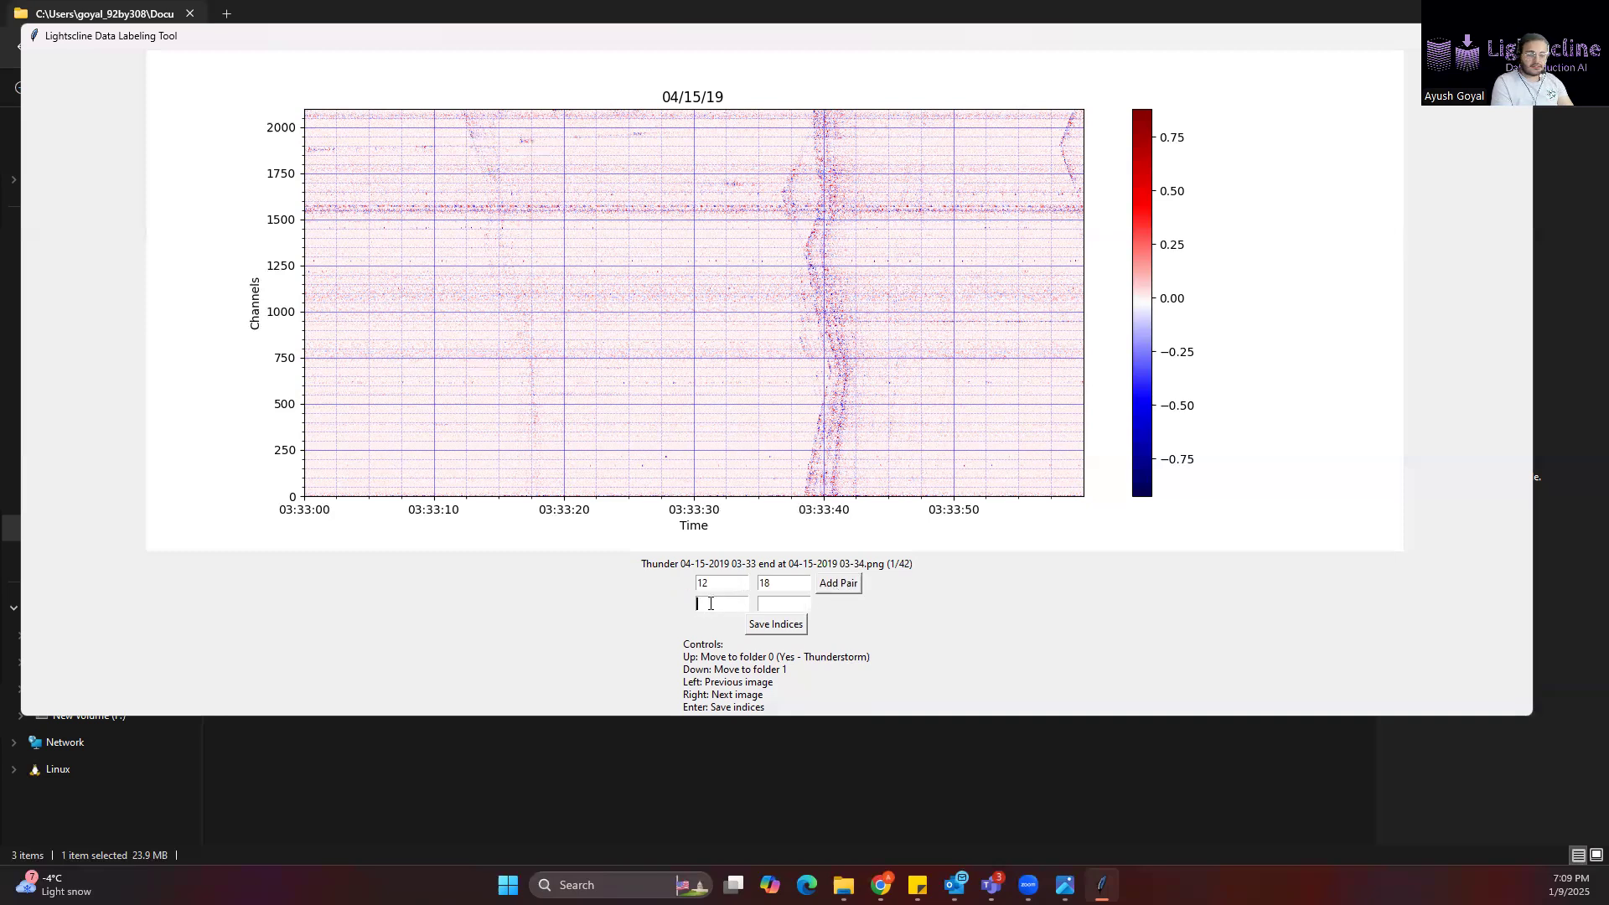
type("38")
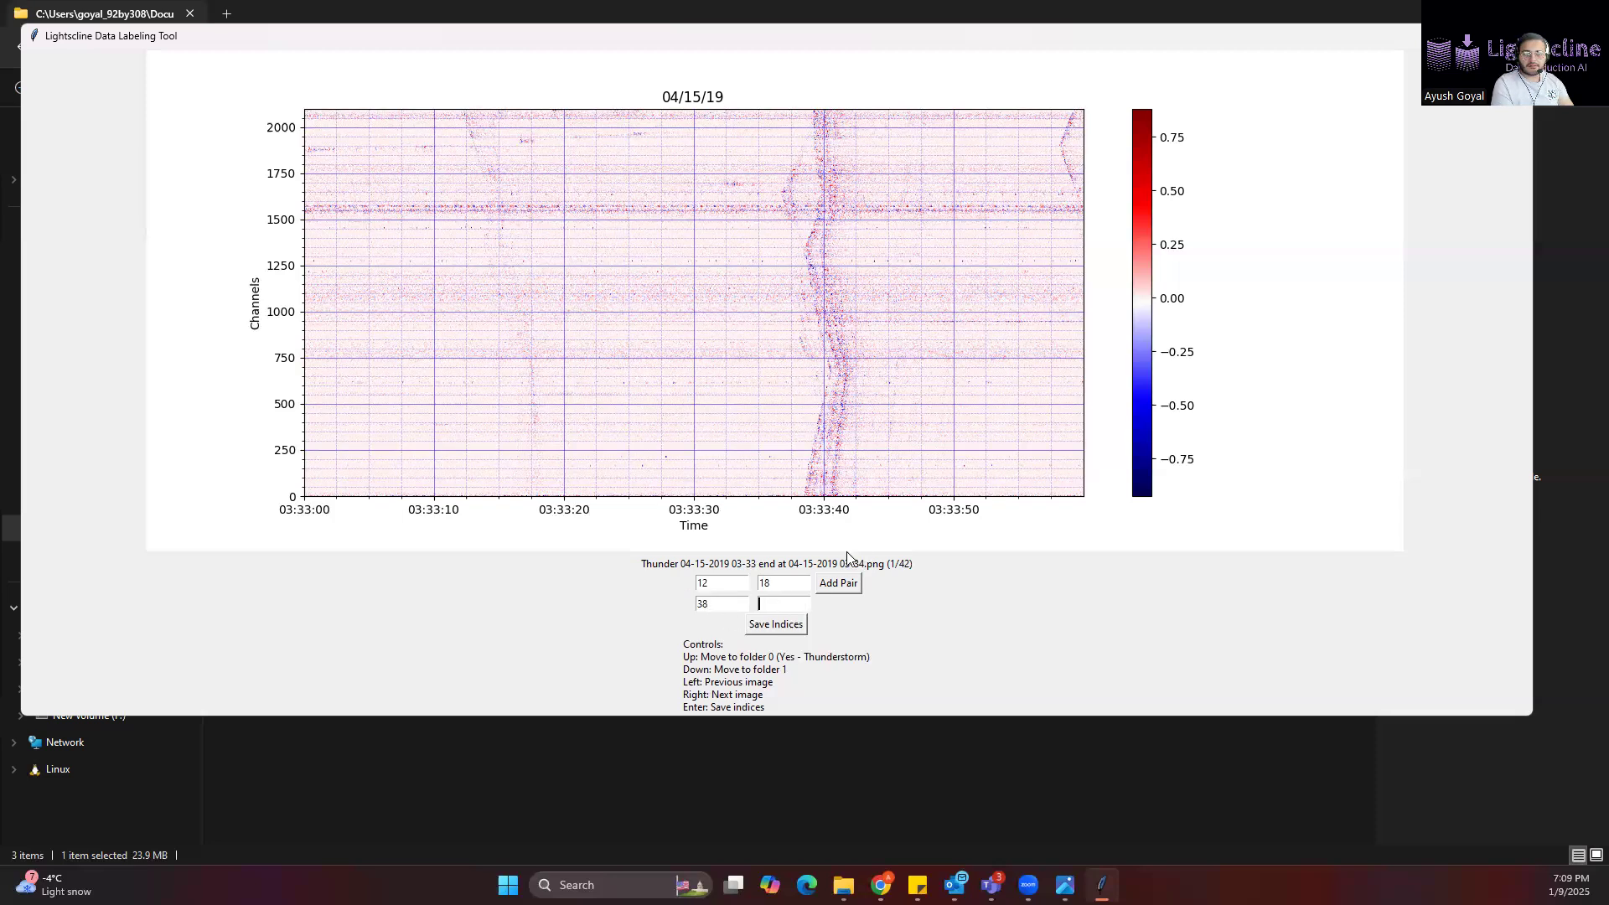
type("42")
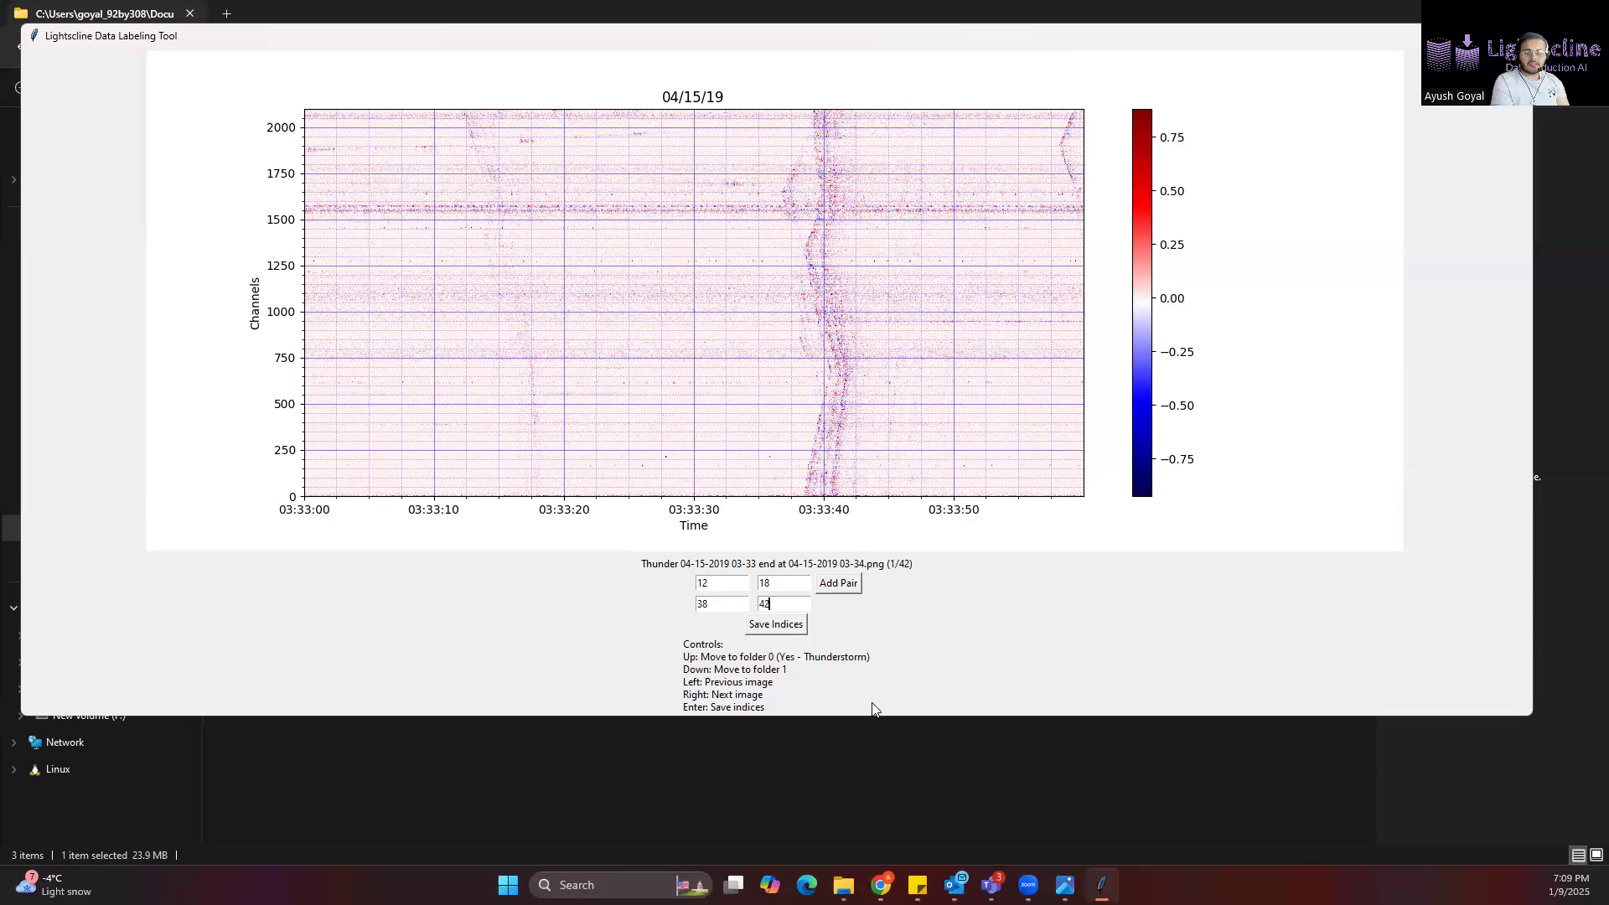
left_click(774, 625)
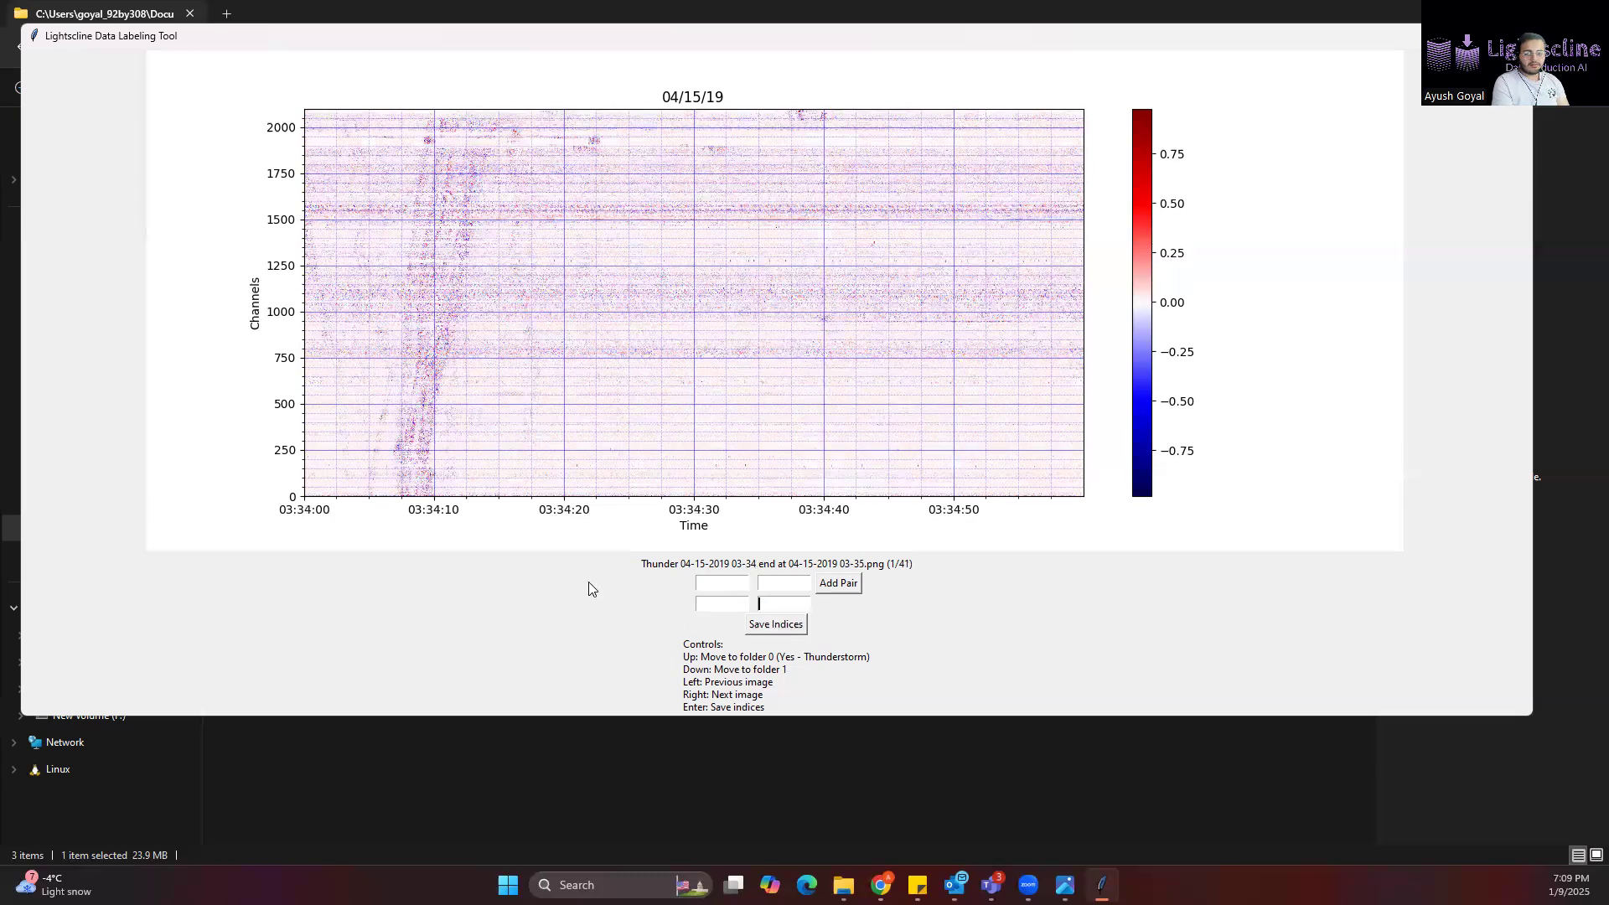
Step: Enter the index pair 5 and 15 for the 03-34 image, and move it and the 03-35 image to folder 0 (thunderstorm)
left_click(712, 580)
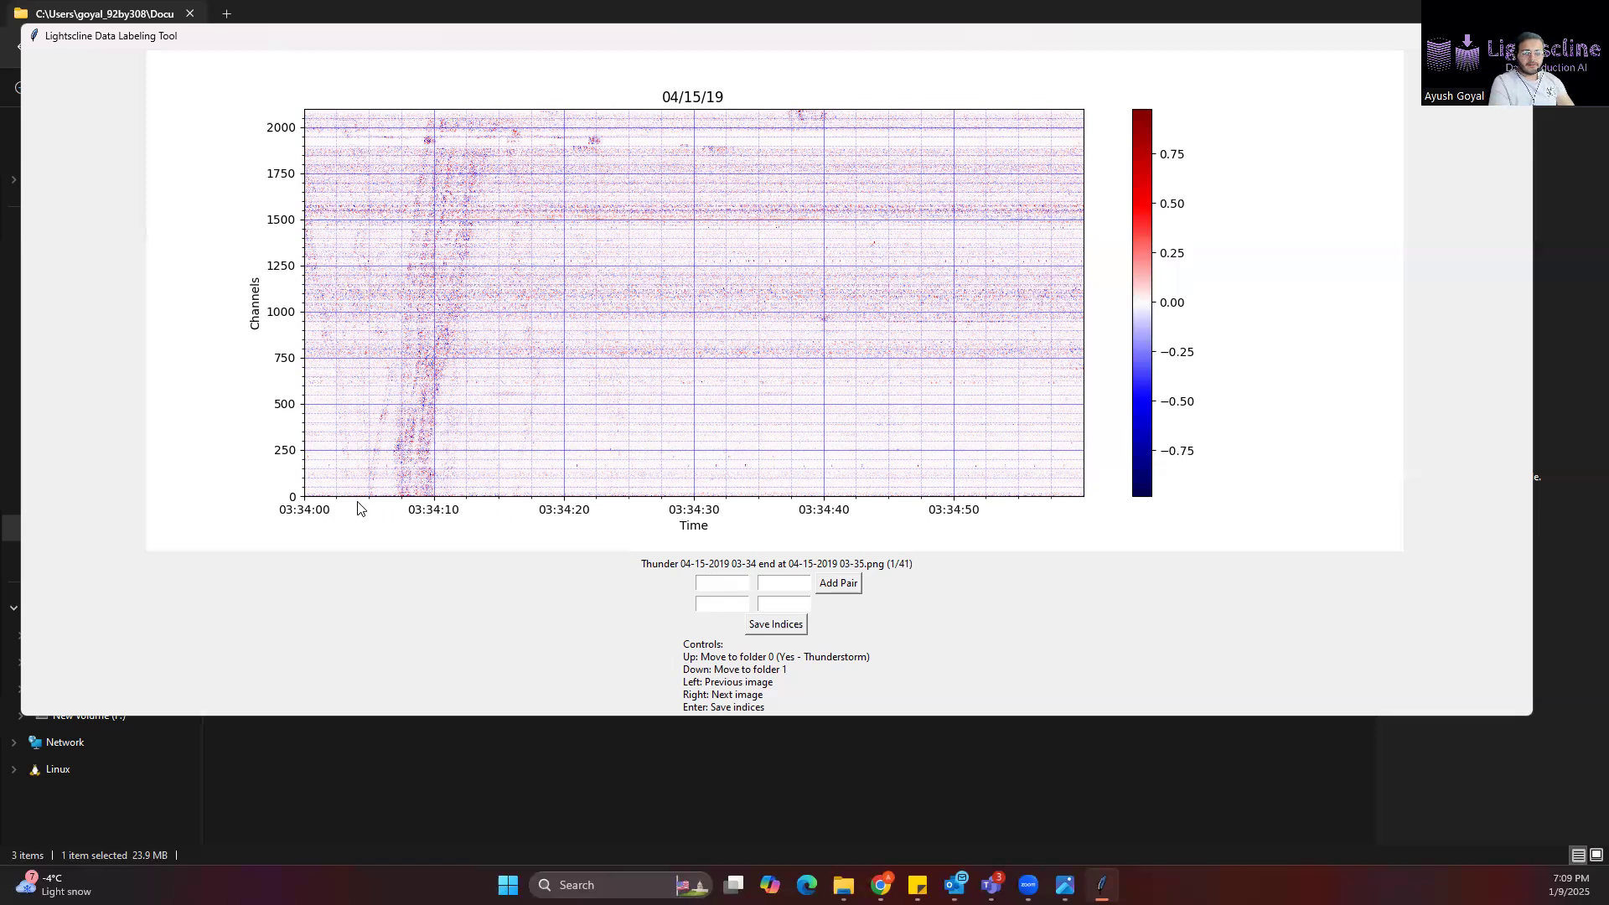
left_click(802, 587)
type("15")
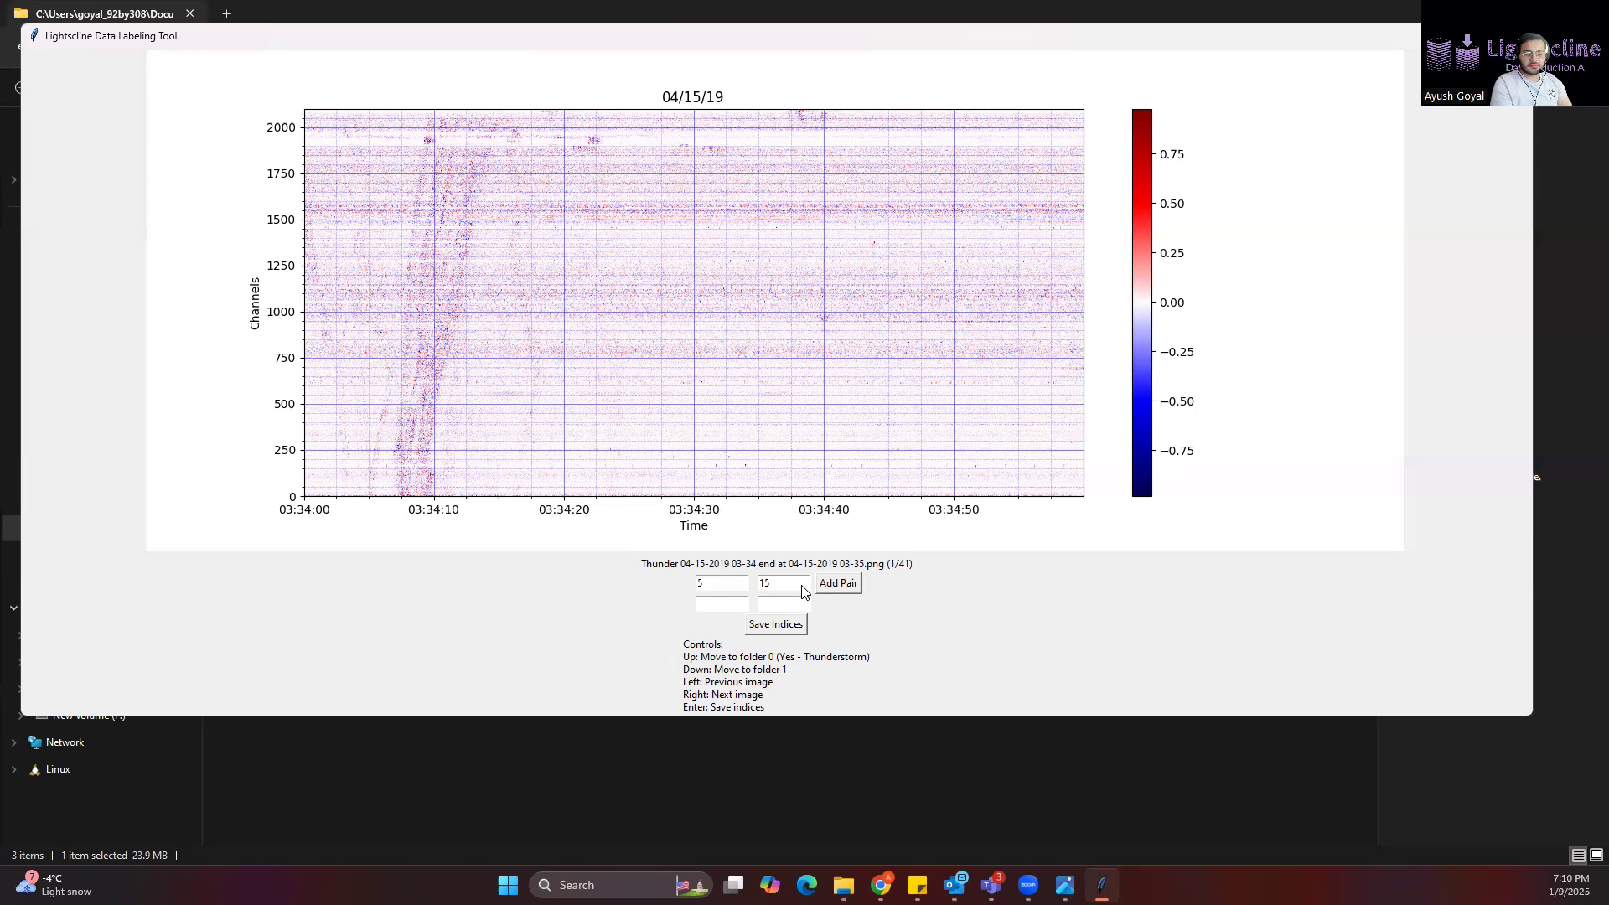
key("Tab")
key("Up")
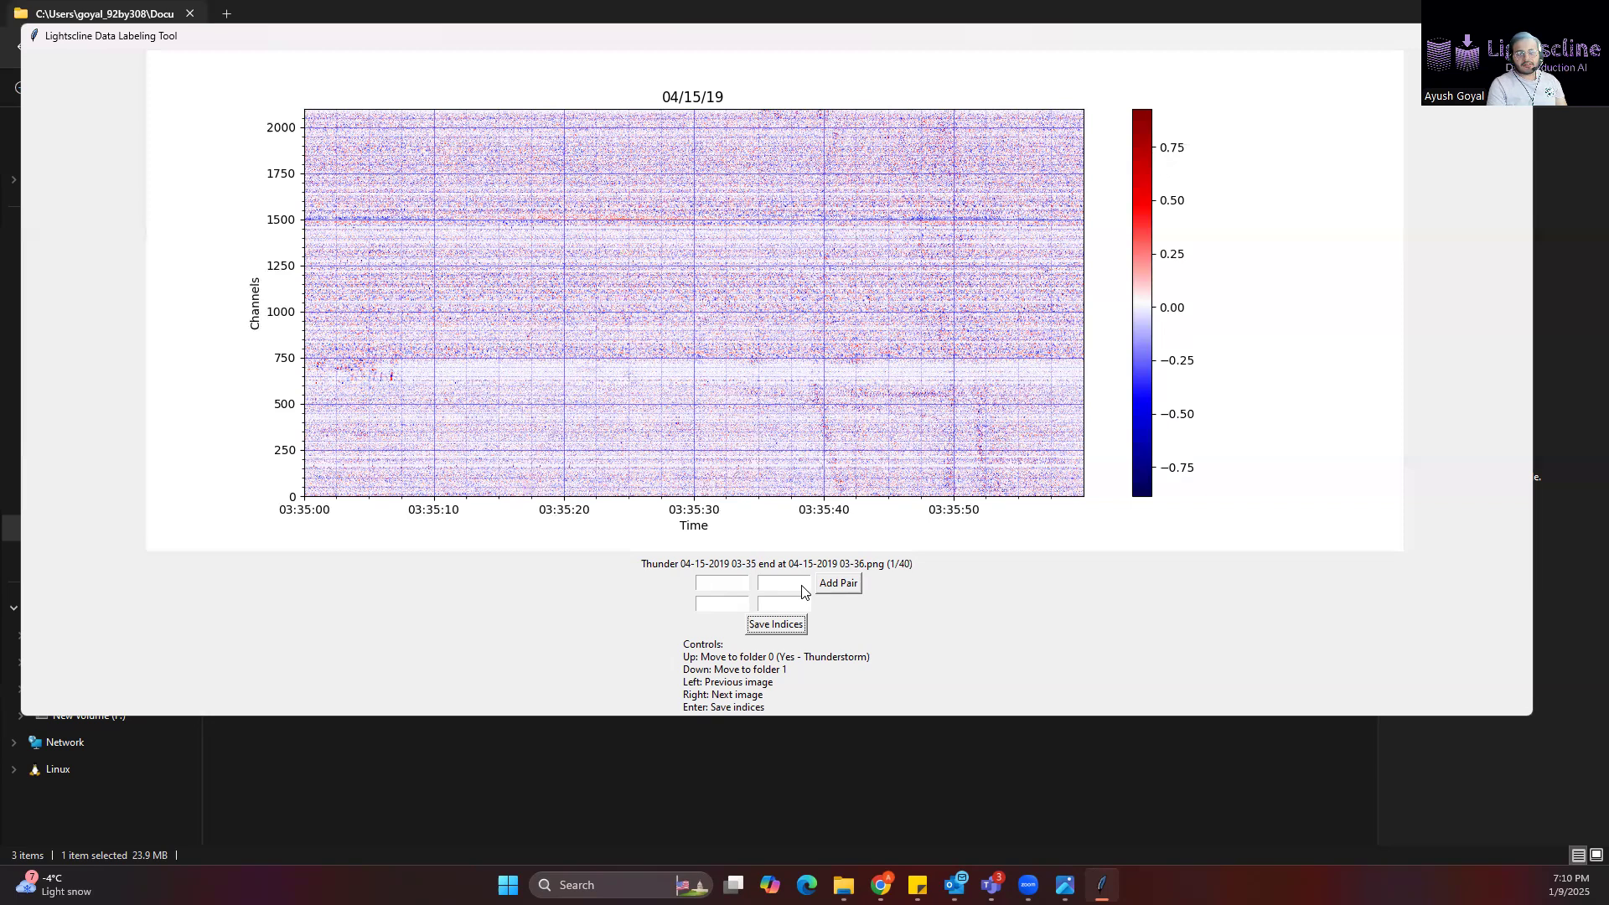
key("Up")
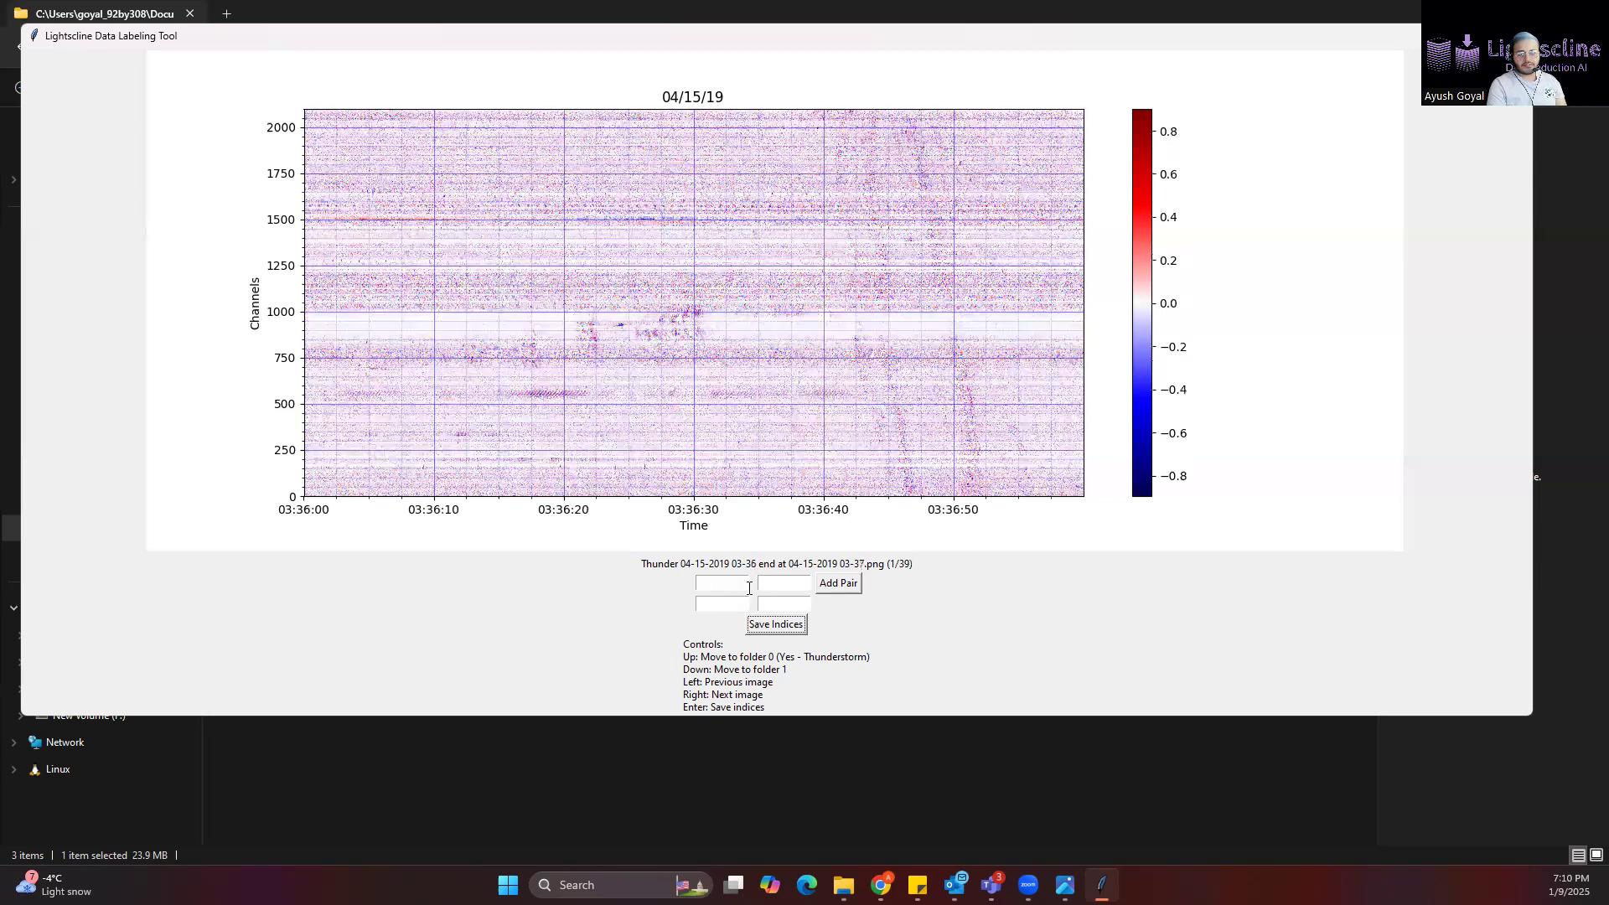
Step: Save the index pair 41 and 52 for the thunderstorm event in the 03-36 image
left_click(741, 587)
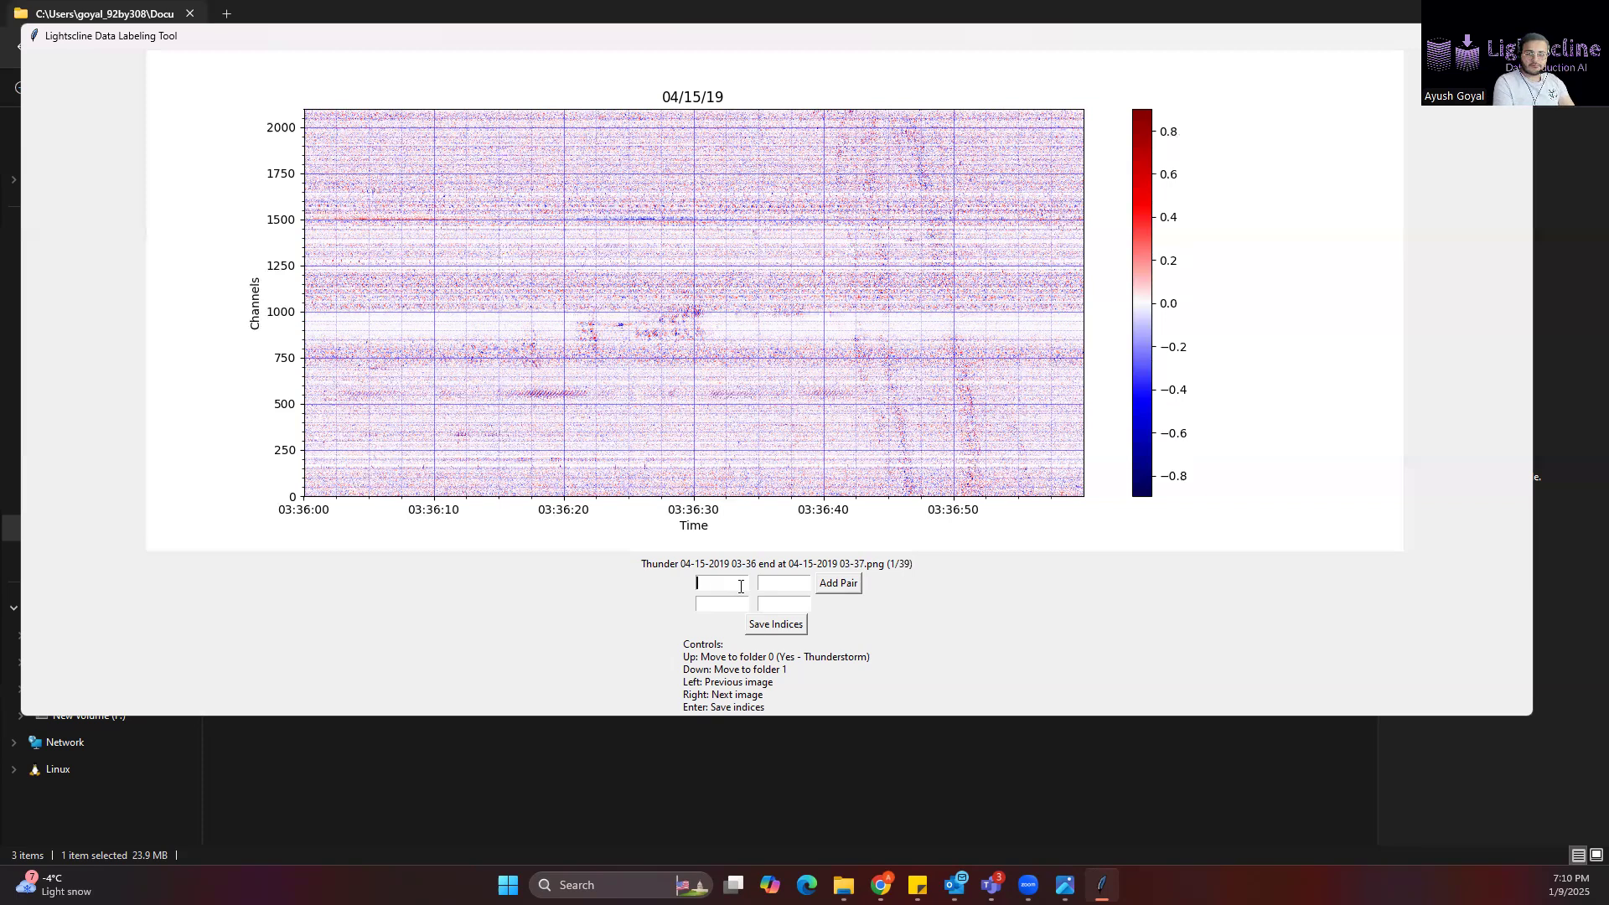
type("40")
type("1")
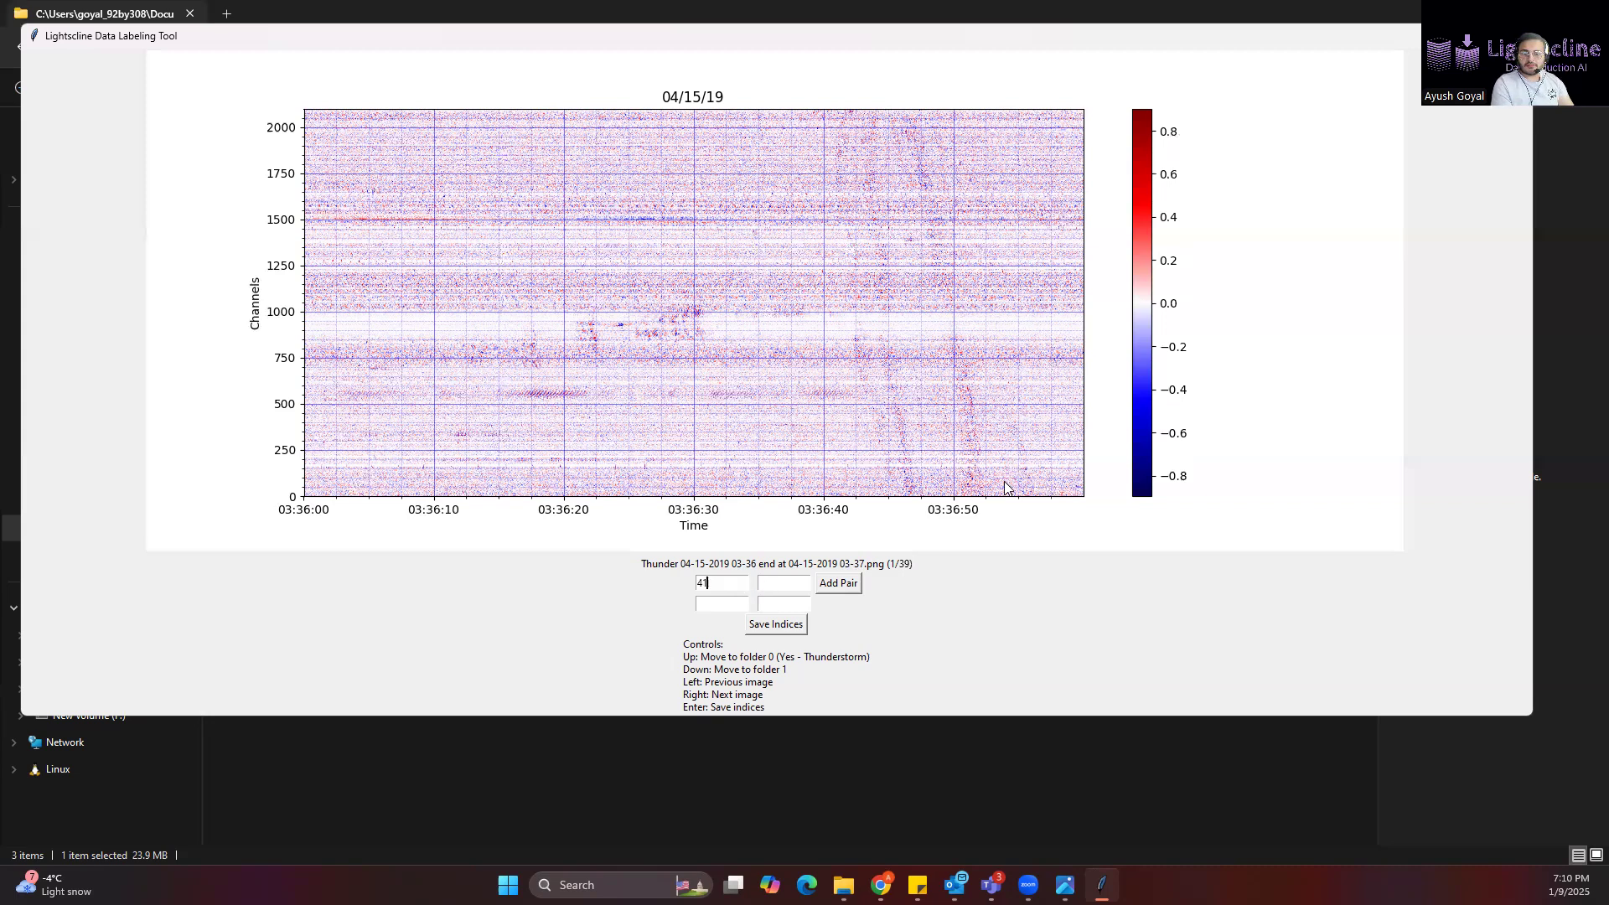
left_click(777, 588)
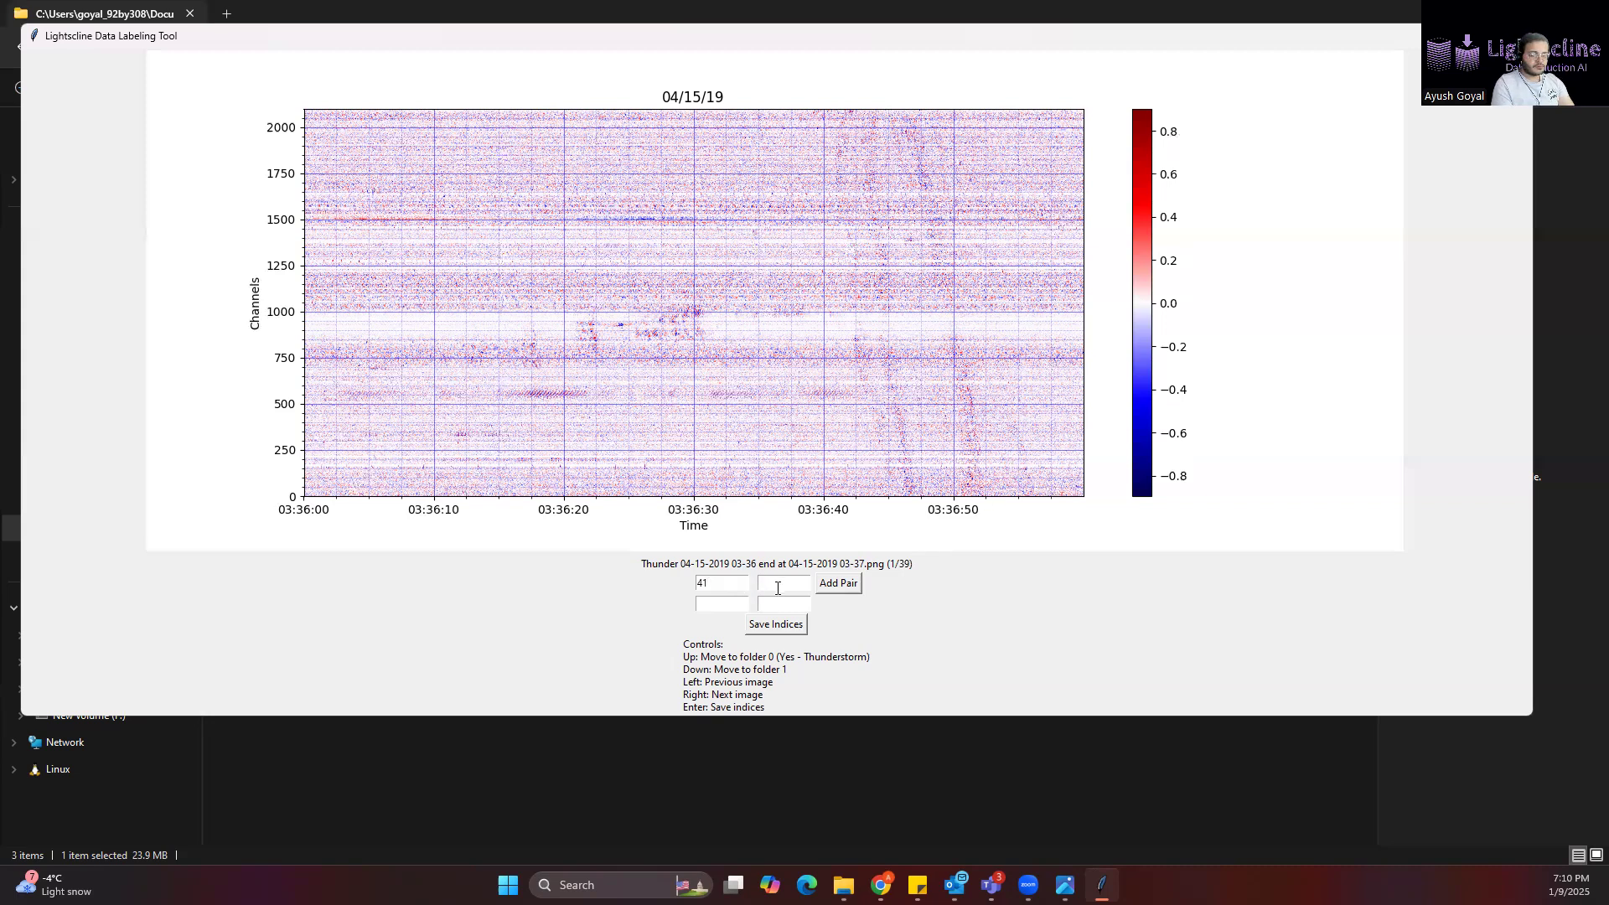
type("52")
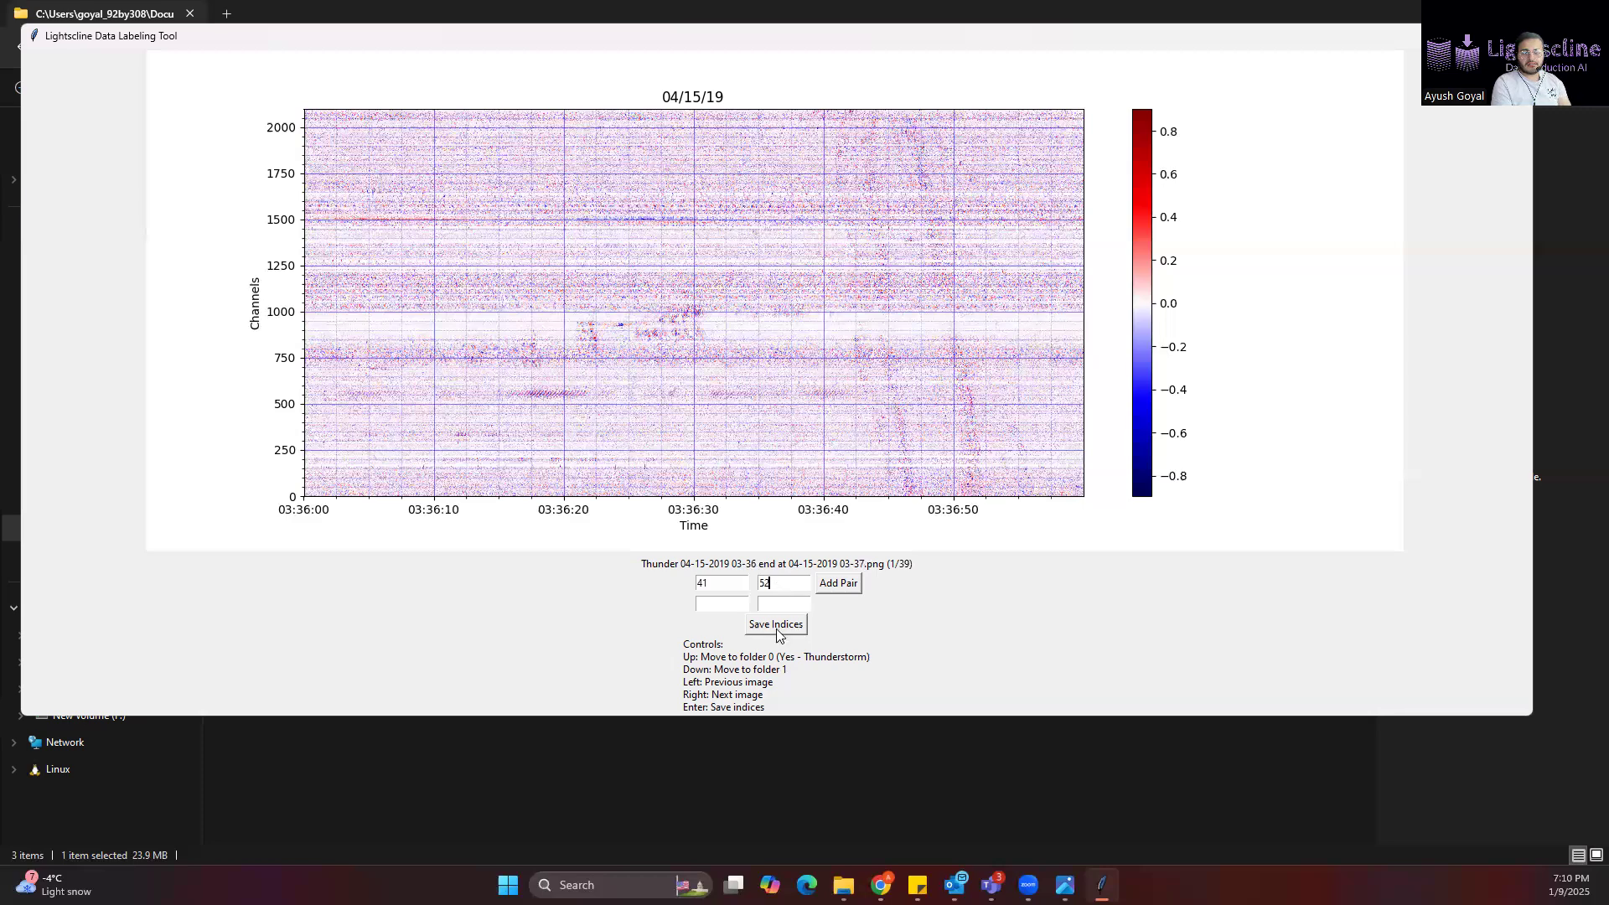
left_click(775, 625)
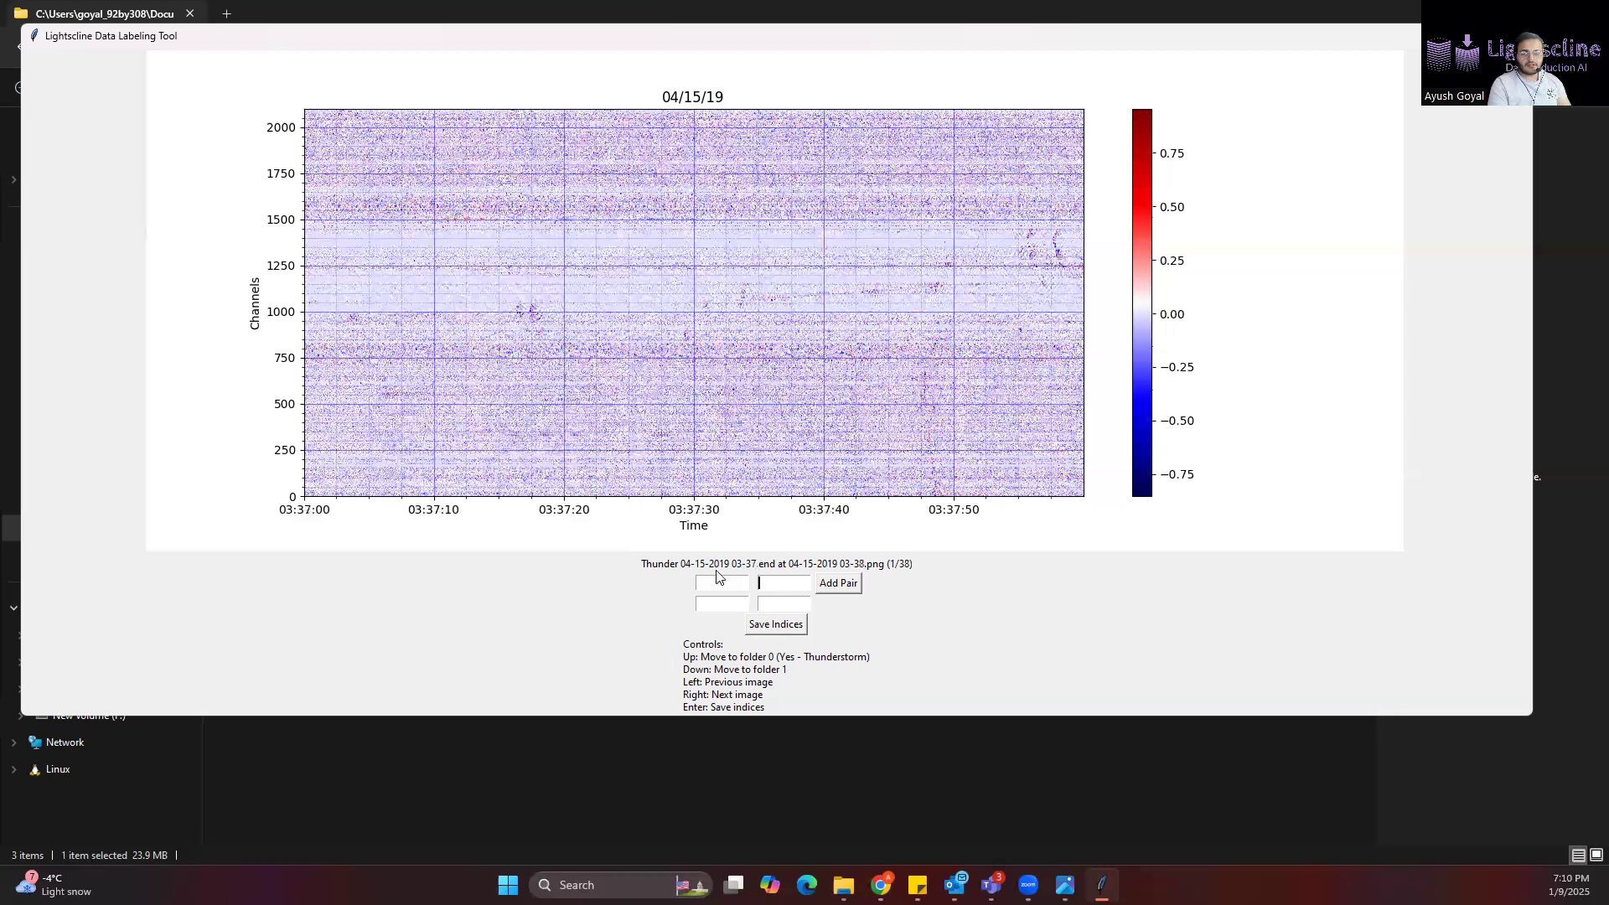
Step: Move the 03-37, 03-38 and 03-39 images to folder 1 as non-thunderstorm
key("Down")
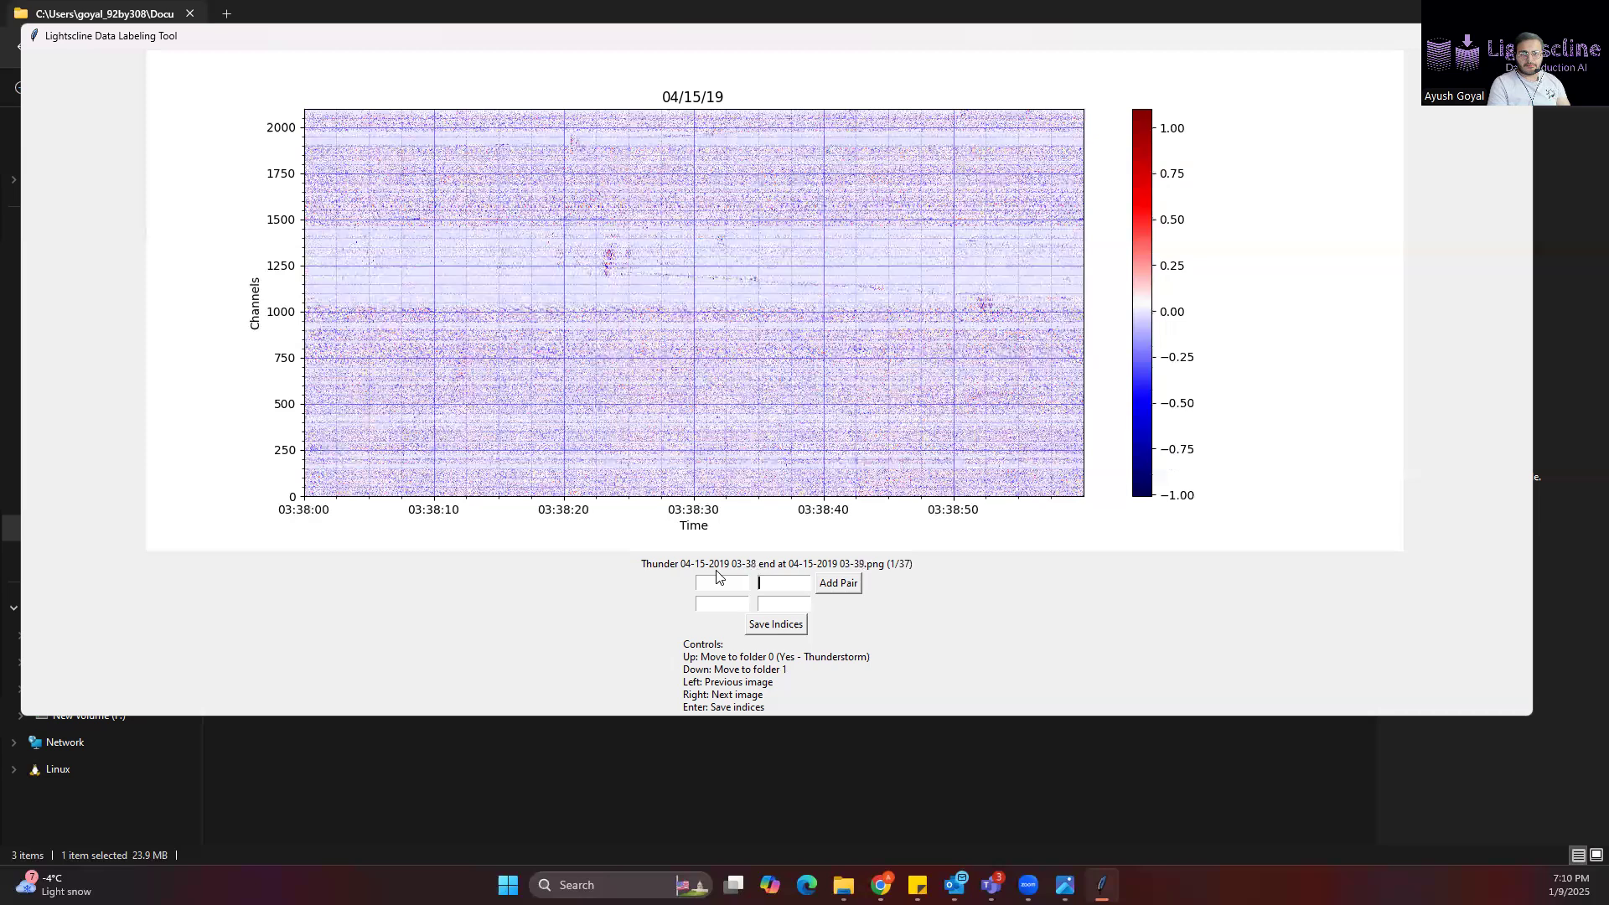
key("Down")
key("Down")
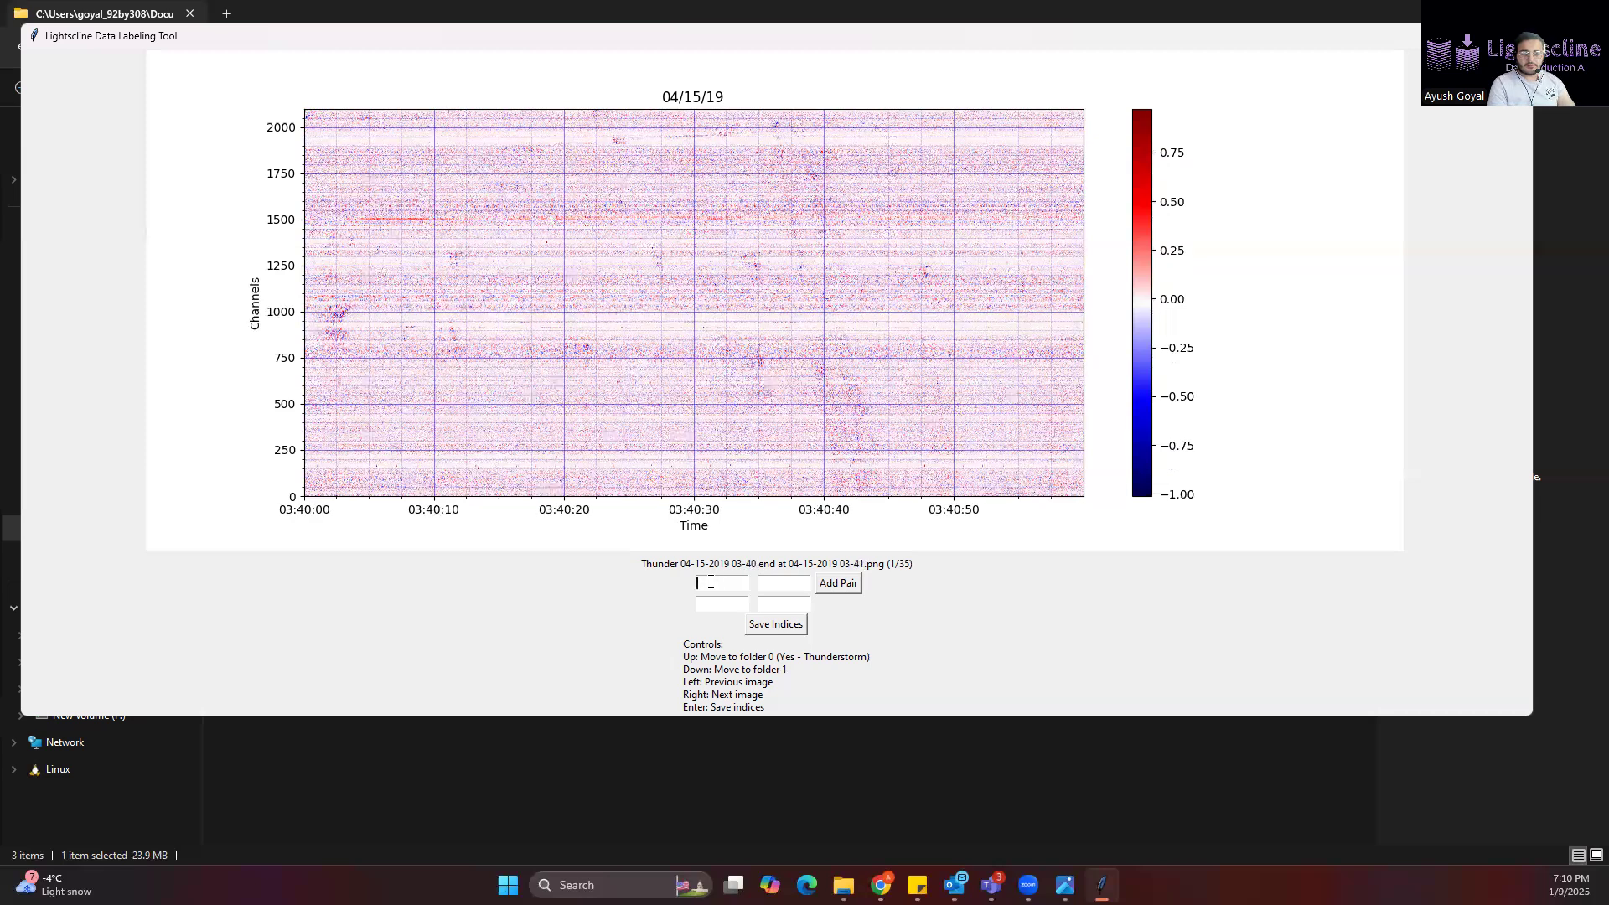
Step: Enter and save the index pair 36 and 44 for the thunderstorm event in the 03-40 image
type("3")
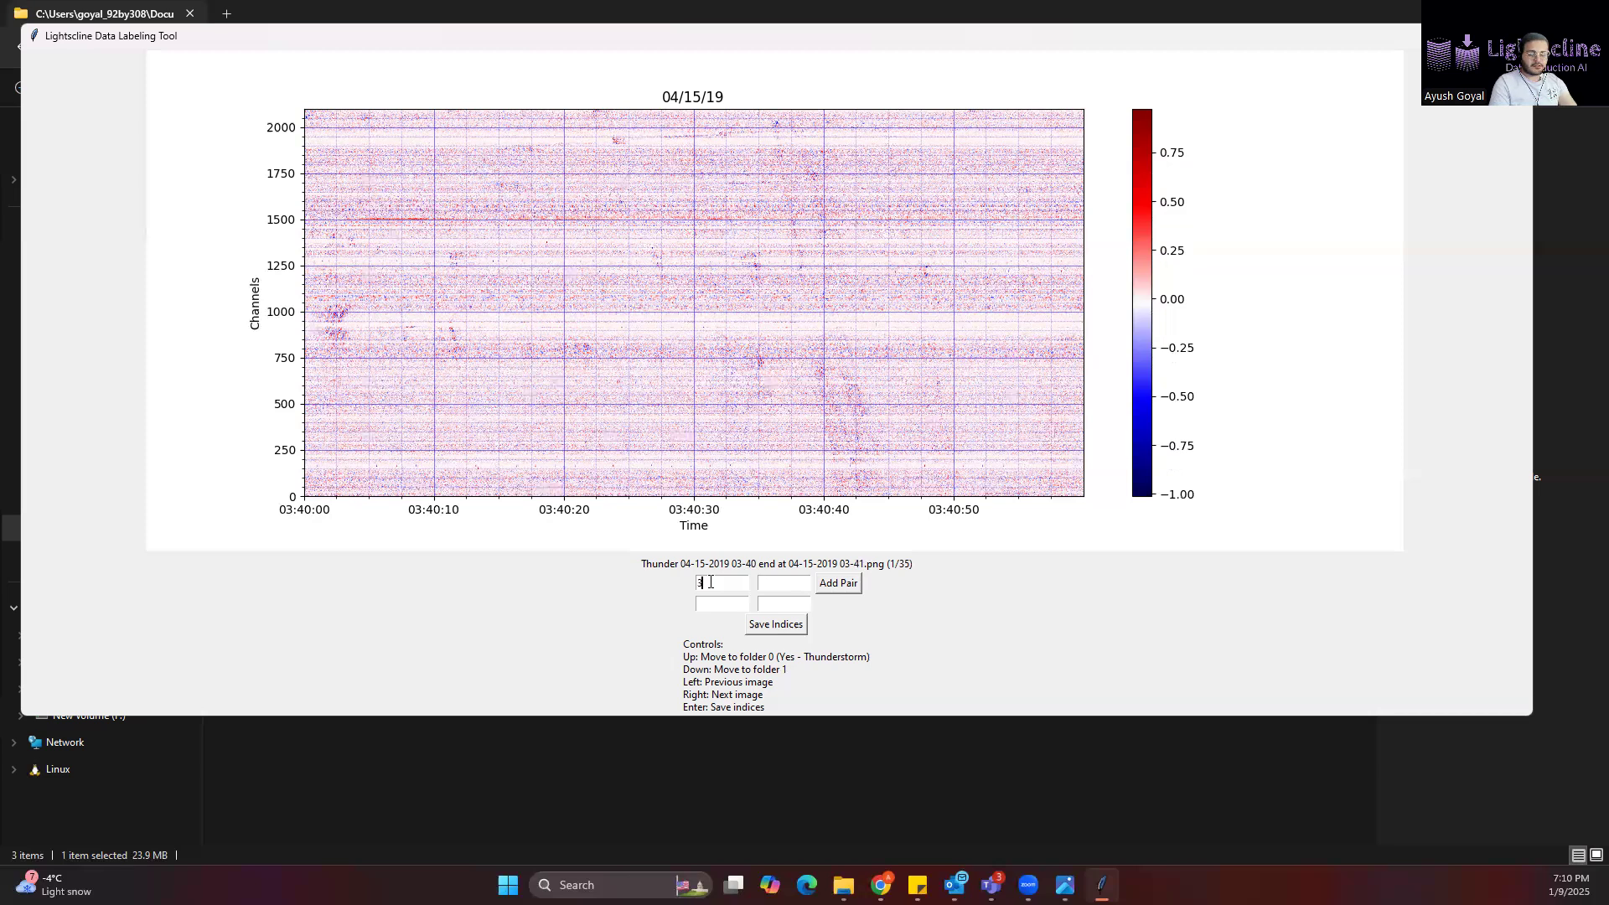
type("6")
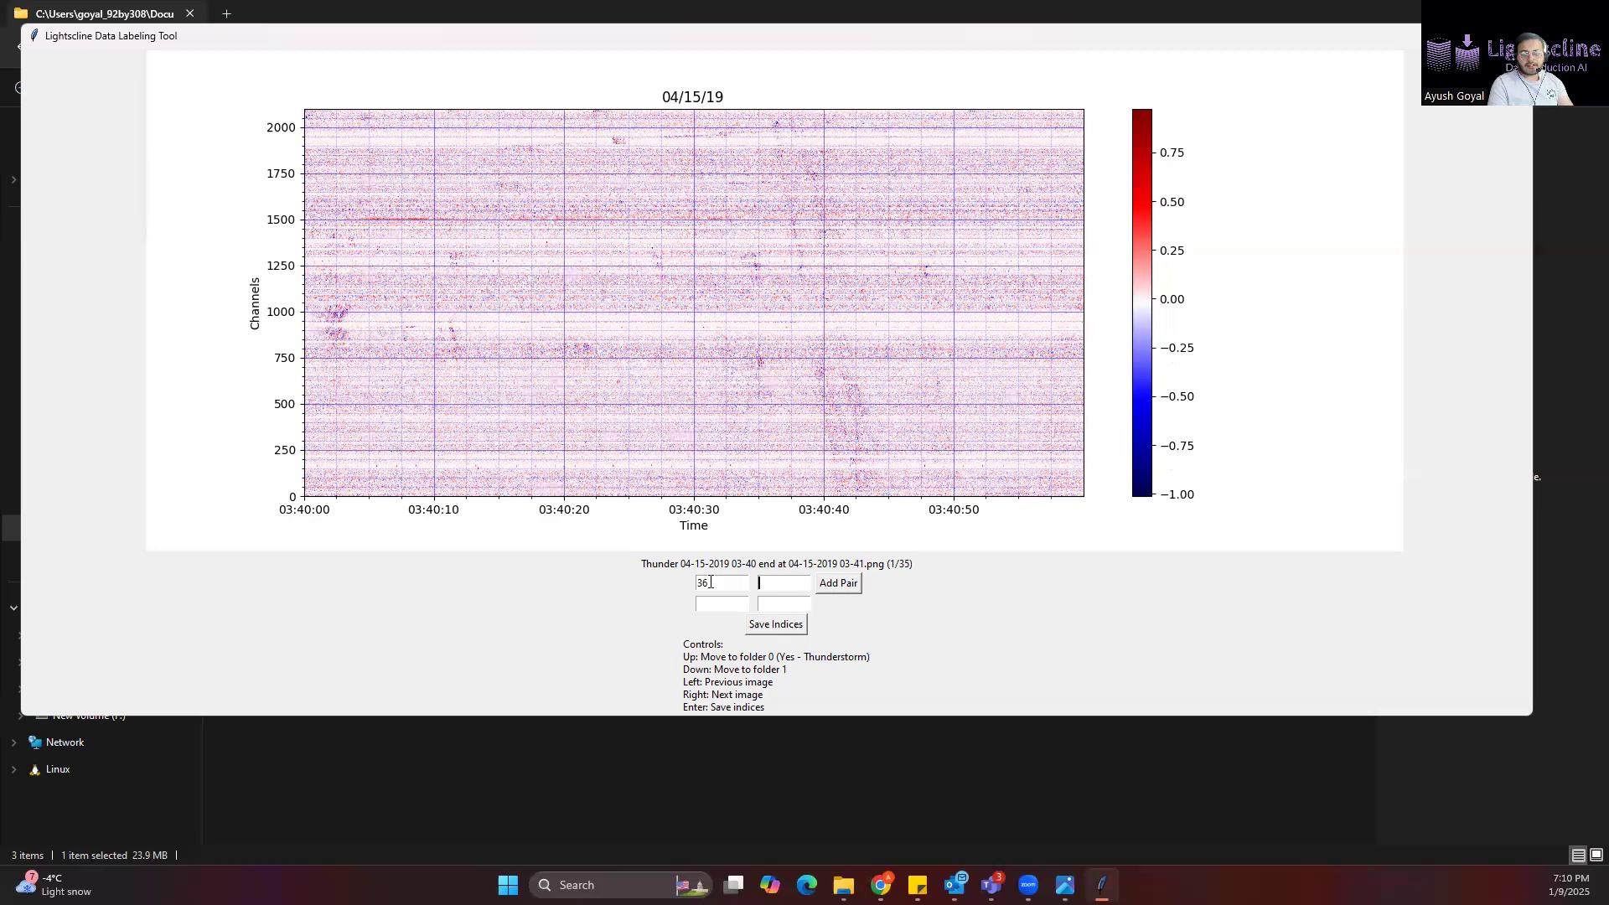
type("44")
key("Tab")
key("Tab")
key("Tab")
key("Tab")
key("Return")
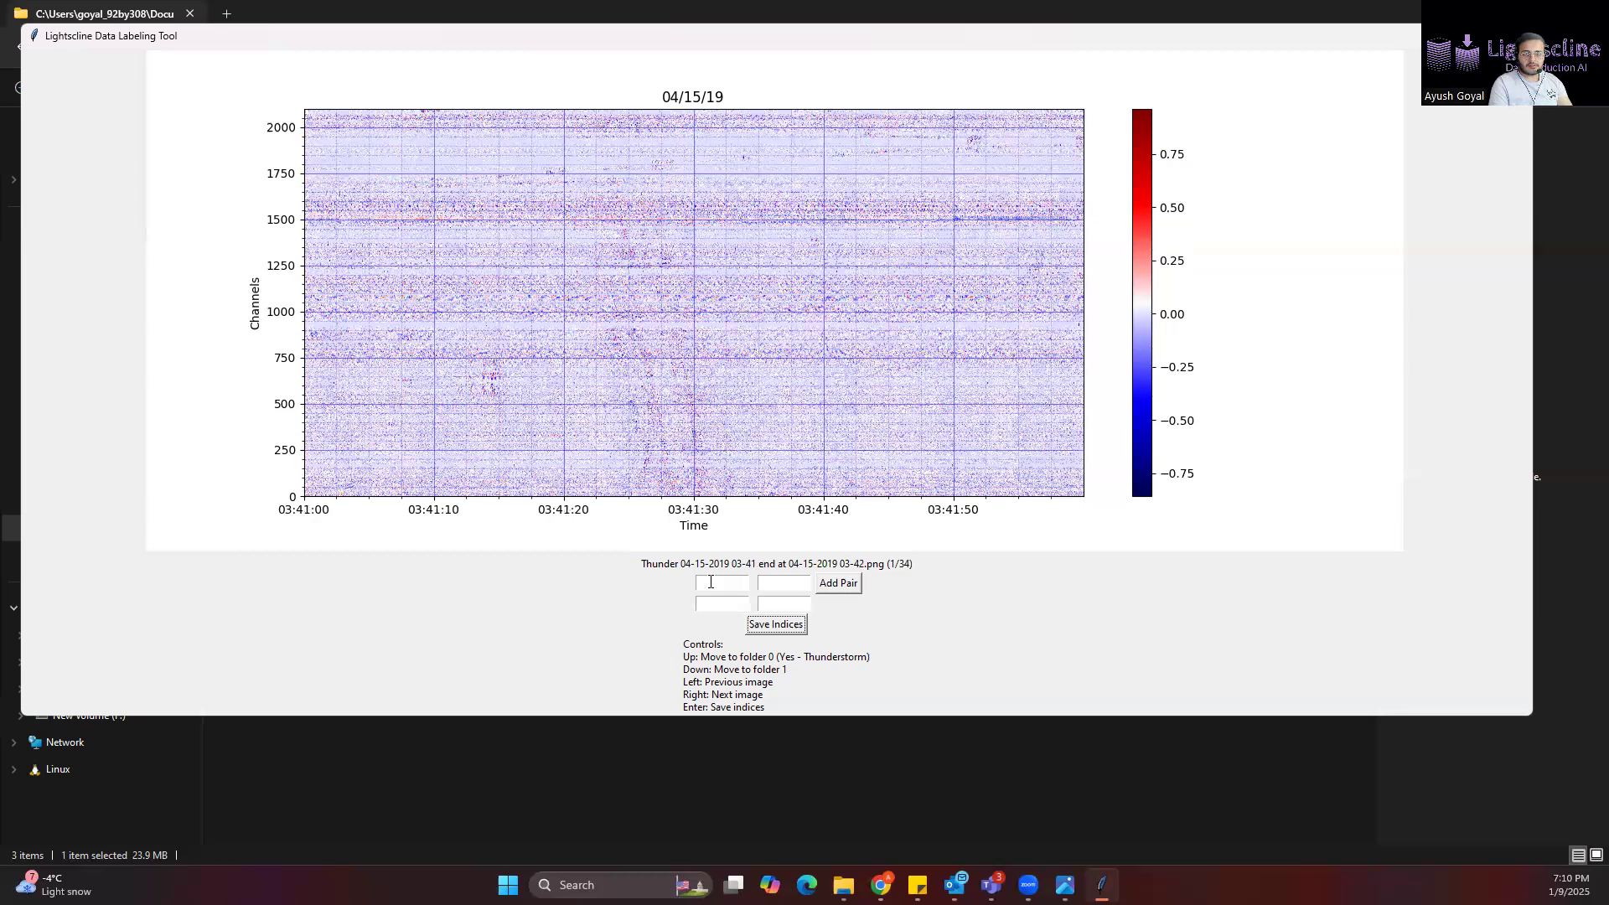
Step: Move the images from 03-41 through 03-45 to folder 1 as non-thunderstorm
key("Down")
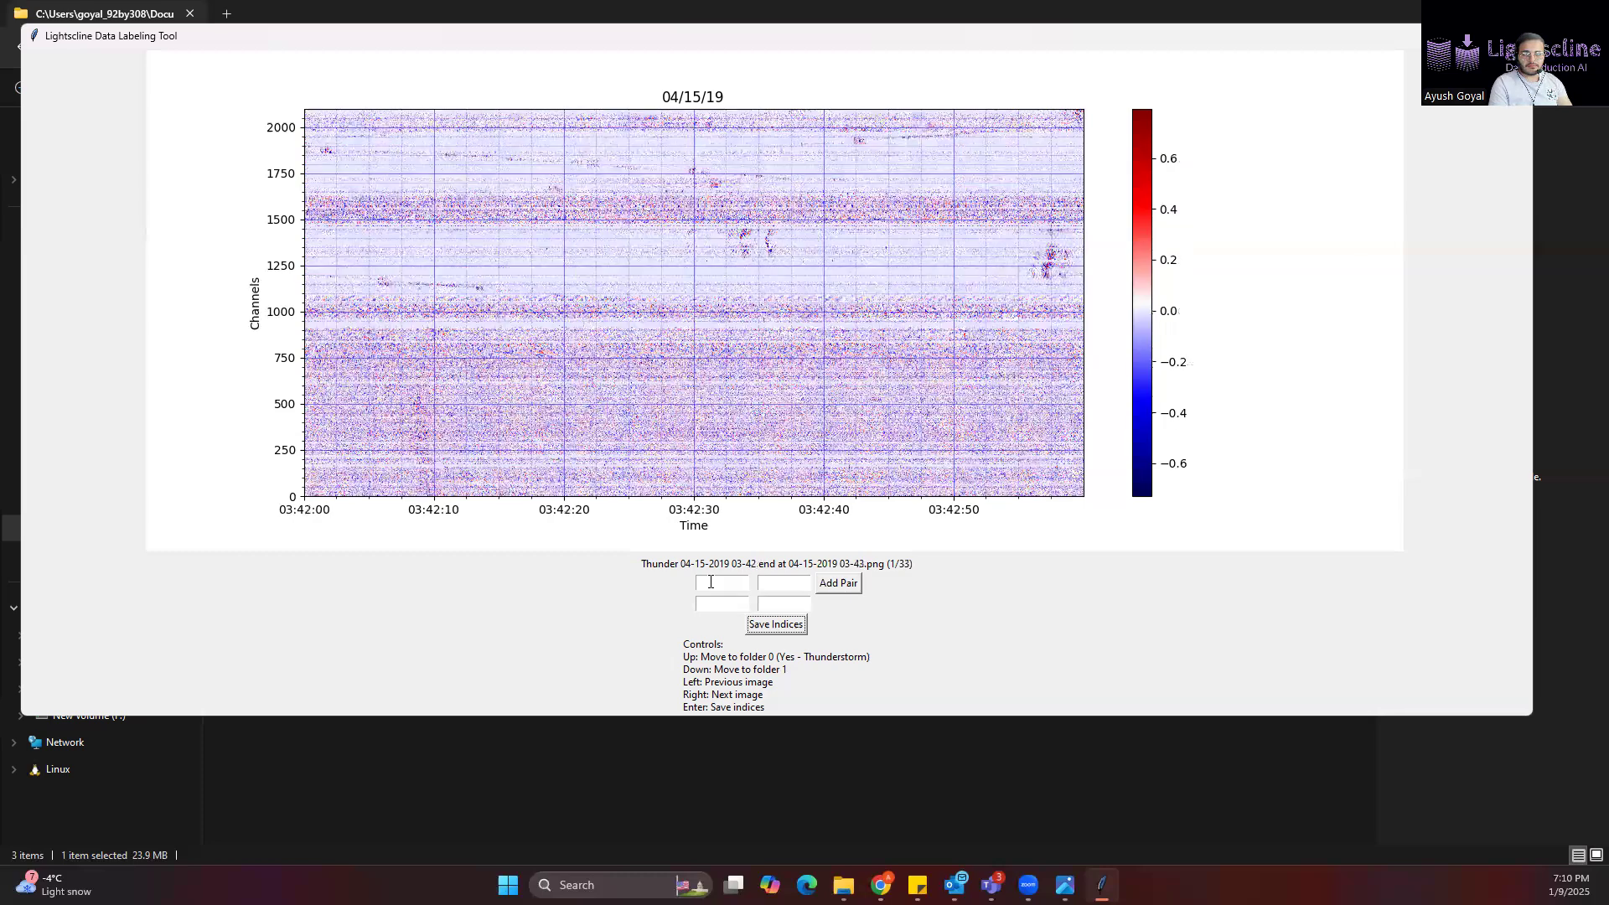
key("Down")
key("Down")
key("Down")
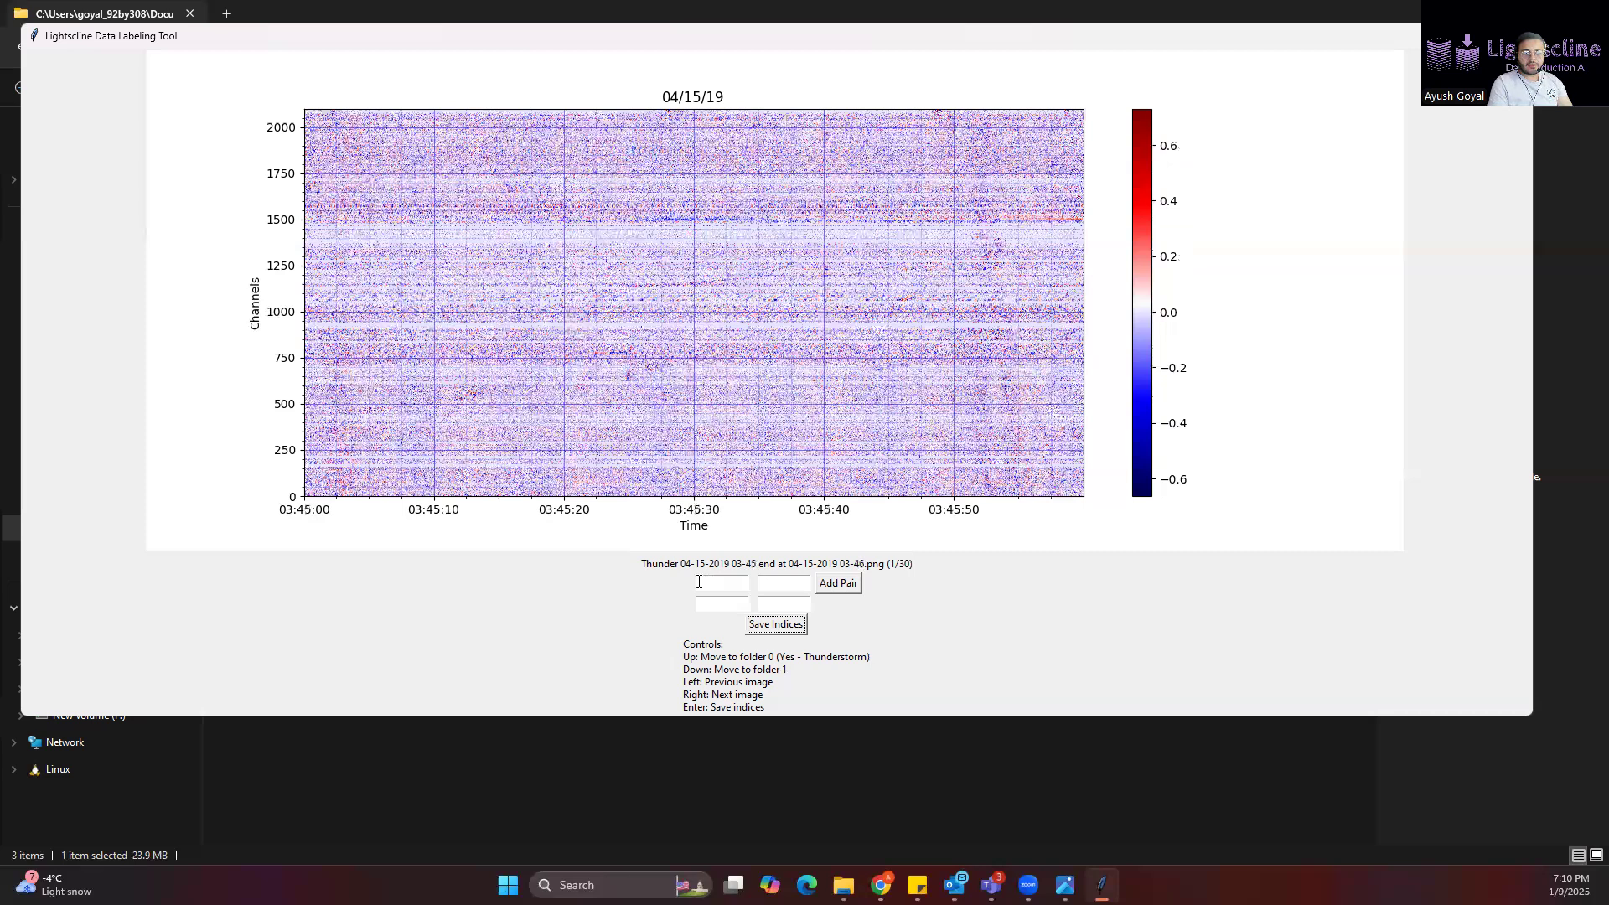
key("Down")
Step: Enter and save the index pair 8 and 12 for the thunderstorm event in the 03-46 image
left_click(702, 582)
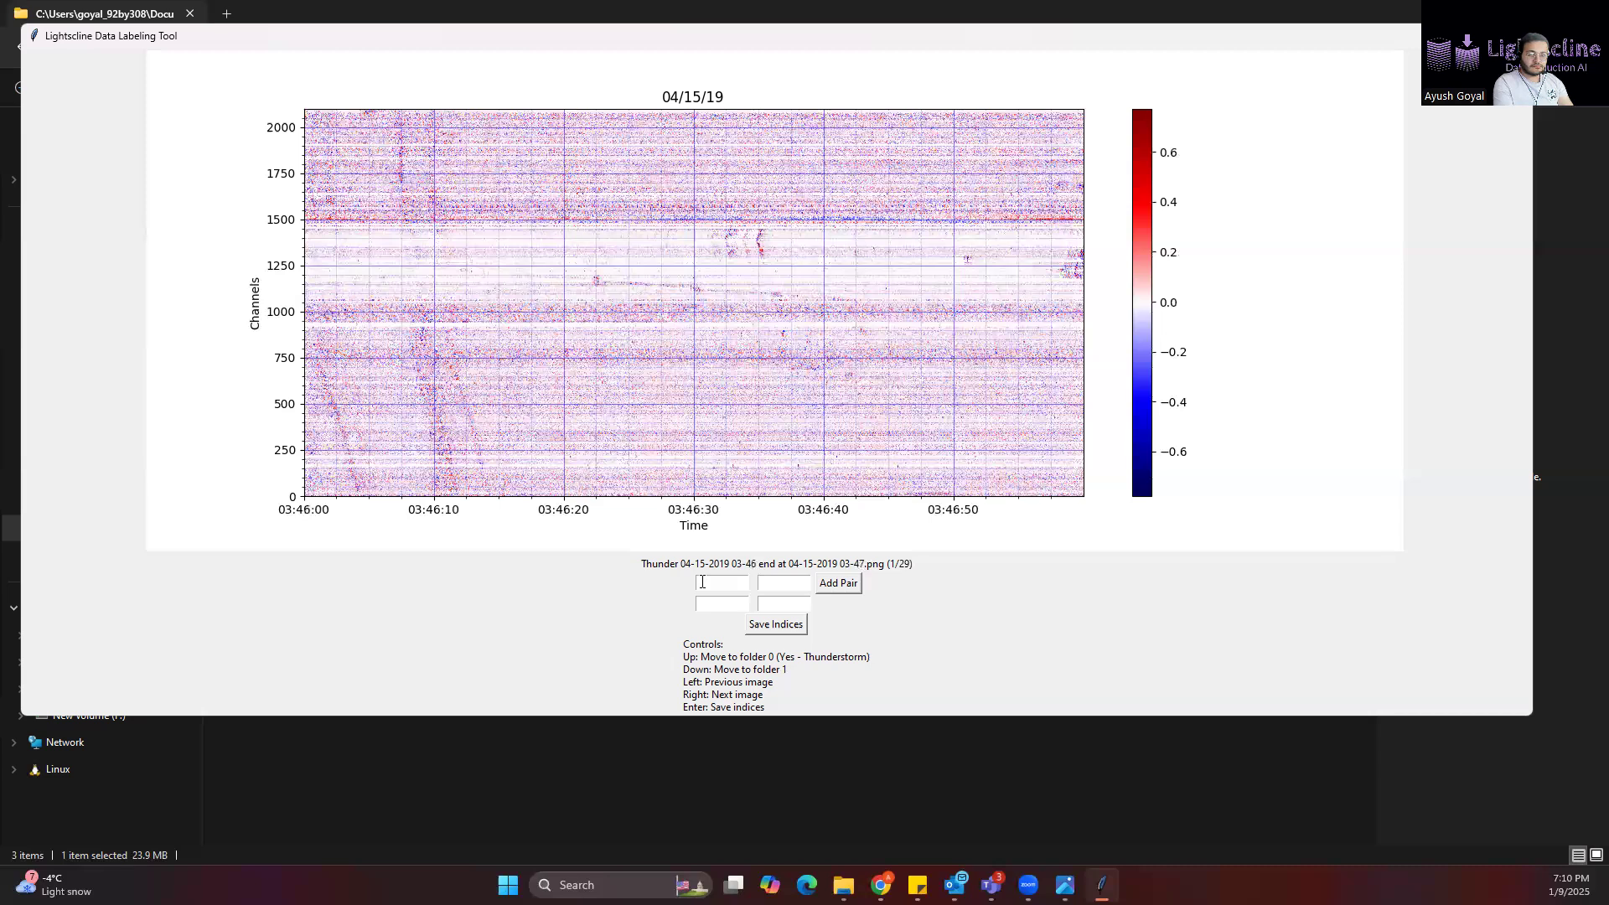
type("12")
key("Return")
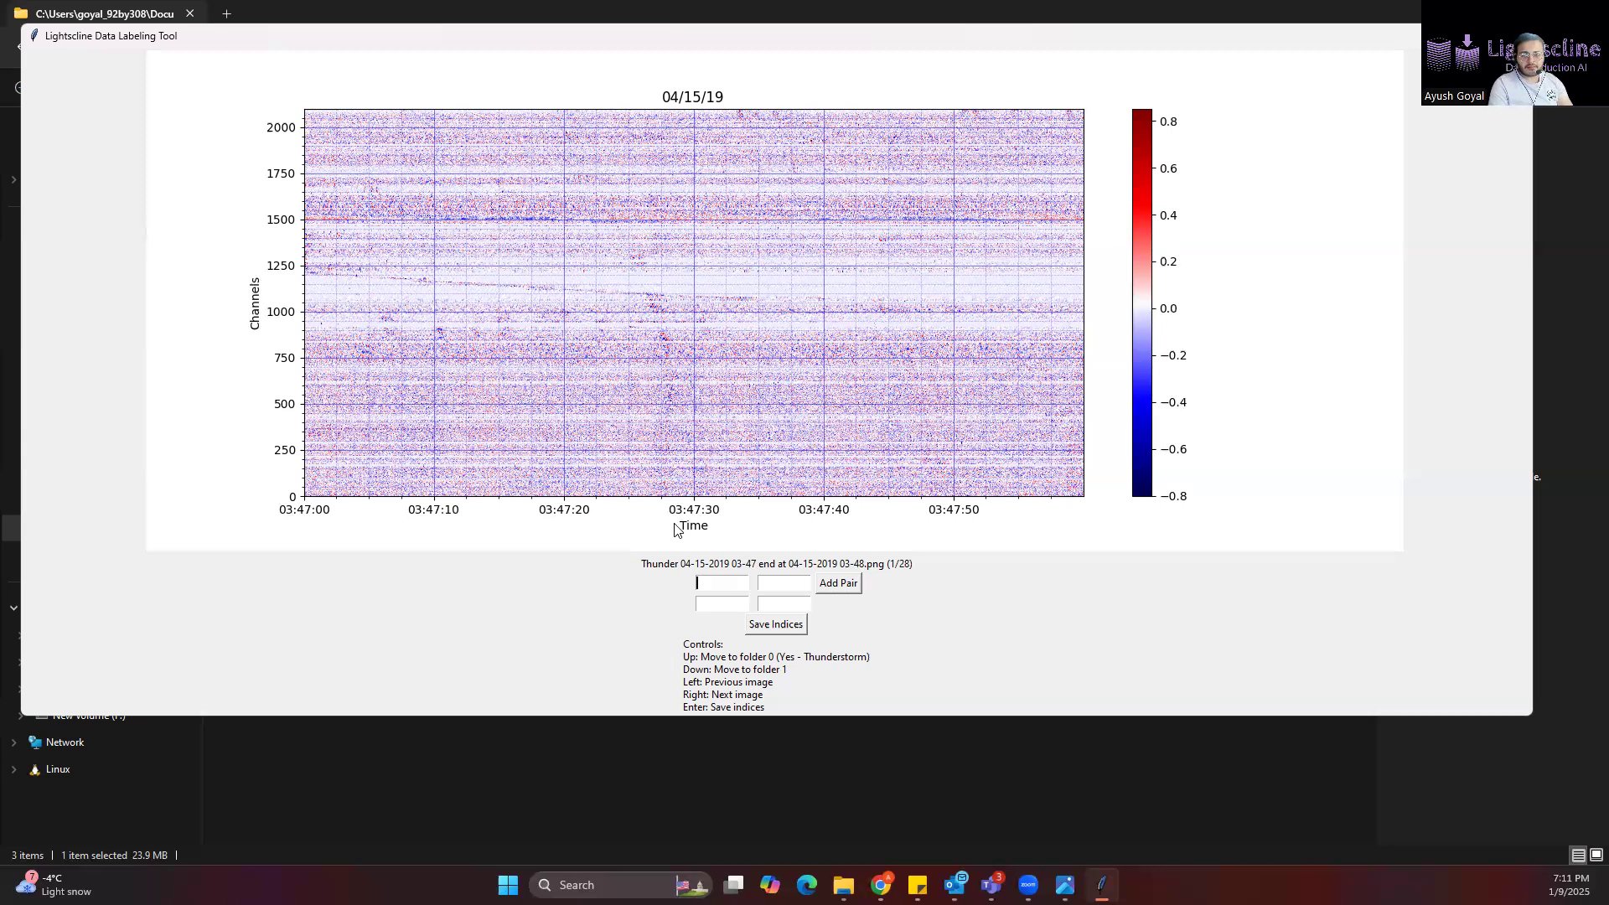
Step: Move the 03-47 and 03-48 images to folder 1 and skip the 03-49 image without labeling it
key("Up")
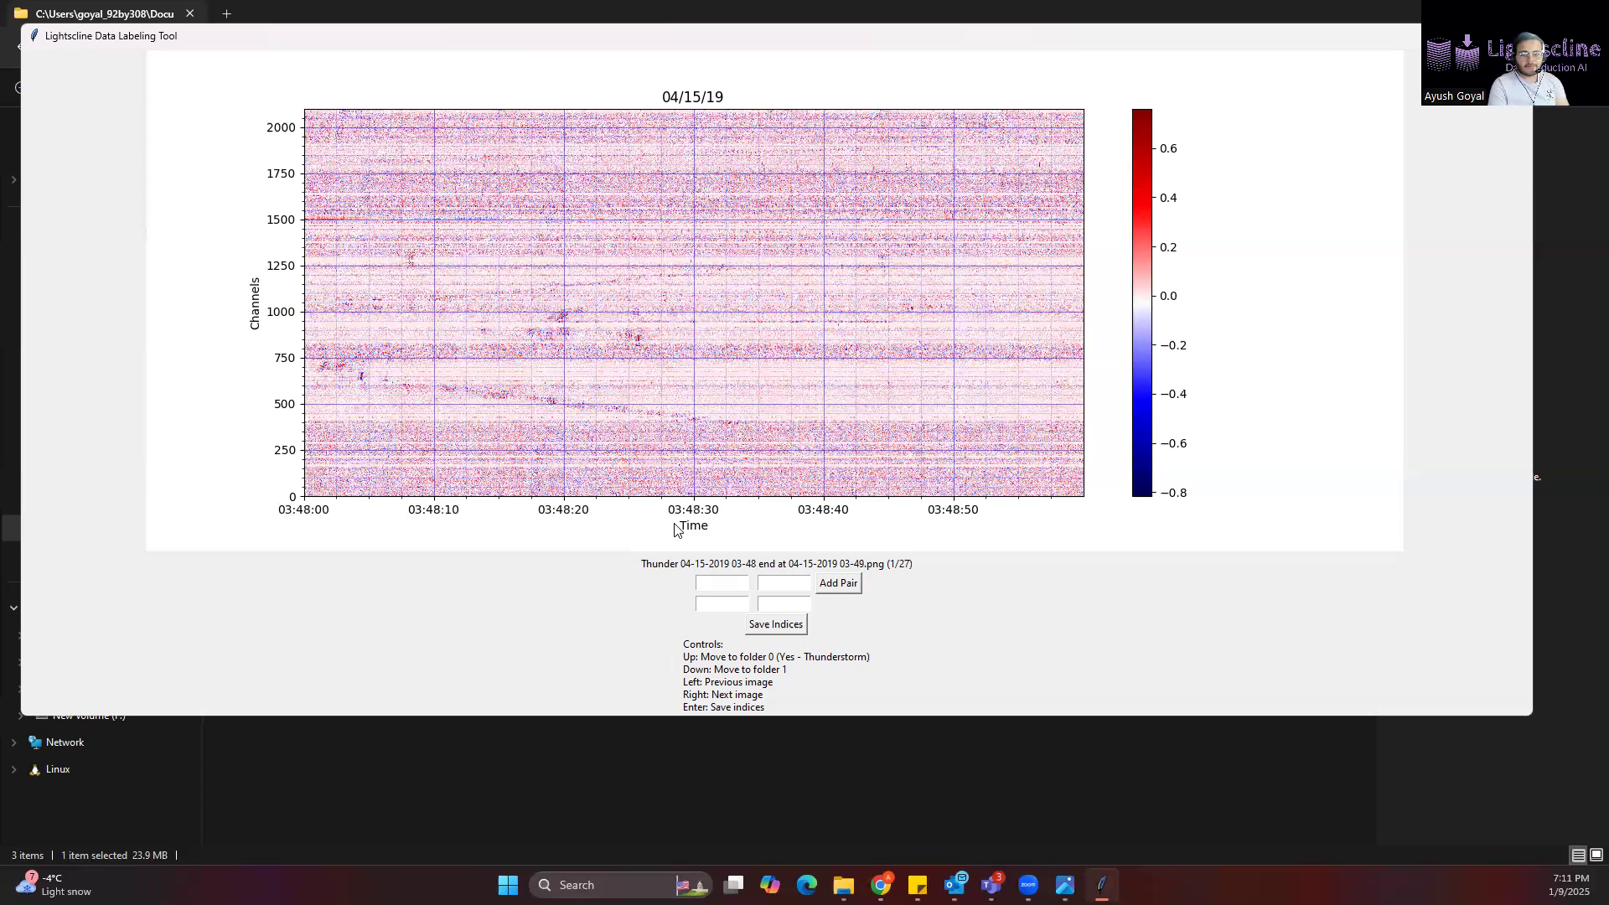
key("Up")
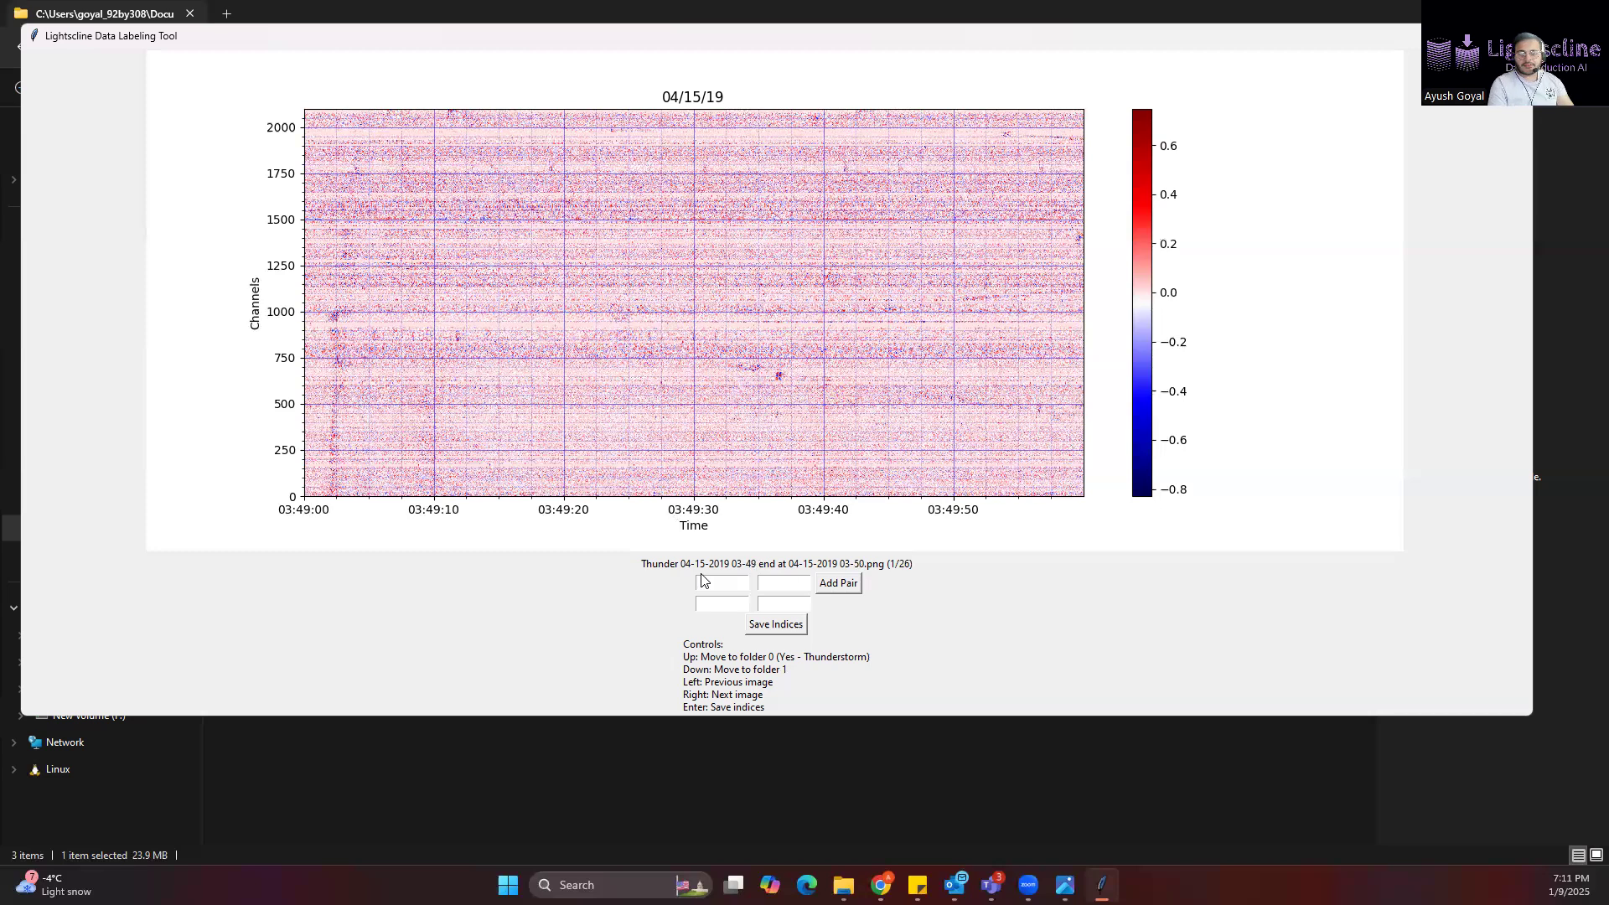
key("Right")
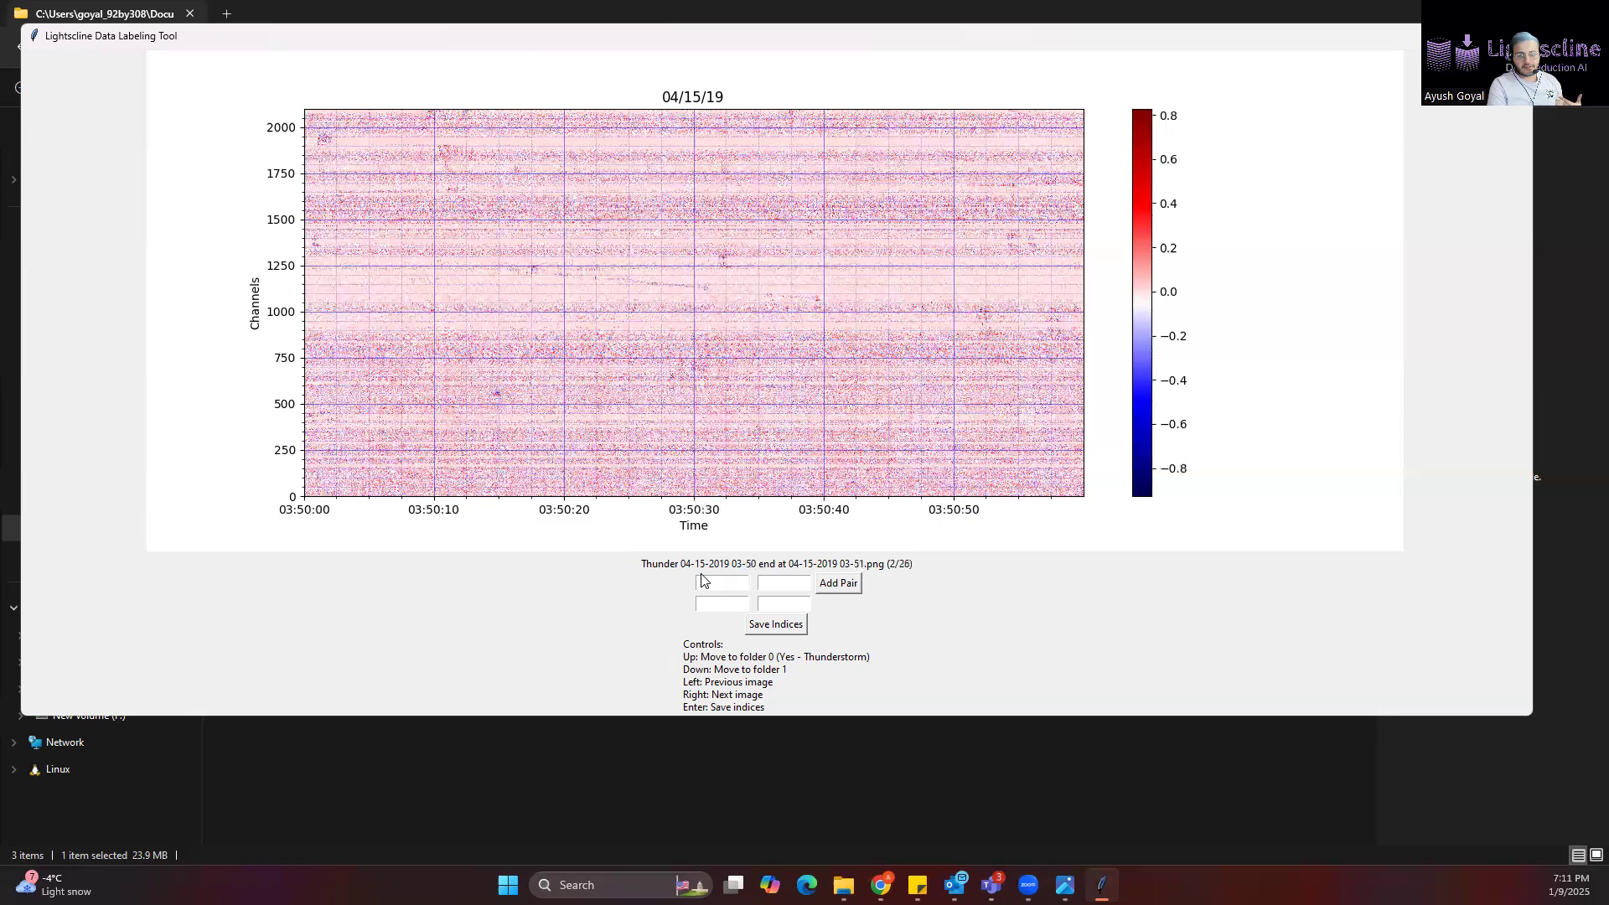
Step: Move all images from 03-50 through 04-14 to folder 1 as non-thunderstorm
key("Up")
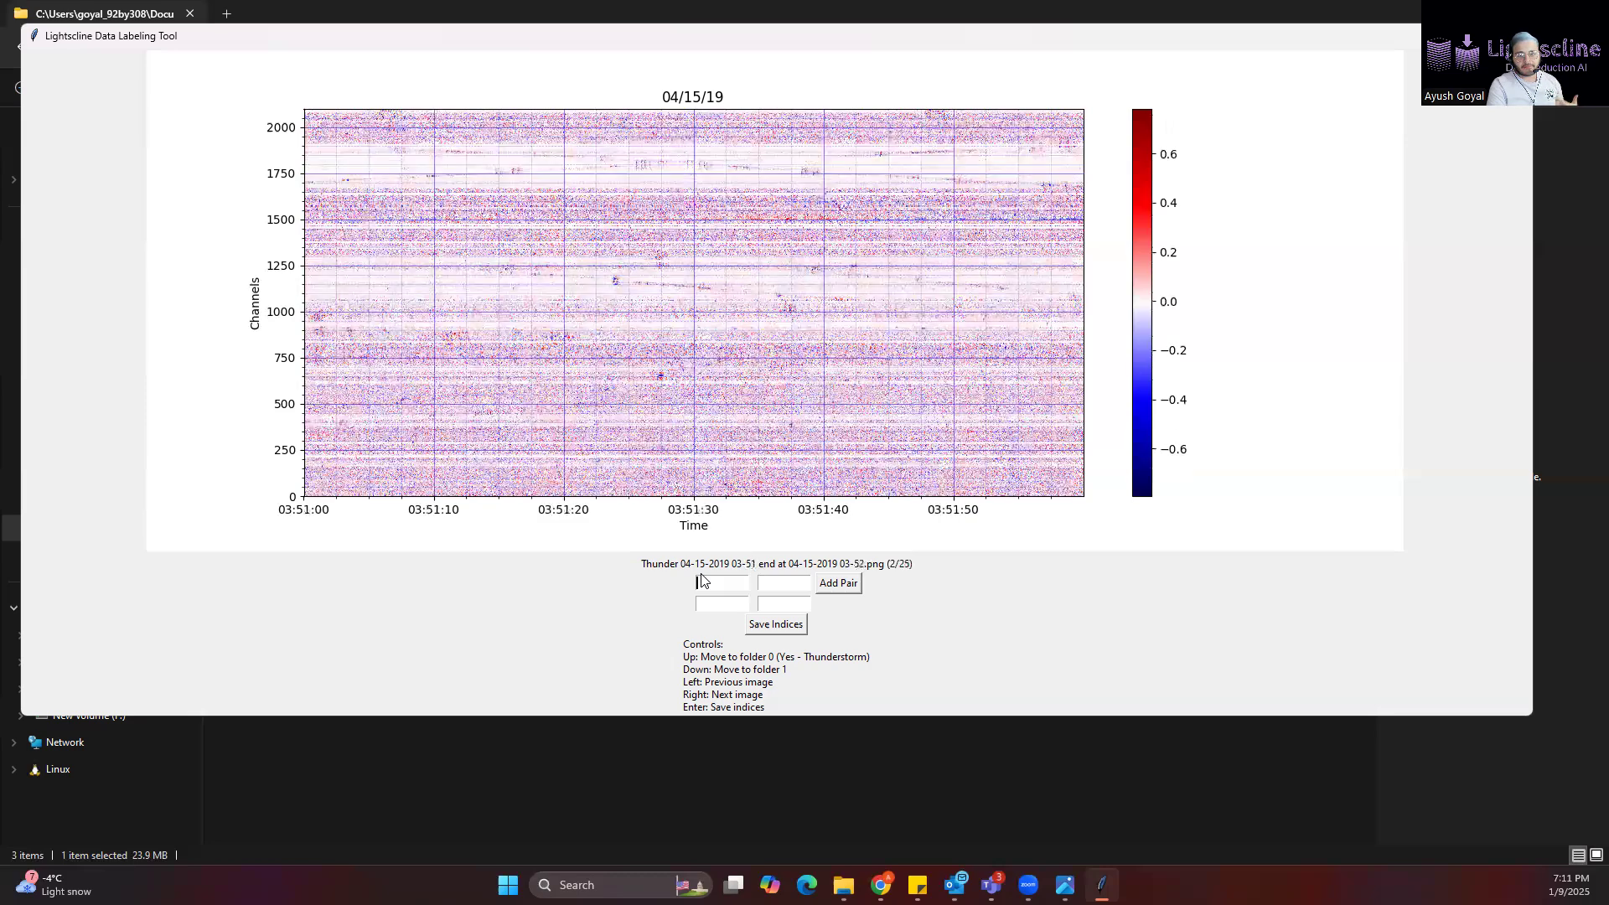
key("Up")
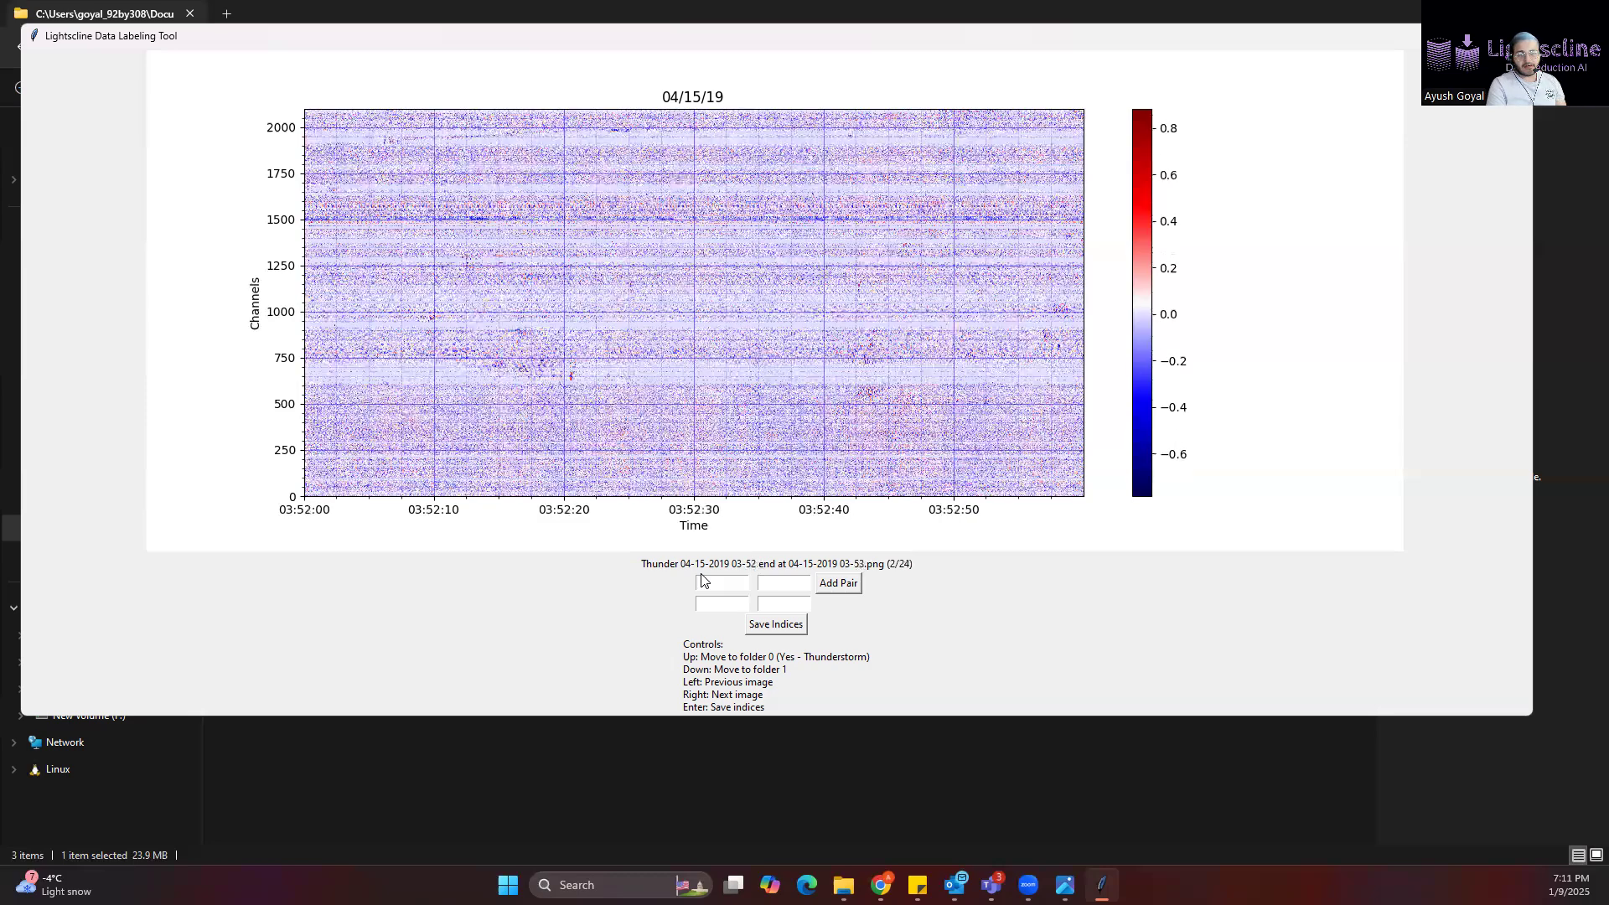
key("Up")
key("Up")
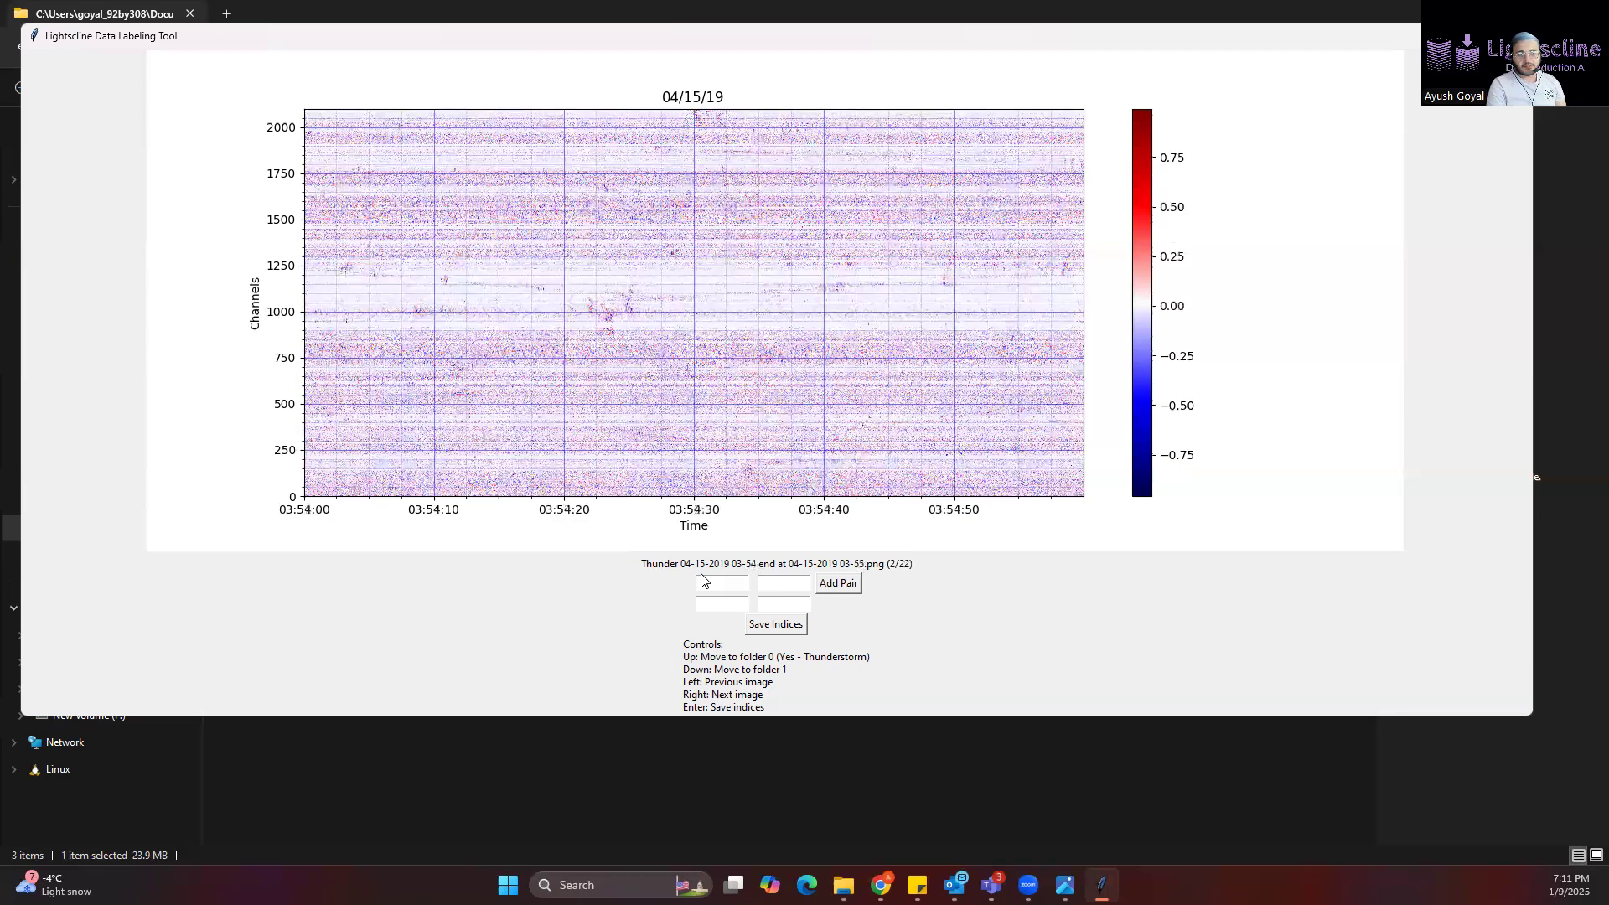
key("Up")
key("Up")
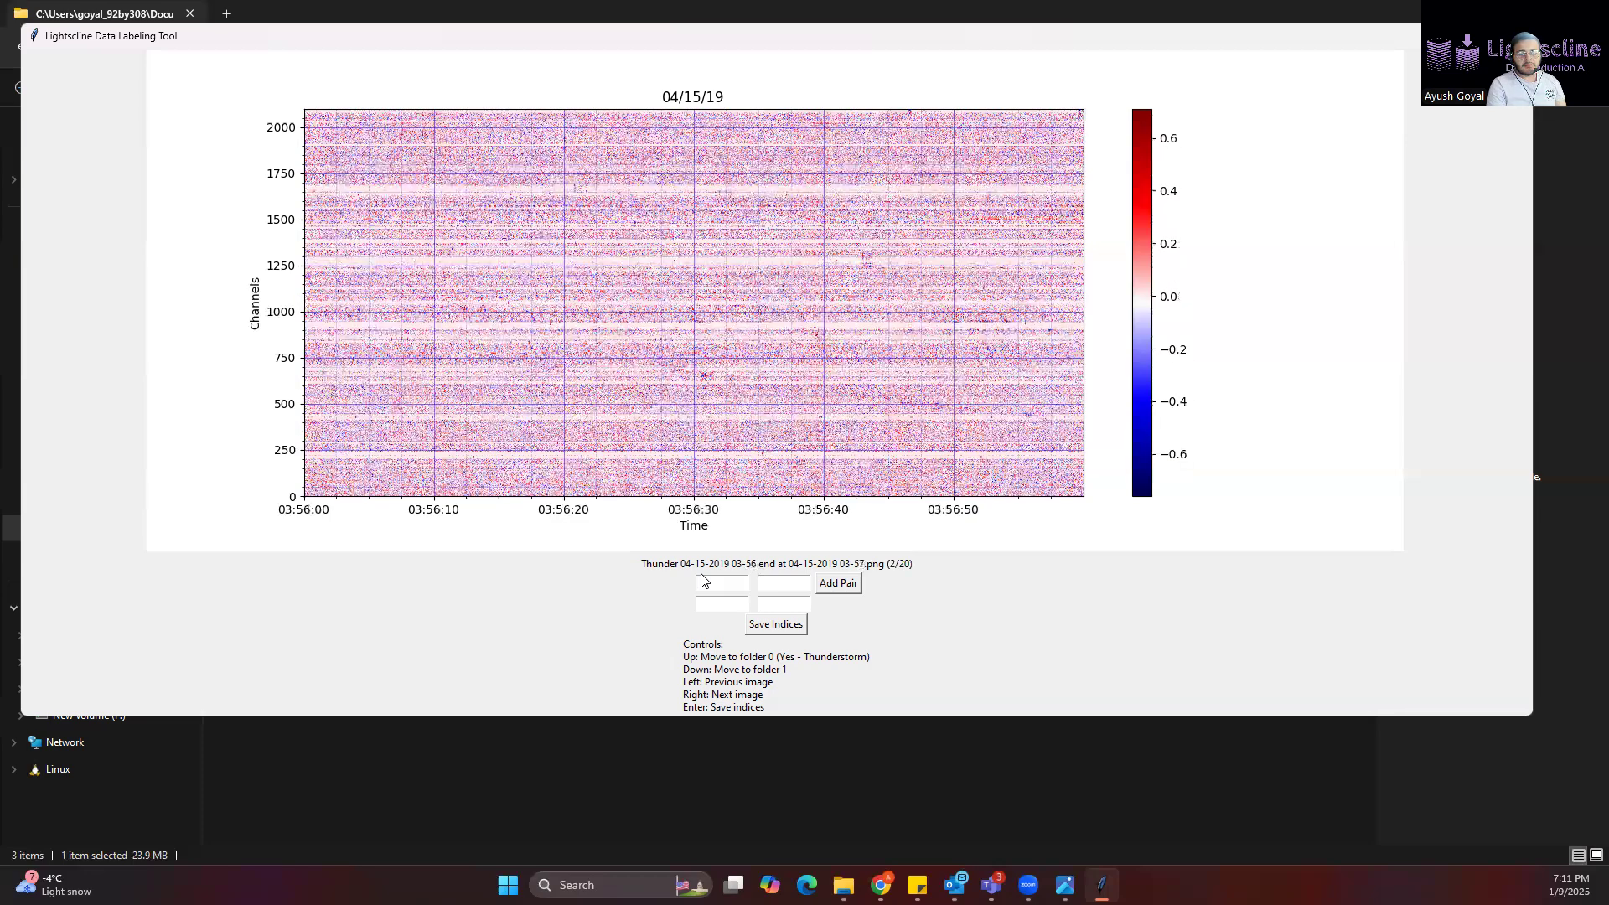
key("Up")
key("Up")
key("Up")
key("Up")
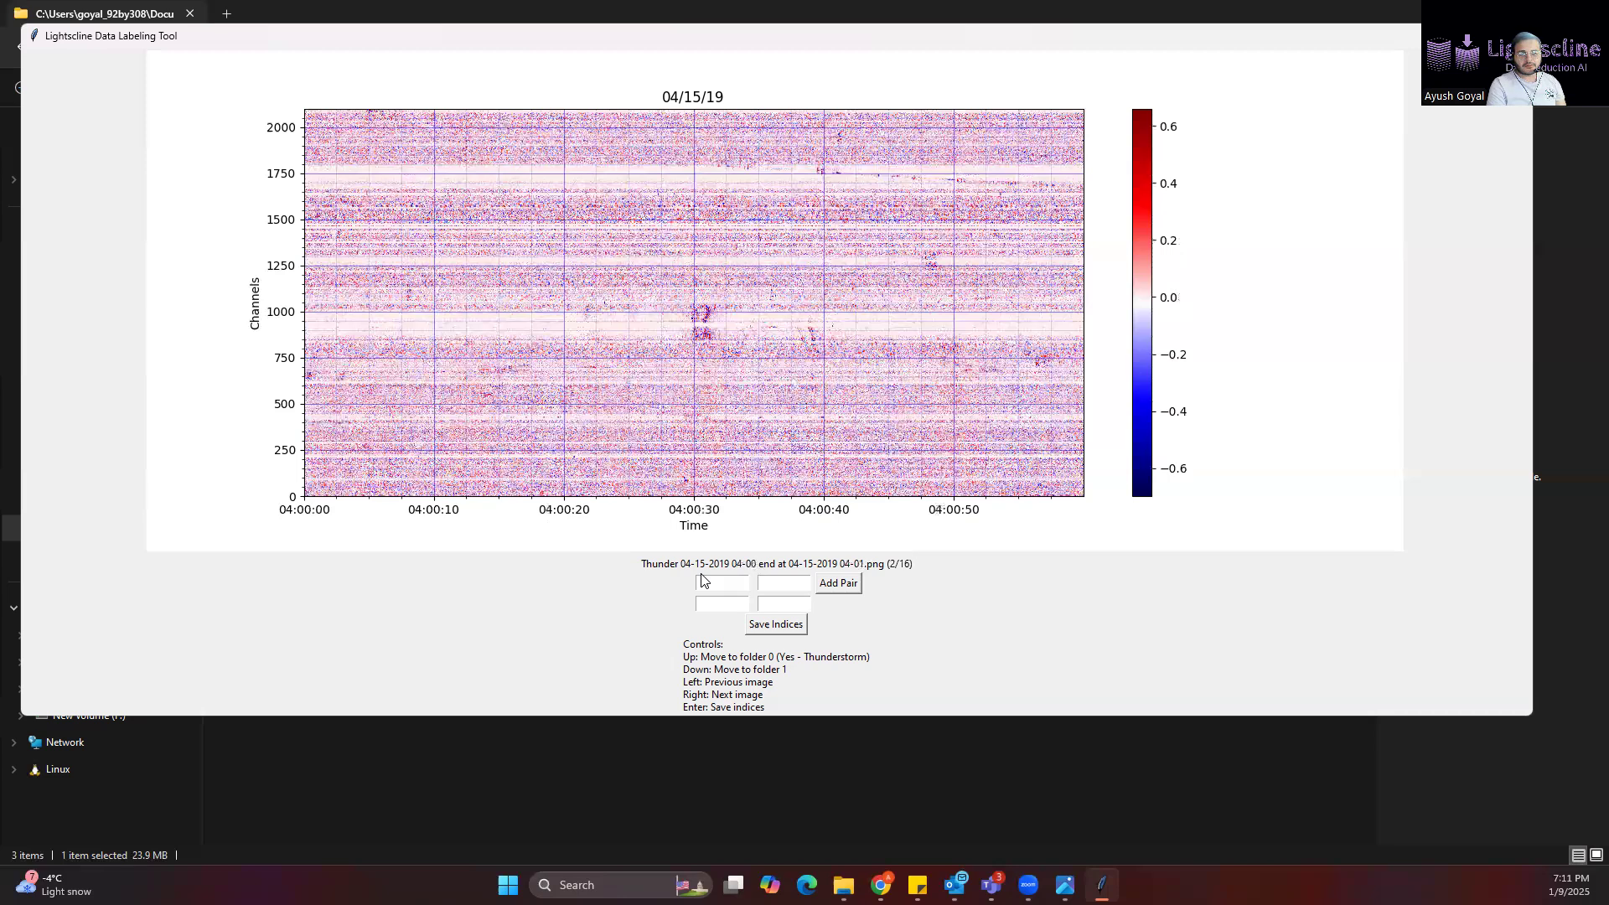
key("Up")
key("Up")
key("Up")
key("Up")
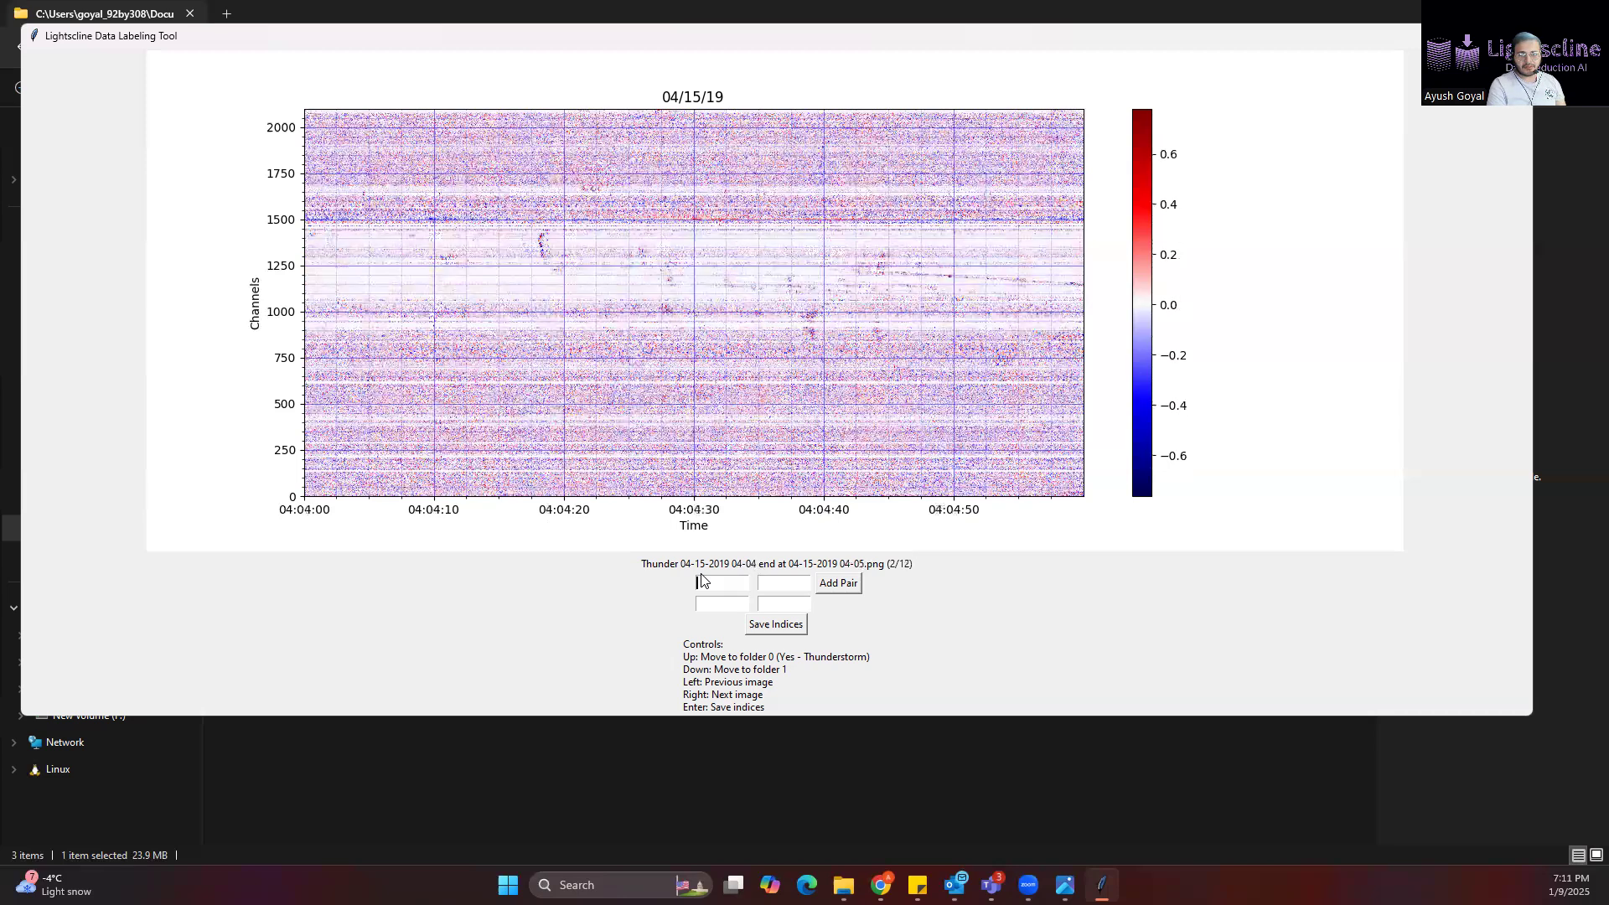
key("Up")
key("Up")
key("Up")
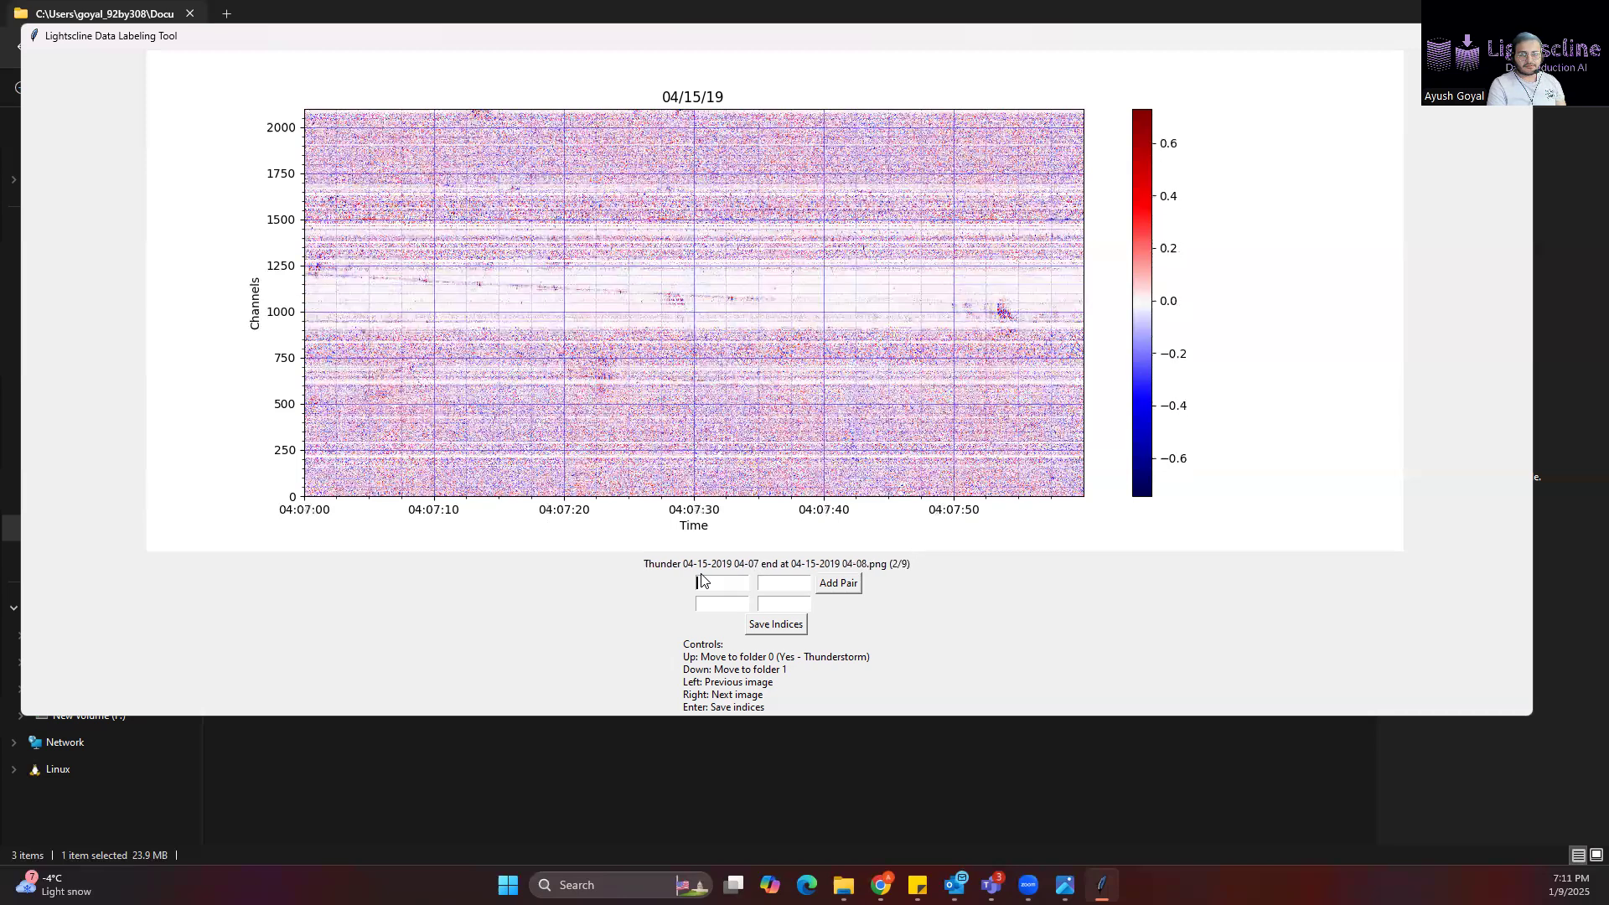
key("Up")
key("Up")
key("Up")
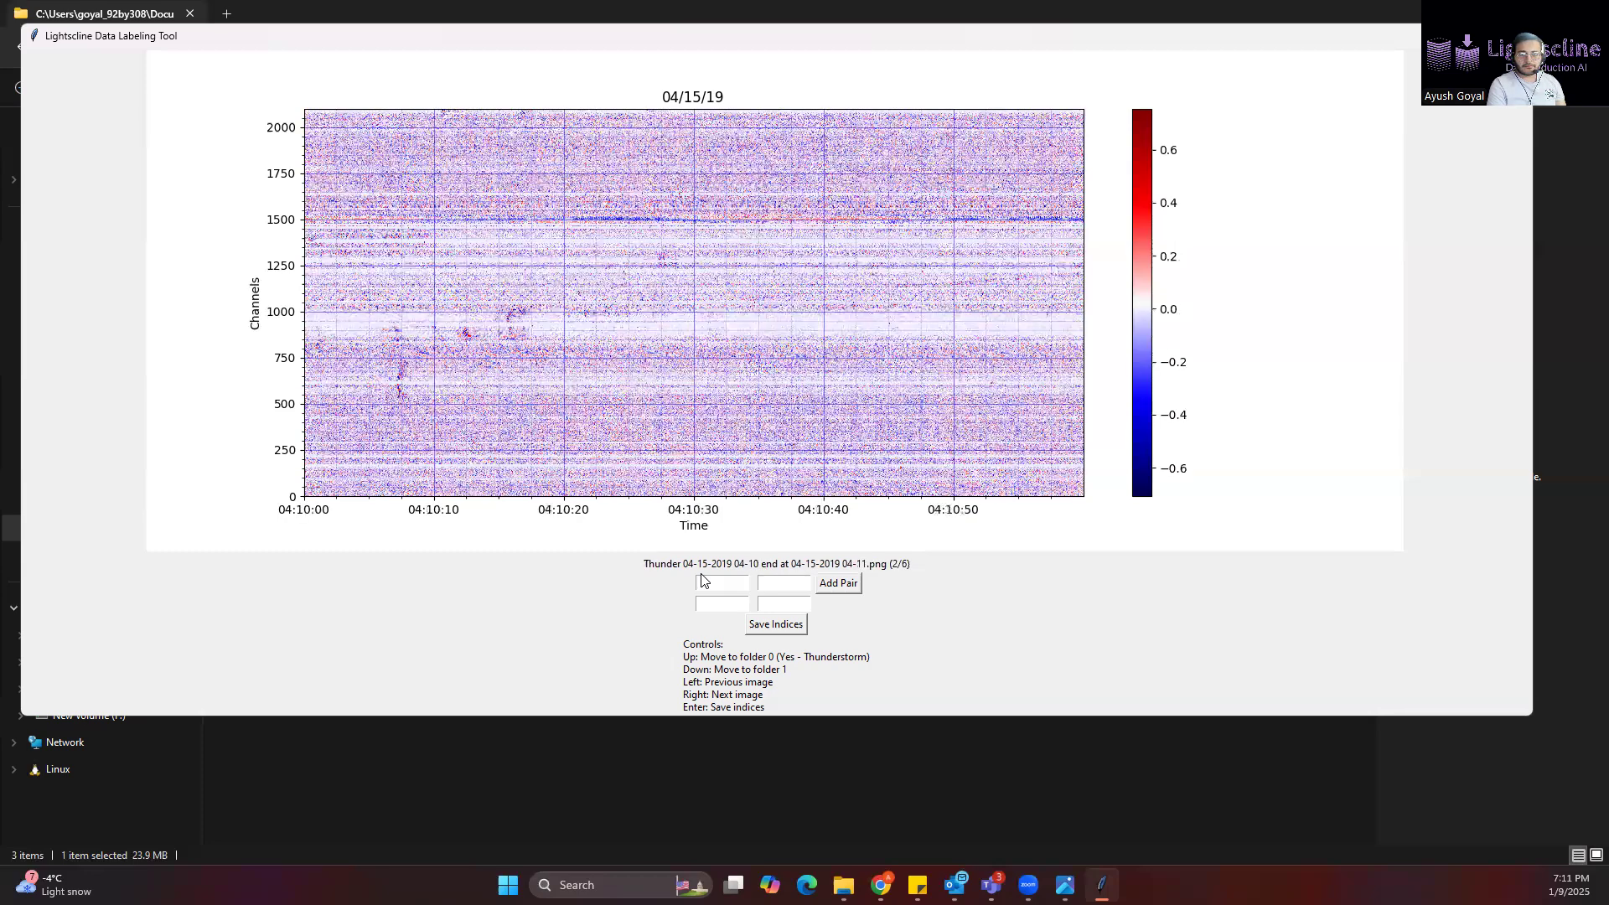
key("Up")
key("Up")
key("Up")
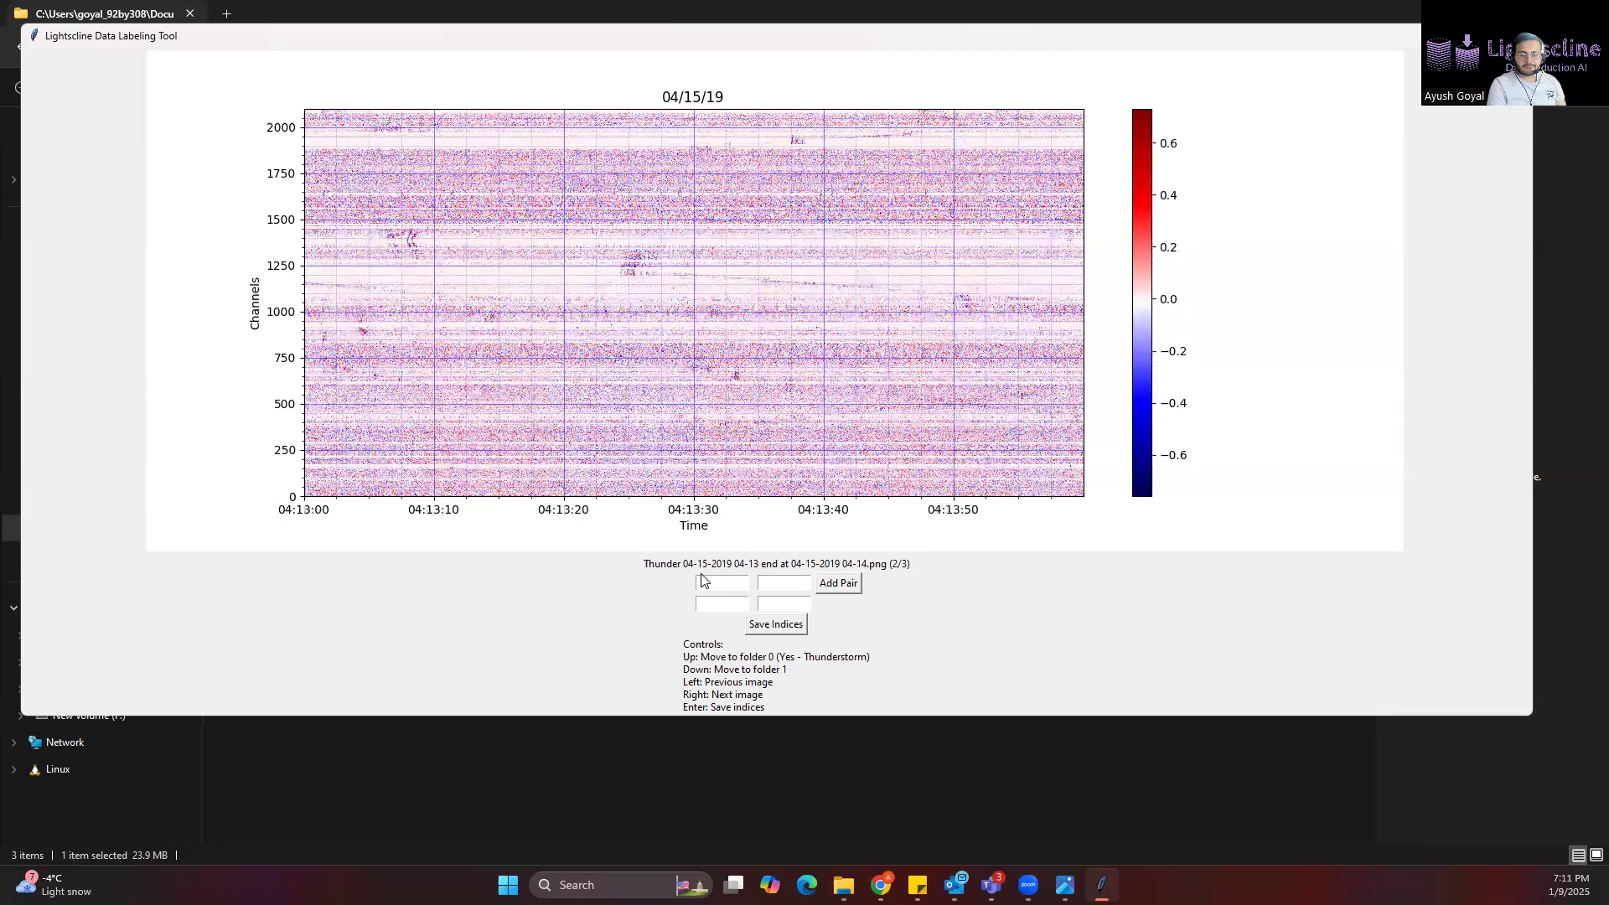
key("Up")
key("Up")
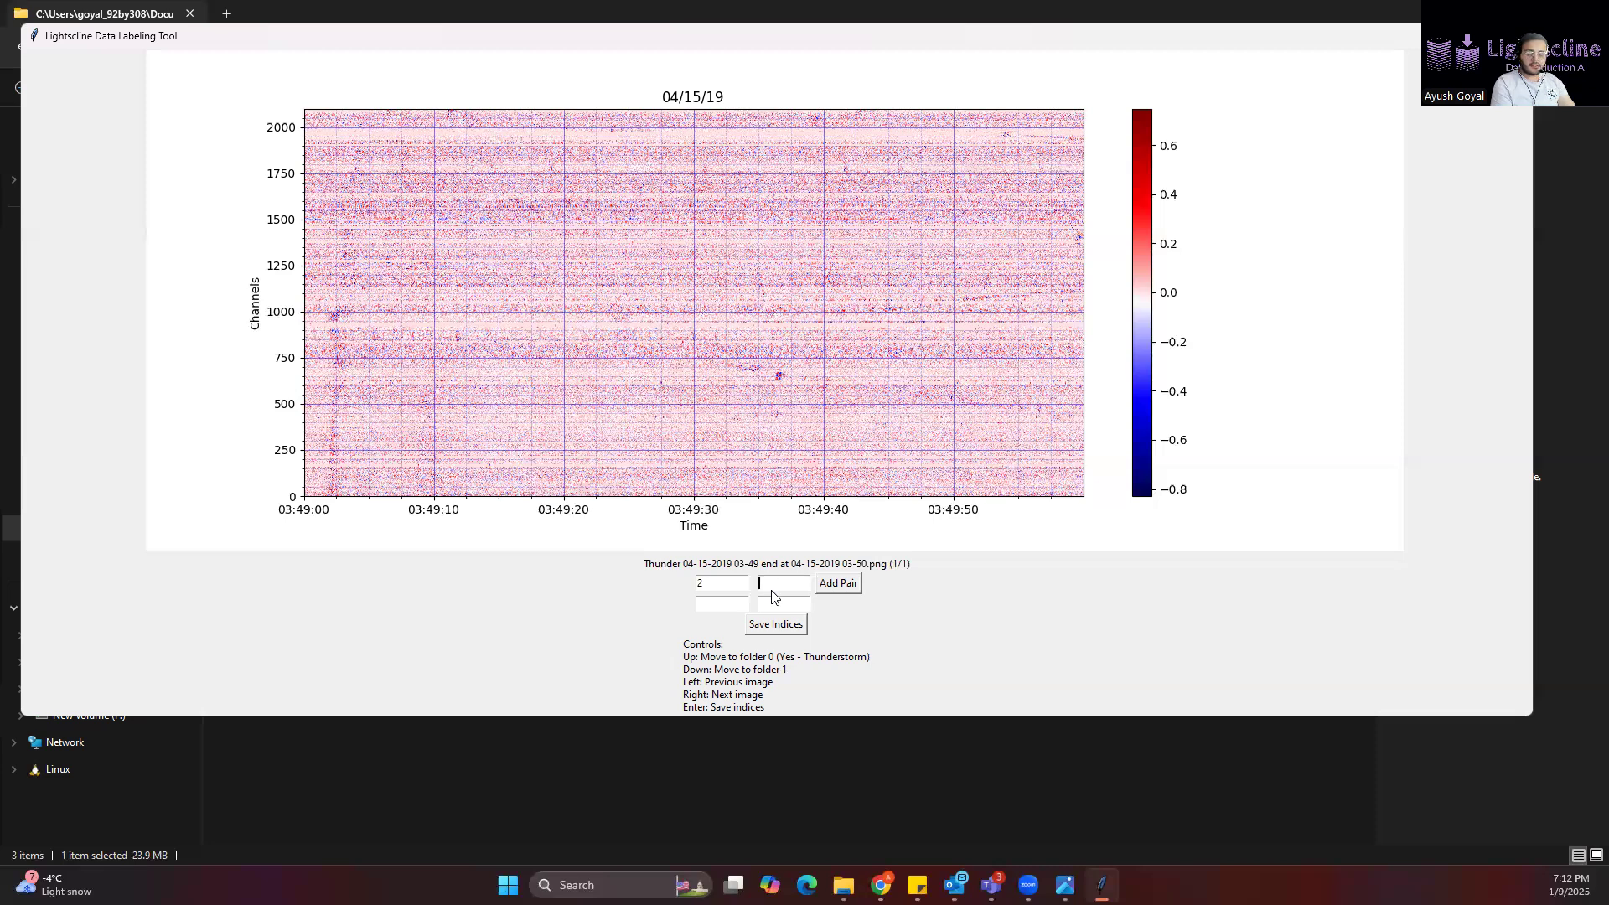
Step: Save the index pair 2 and 4 for the skipped 03-49 image and close the labeling tool
left_click(776, 625)
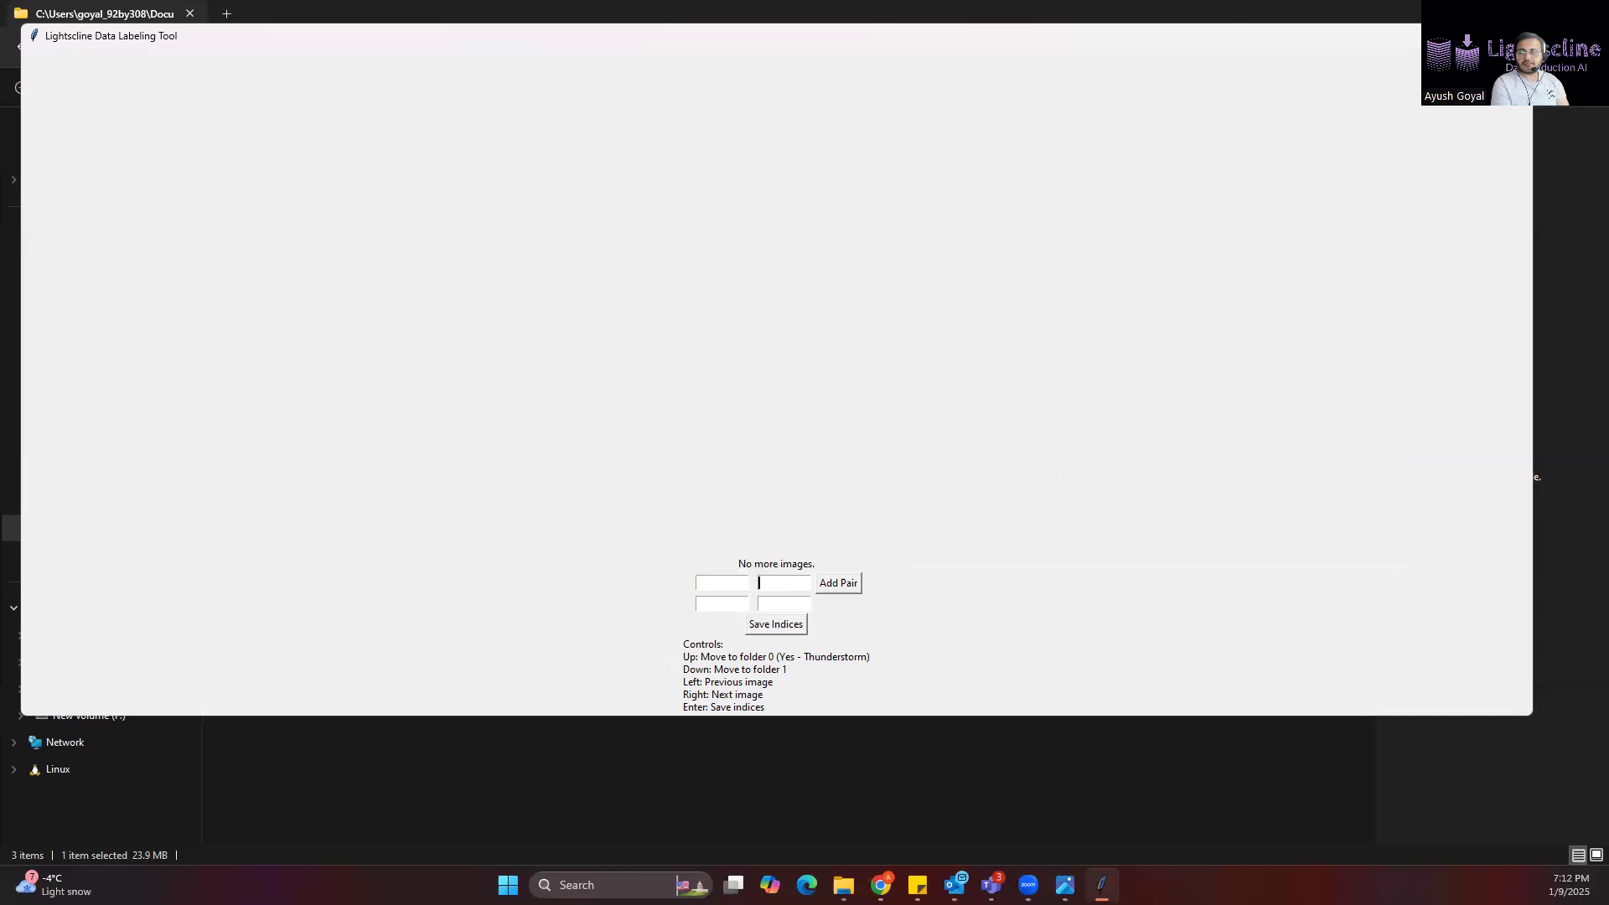
left_click(1514, 35)
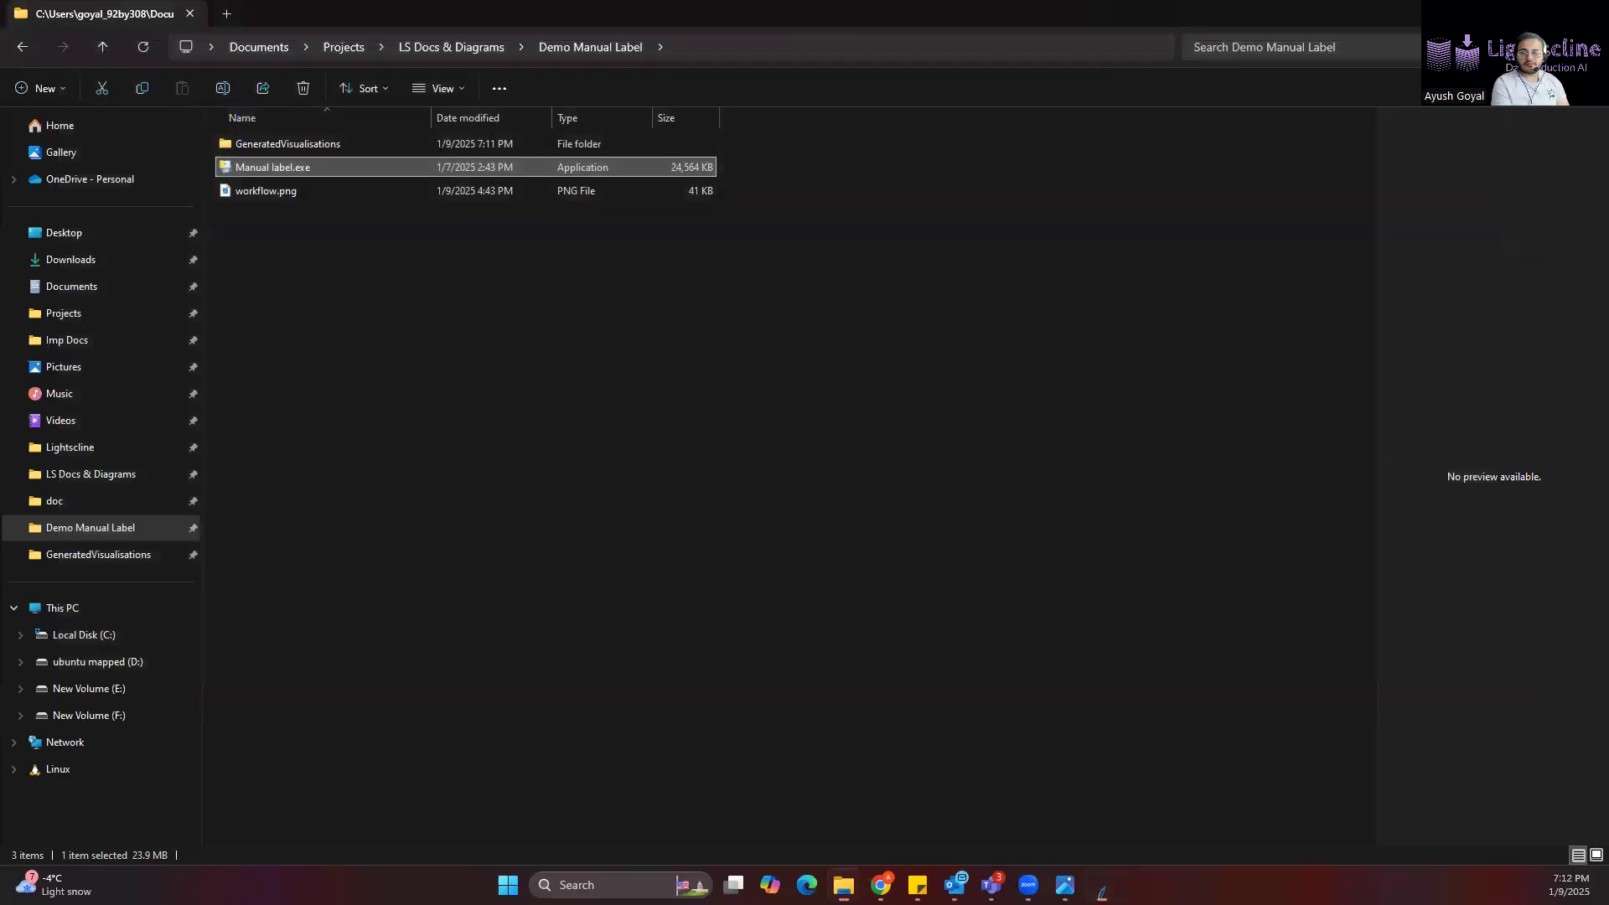
Step: Open folder 0 inside GeneratedVisualisations and review the images labeled as thunderstorm
left_click(383, 143)
double_click(383, 143)
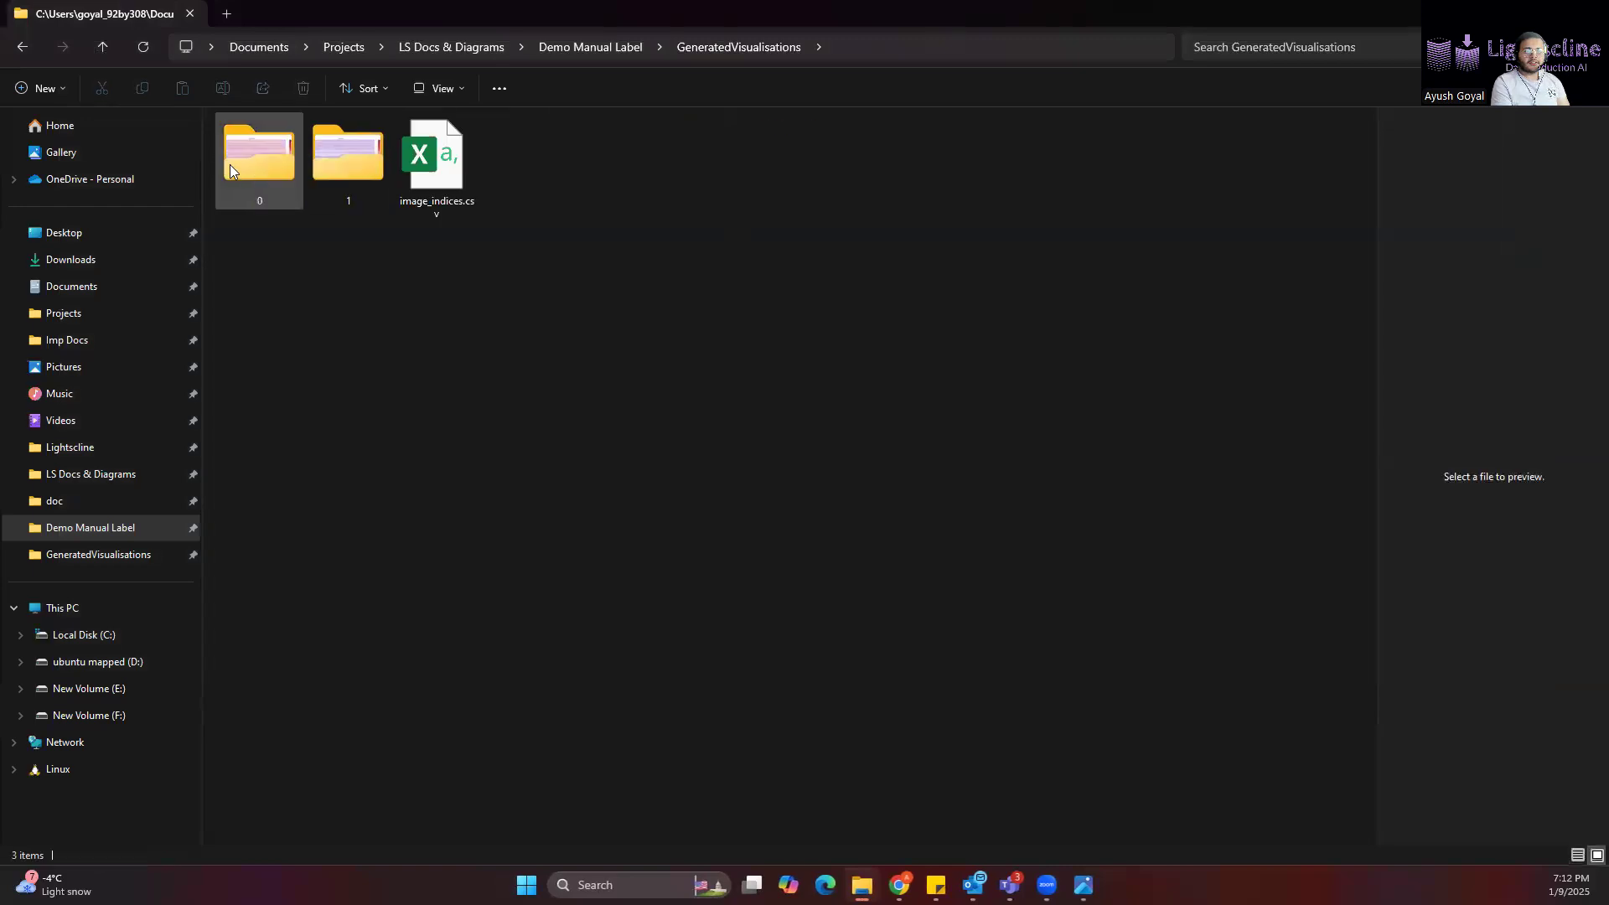
double_click(248, 167)
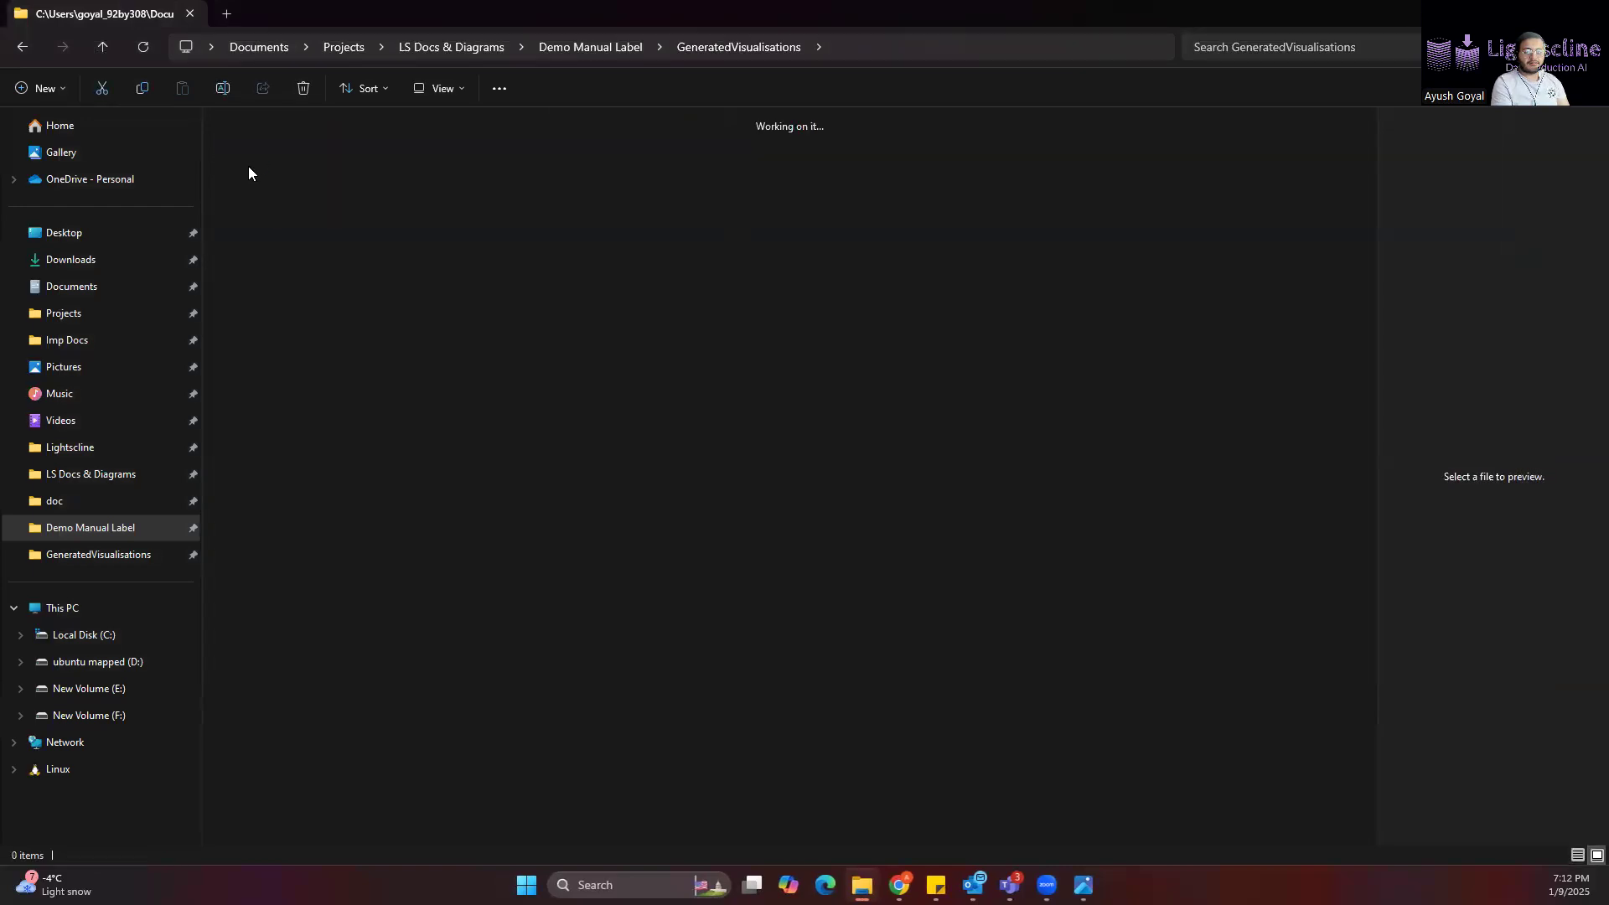
left_click_drag(845, 328, 190, 171)
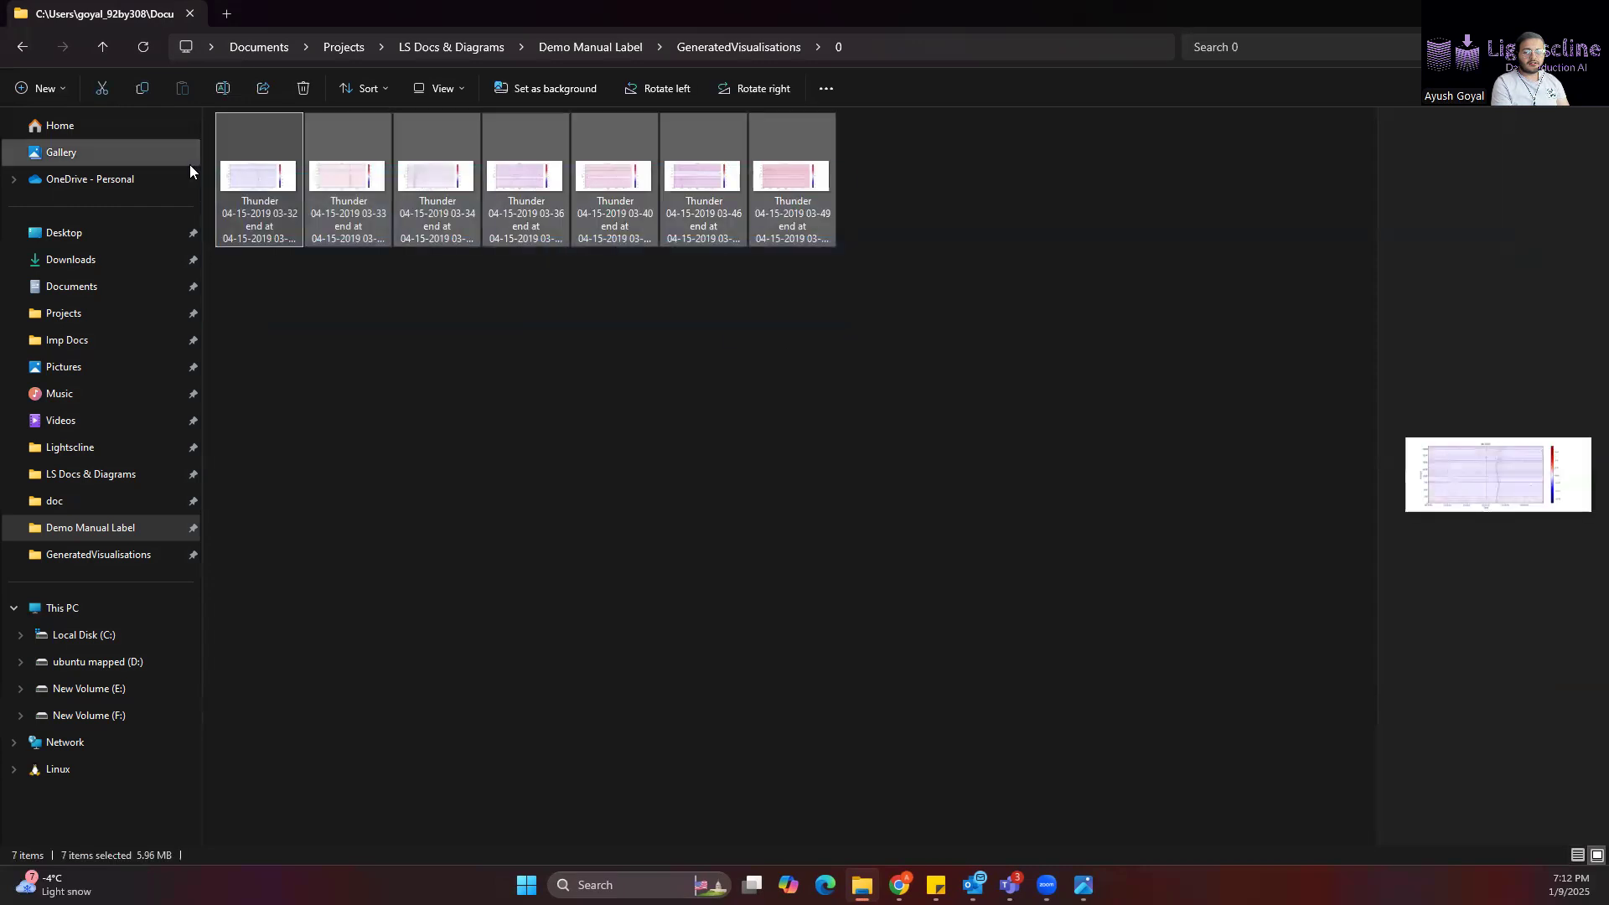
Step: Open folder 1 inside GeneratedVisualisations and review the images labeled as non-thunderstorm
left_click(731, 54)
left_click(379, 164)
double_click(379, 164)
left_click_drag(508, 704, 373, 117)
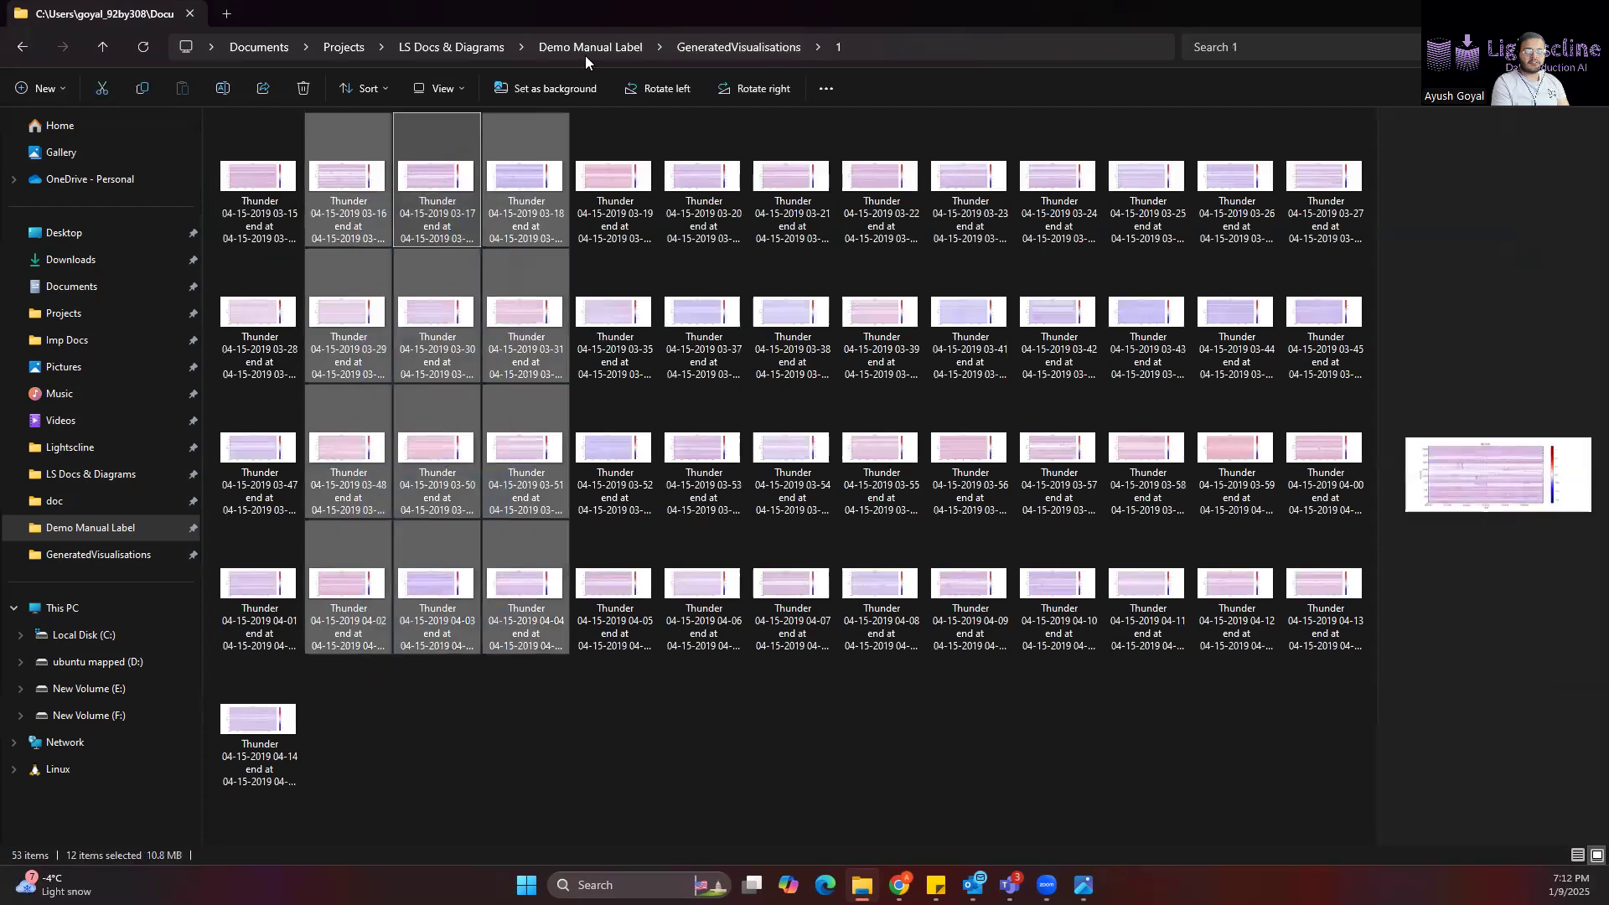
Step: Open image_indices.csv from GeneratedVisualisations, check its image names and index pairs, and close it without saving
left_click(690, 55)
left_click(448, 180)
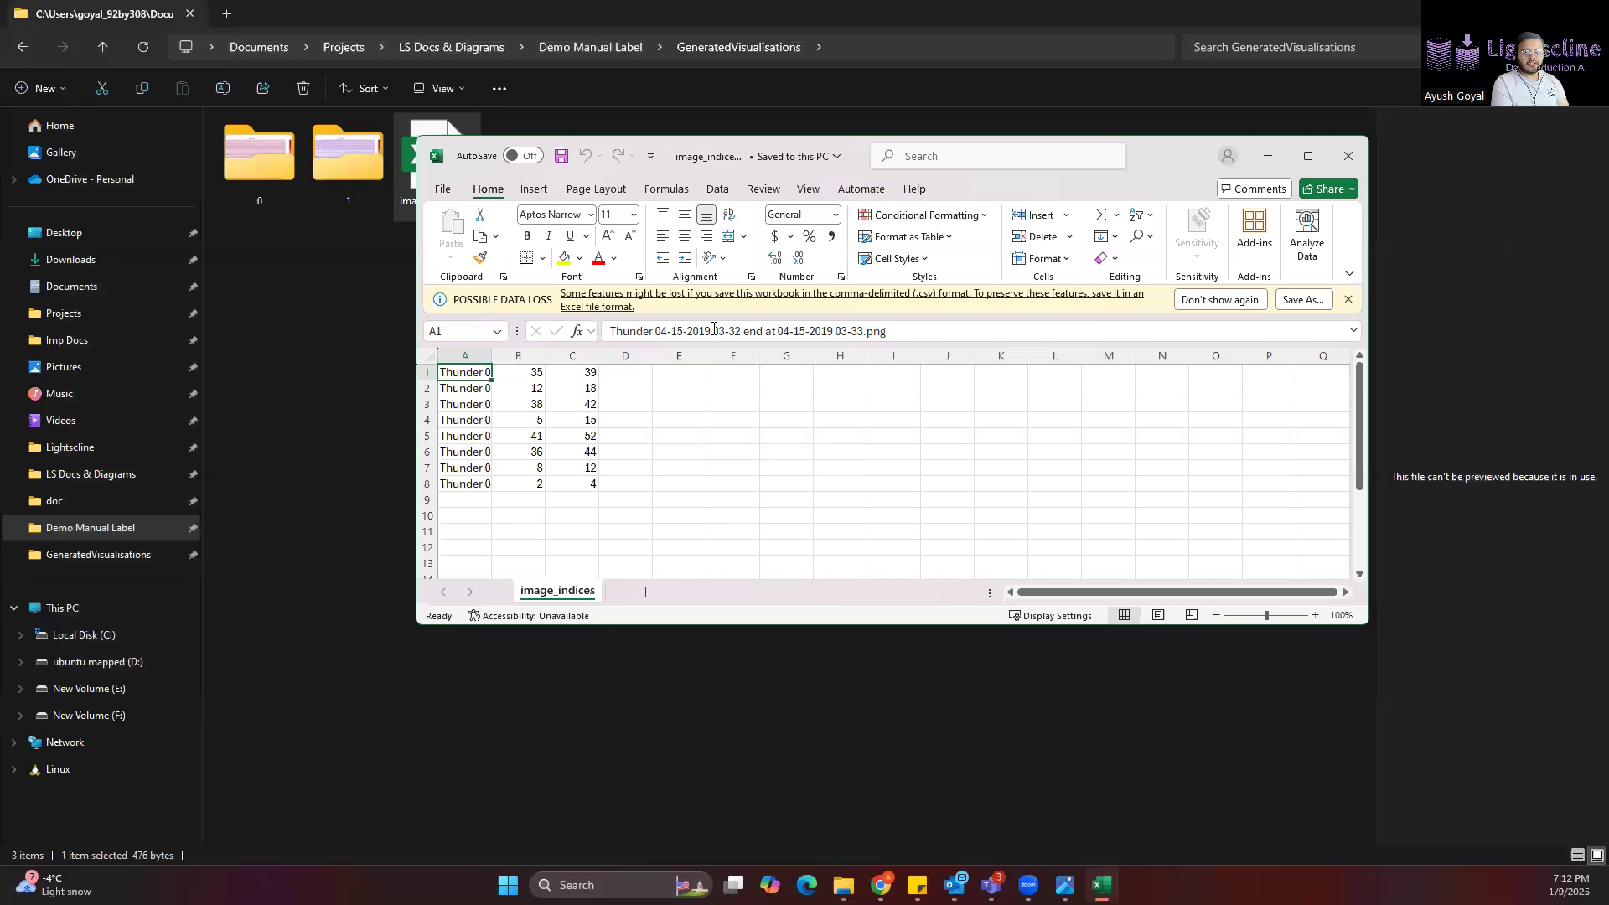
left_click_drag(713, 330, 751, 330)
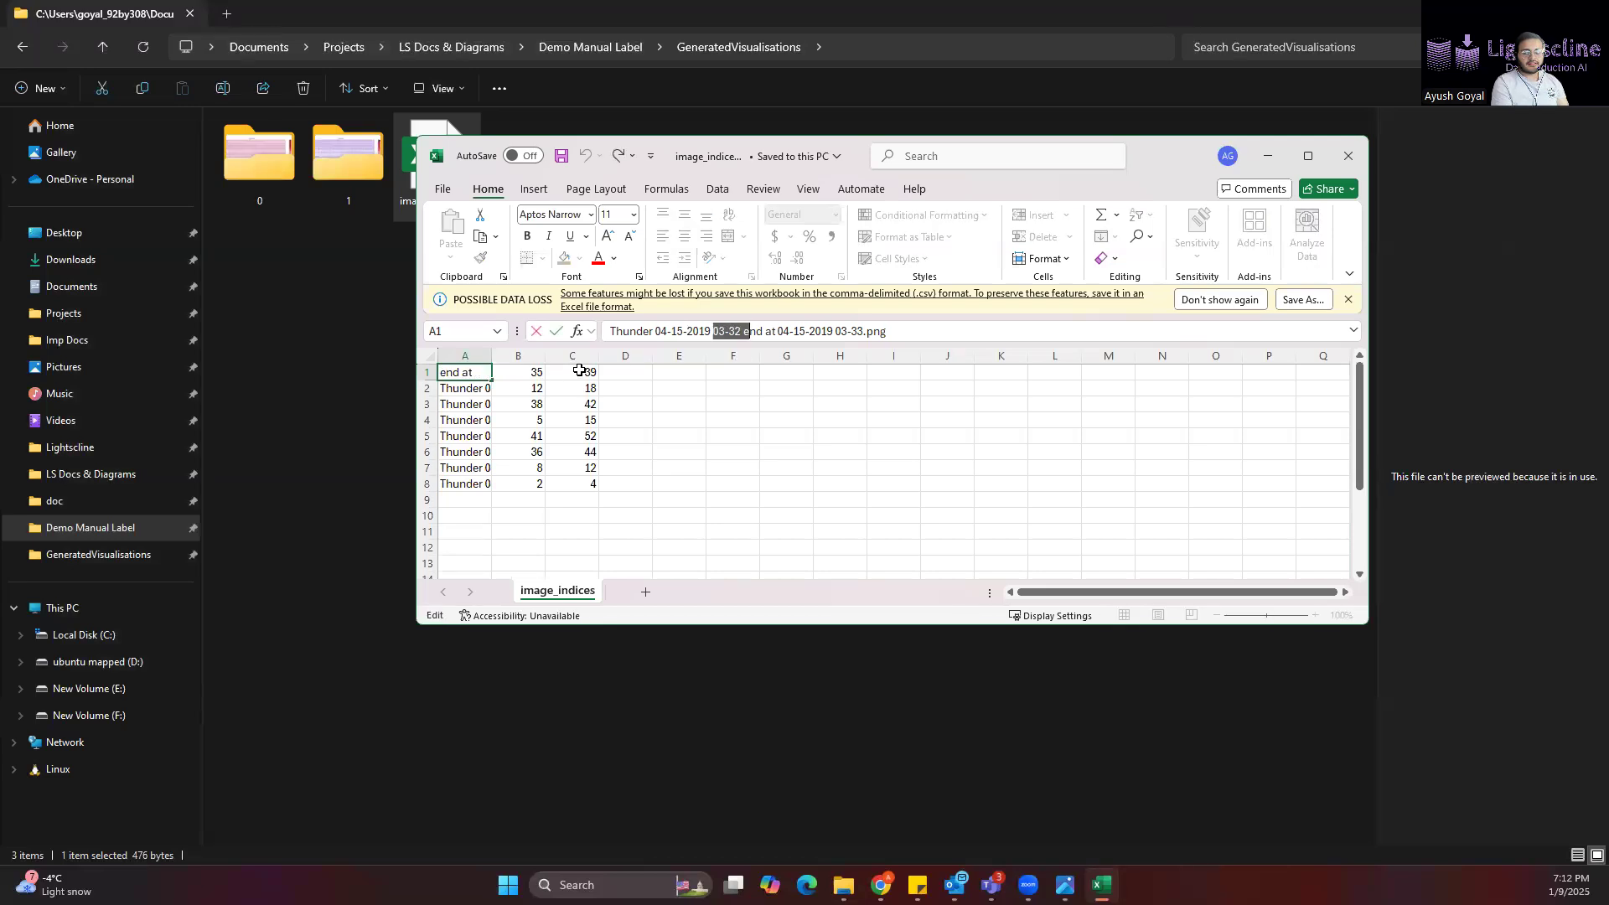
left_click(1346, 157)
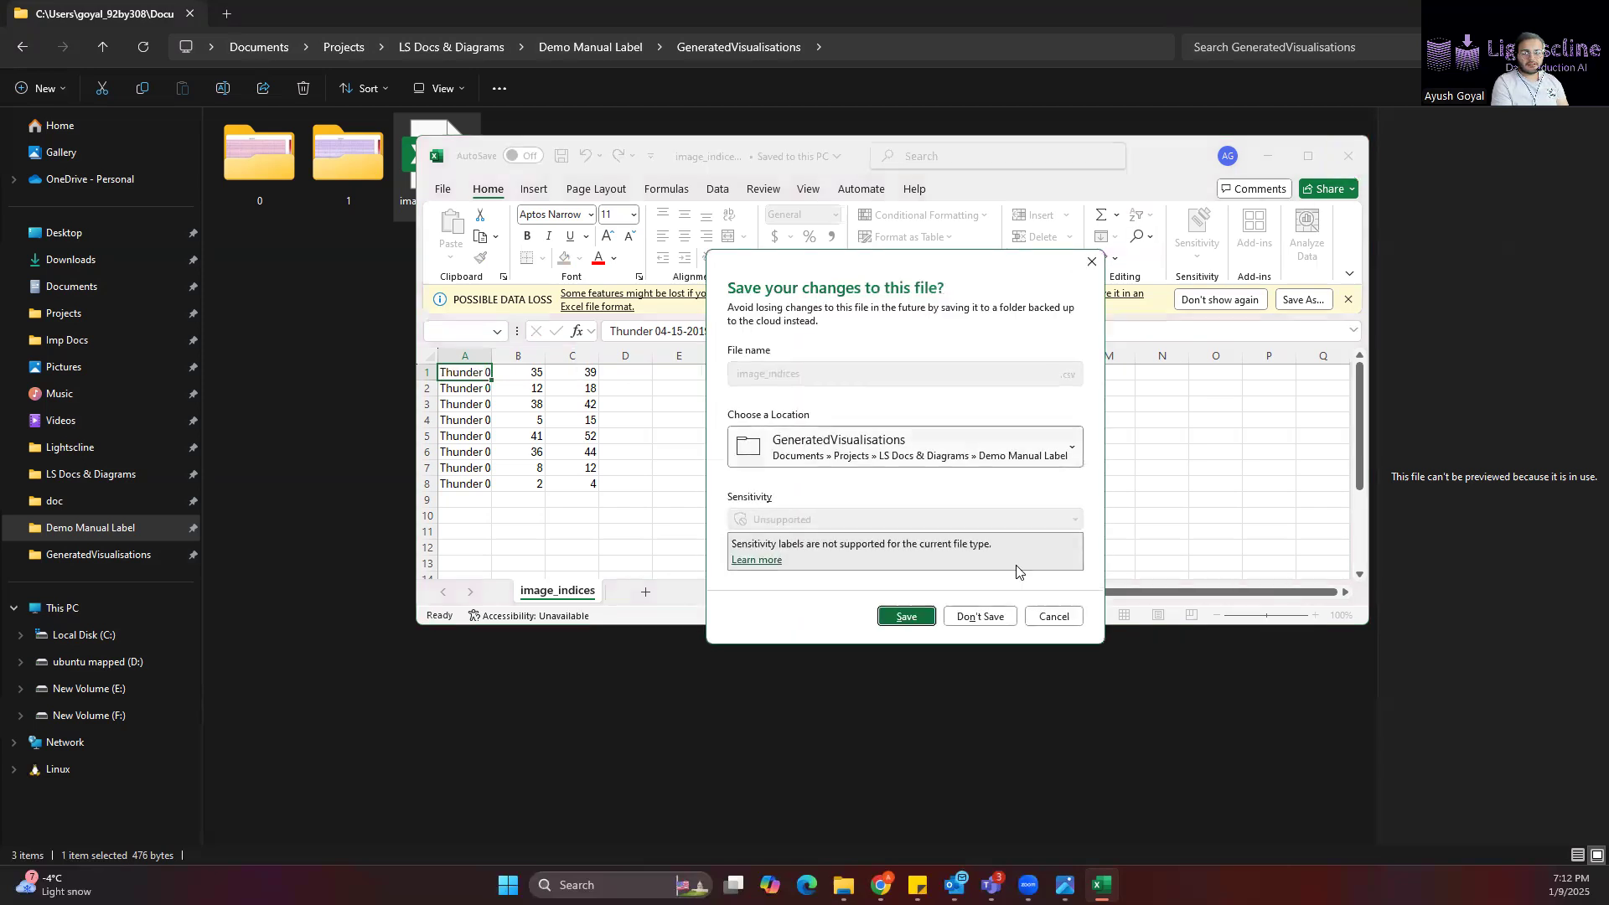
left_click(999, 616)
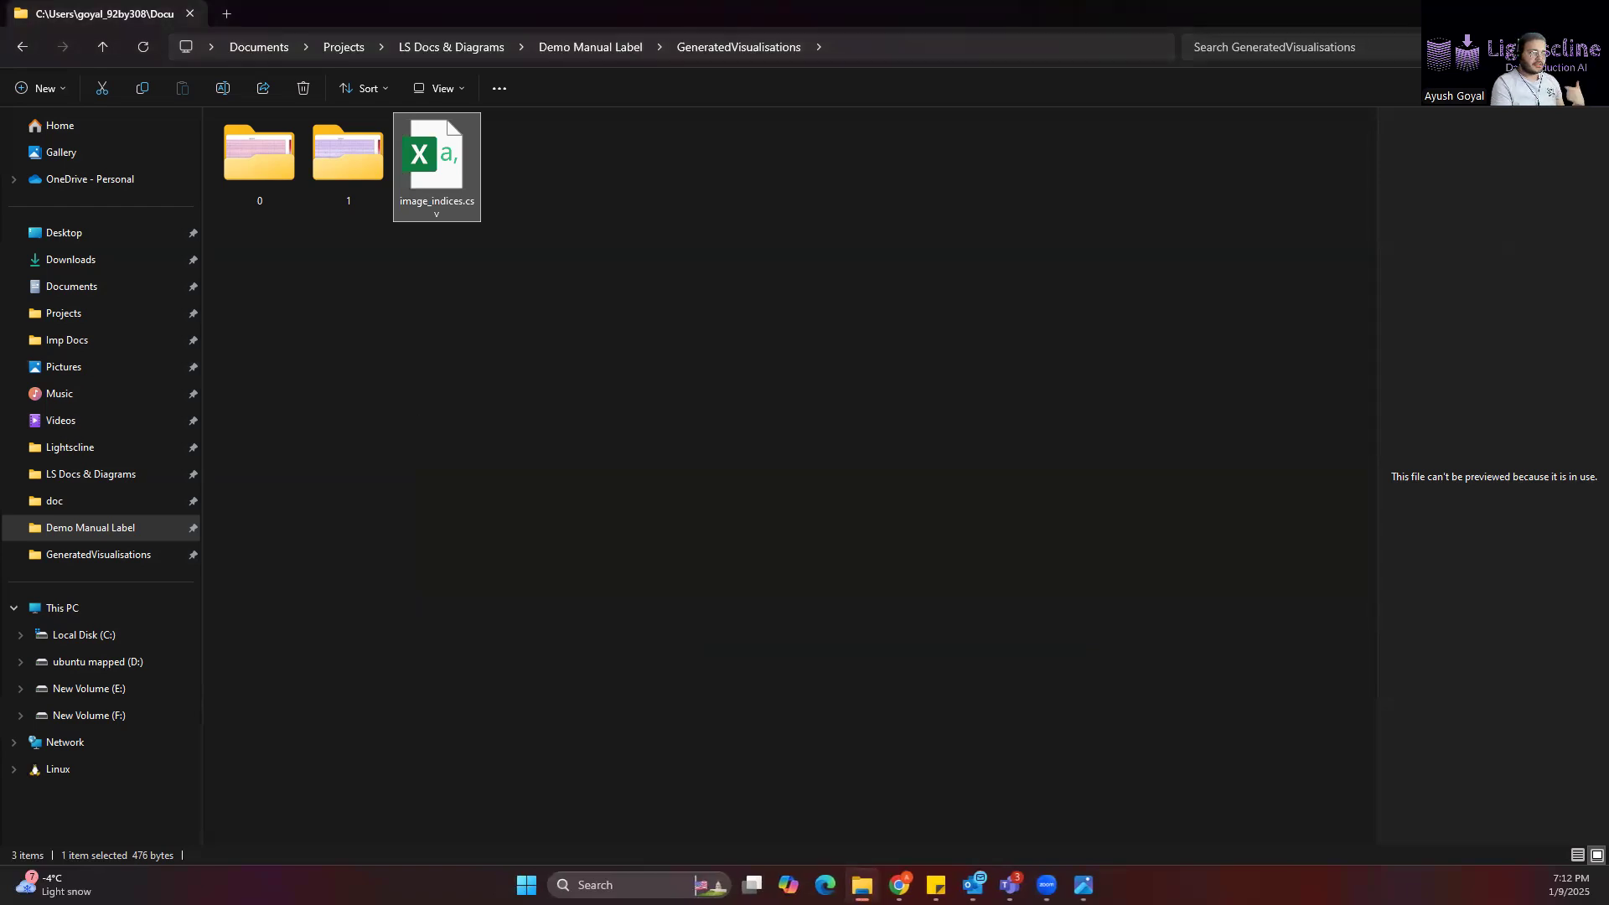
Step: Return to the Demo Manual Label folder and open workflow.png
left_click(590, 48)
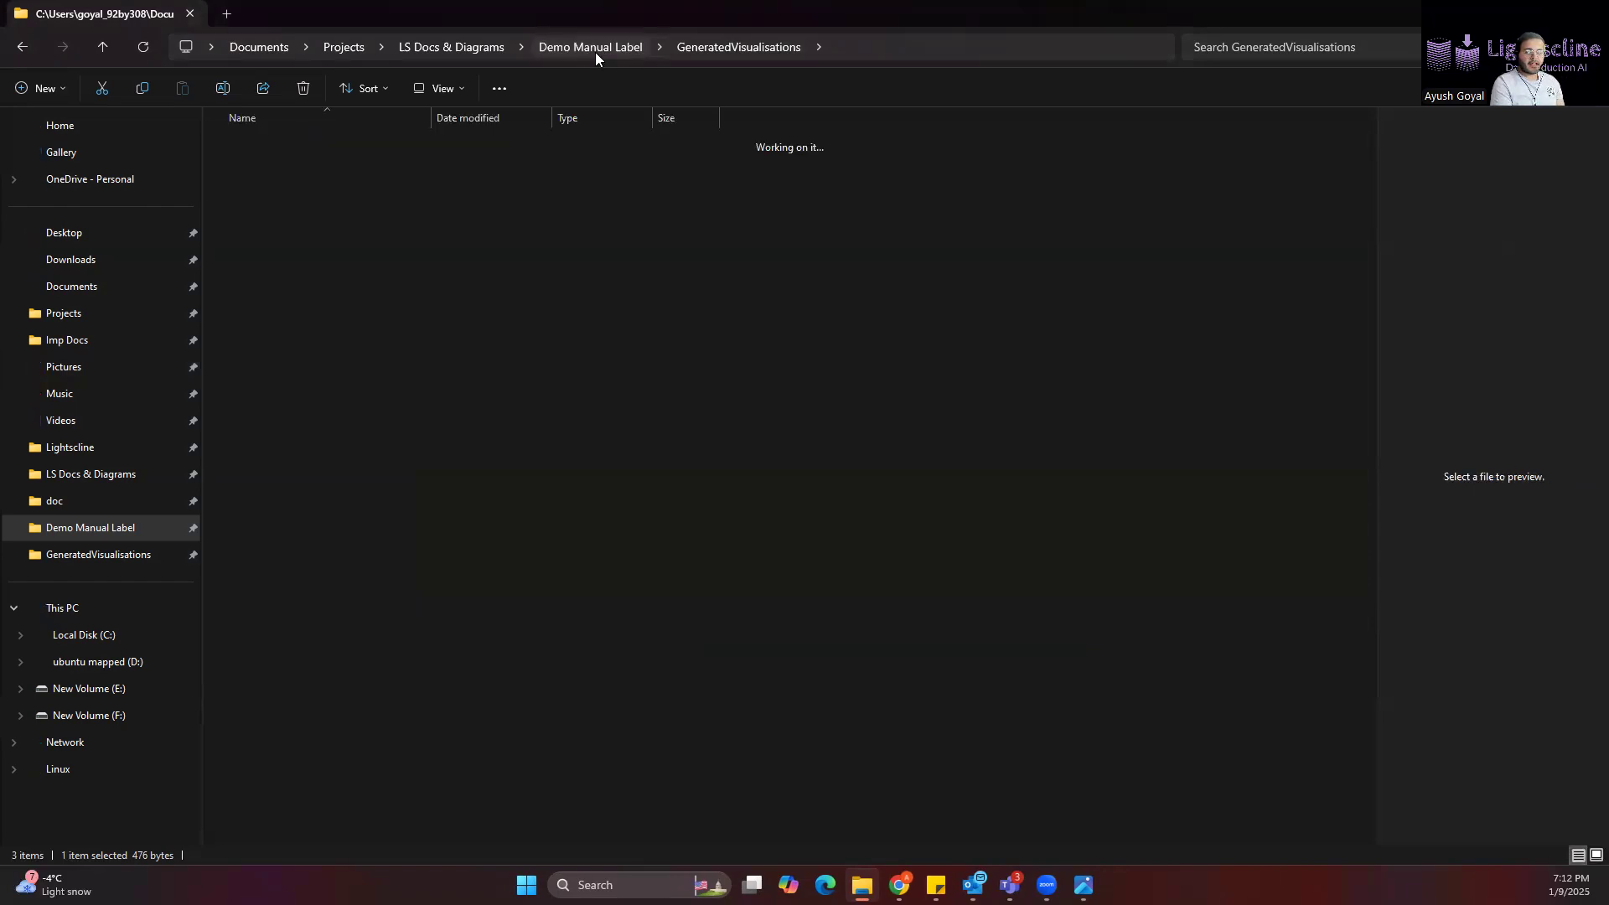
double_click(374, 189)
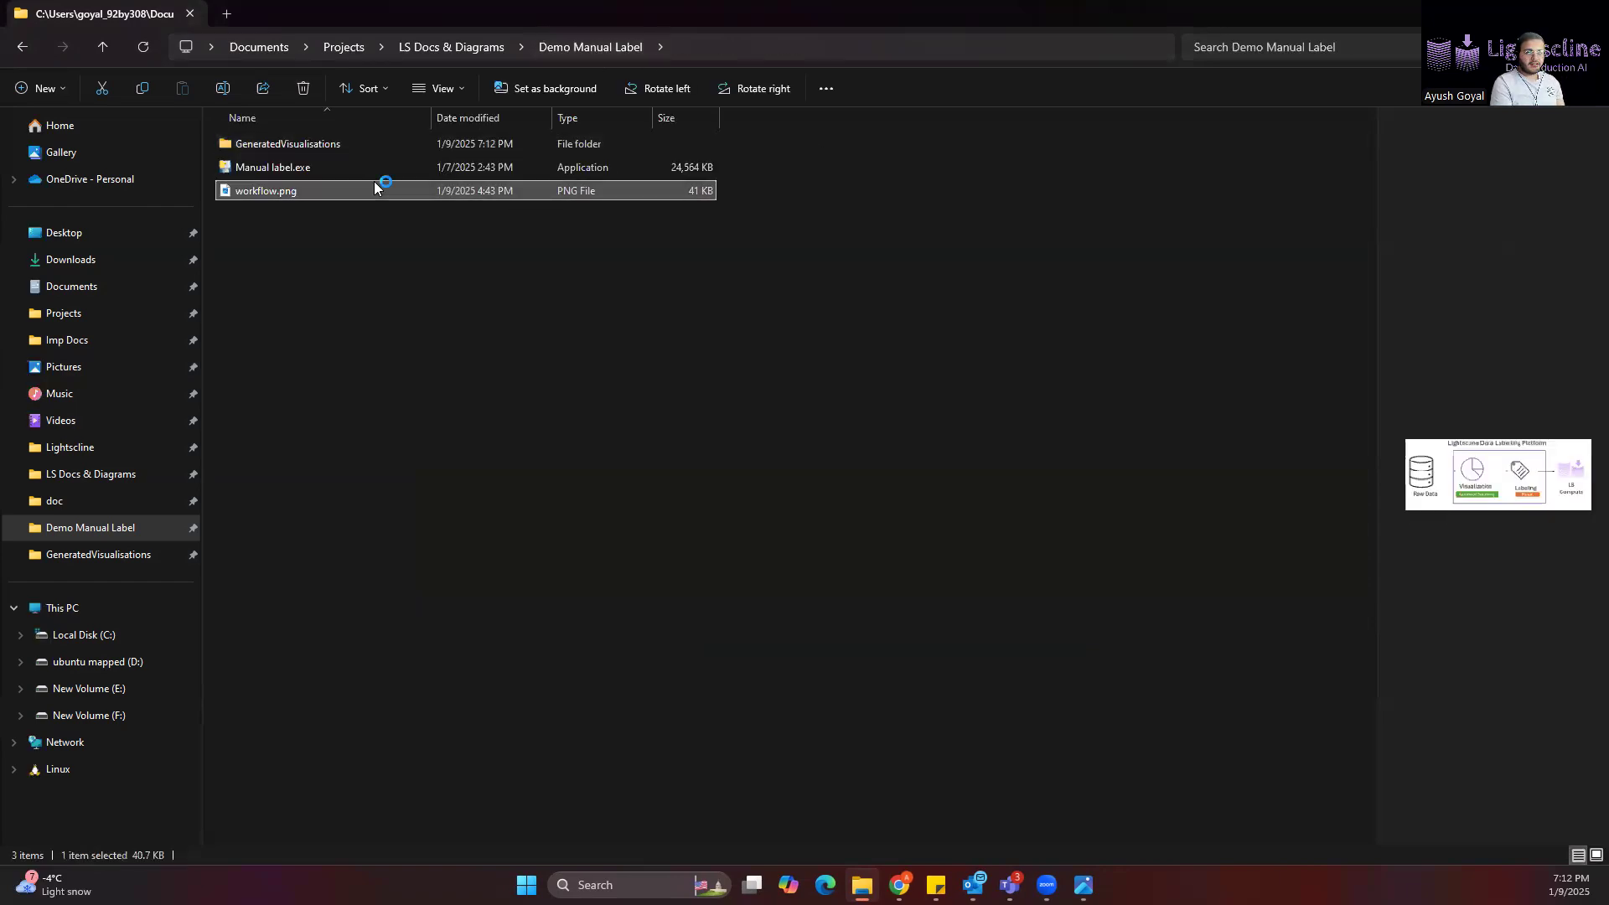